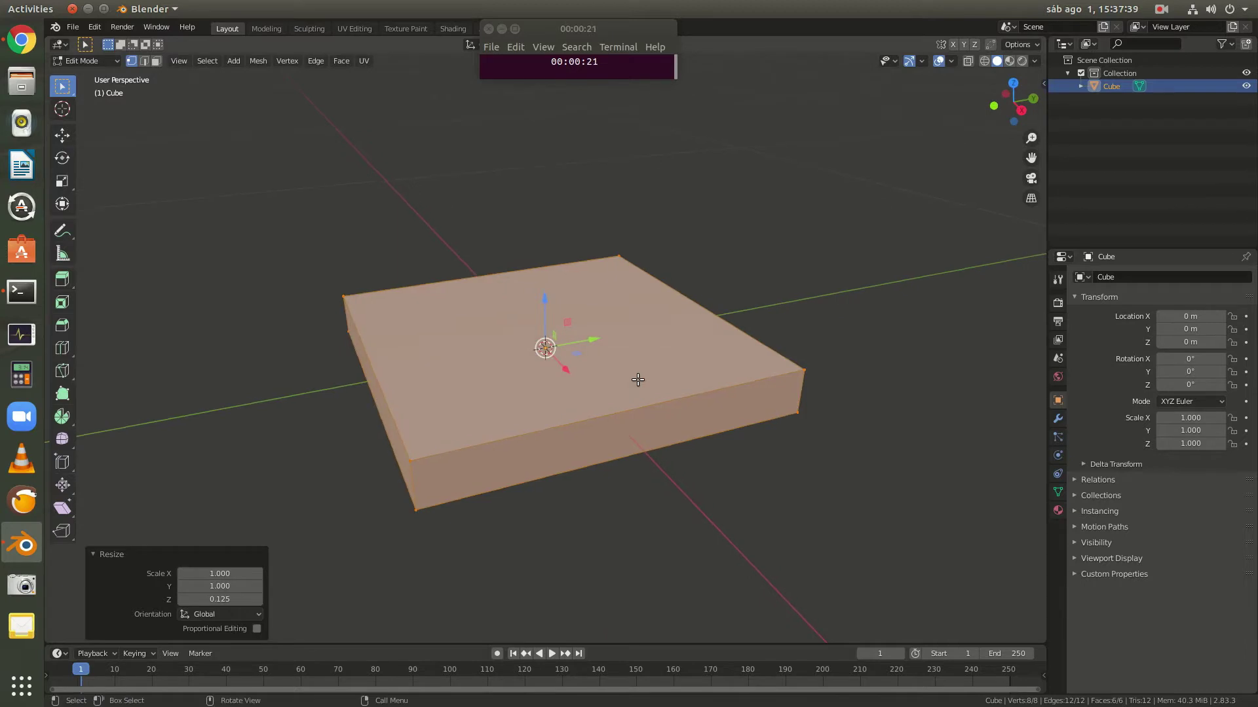
# - Apply a Cube Projection UV mapping to the slab and switch to the Shading workspace
pyautogui.press('u')
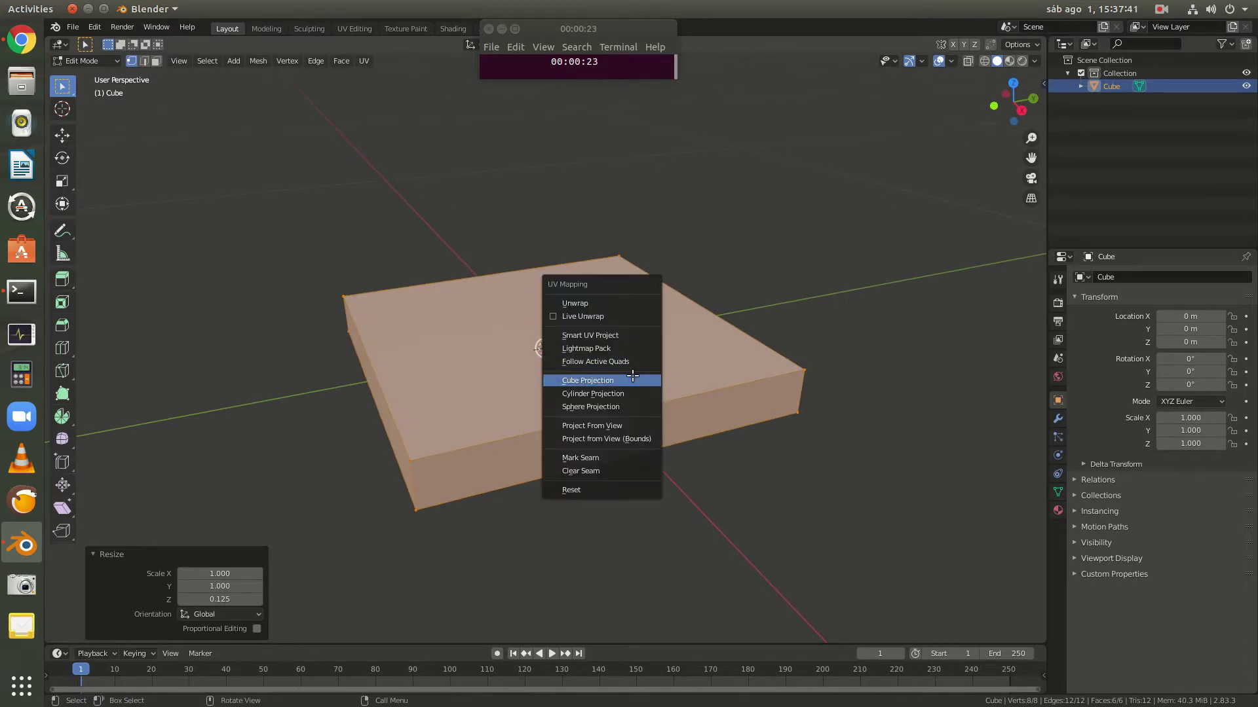
pyautogui.click(637, 380)
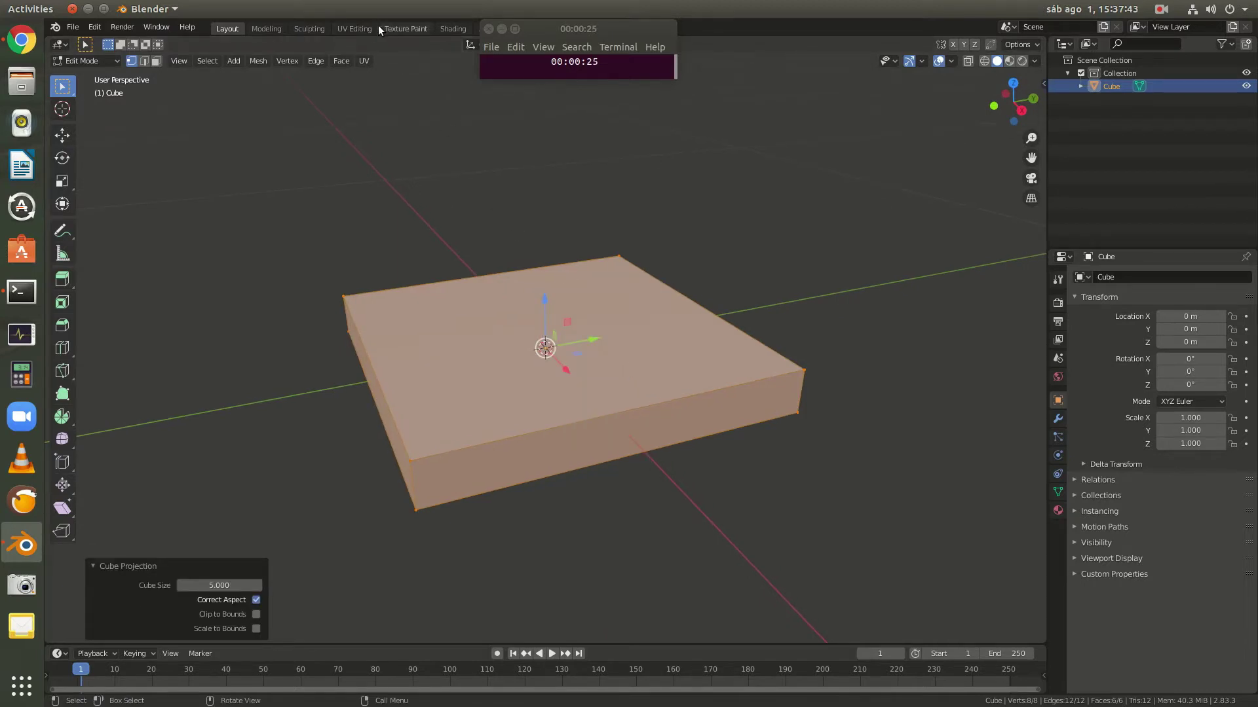
pyautogui.click(308, 29)
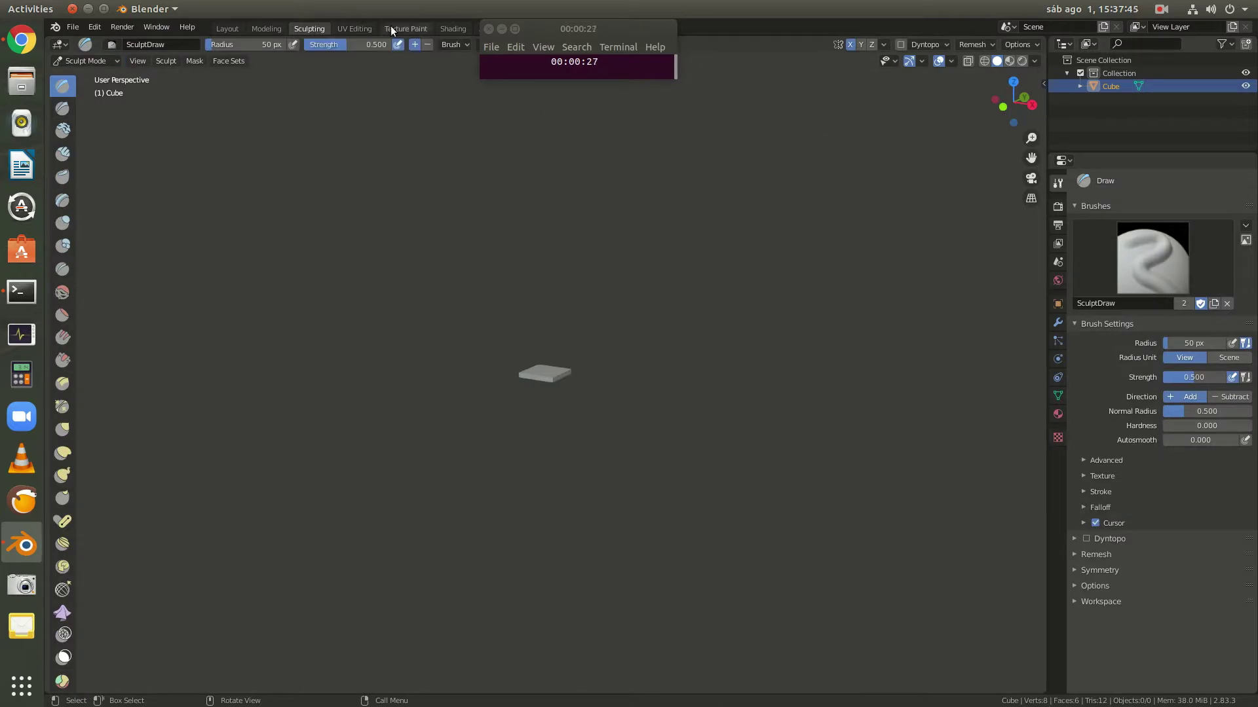
pyautogui.click(444, 29)
pyautogui.scroll(2, 645, 440)
pyautogui.scroll(5, 636, 274)
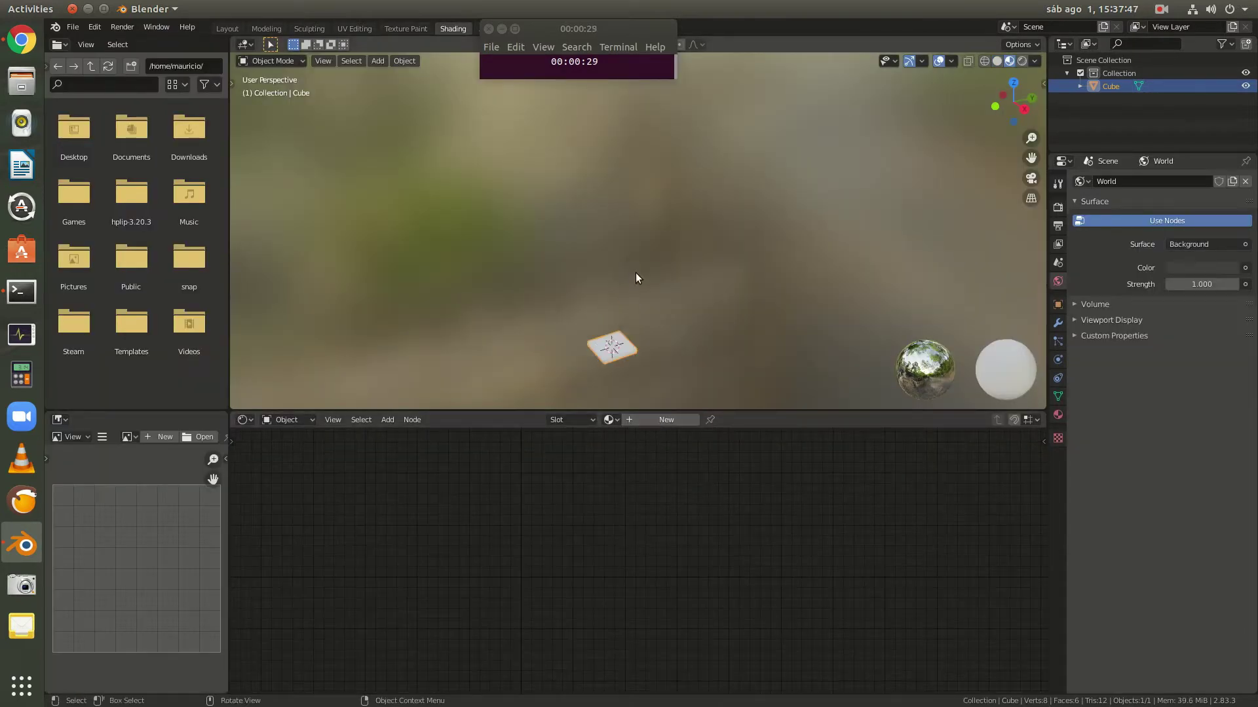
pyautogui.press('KP_Decimal')
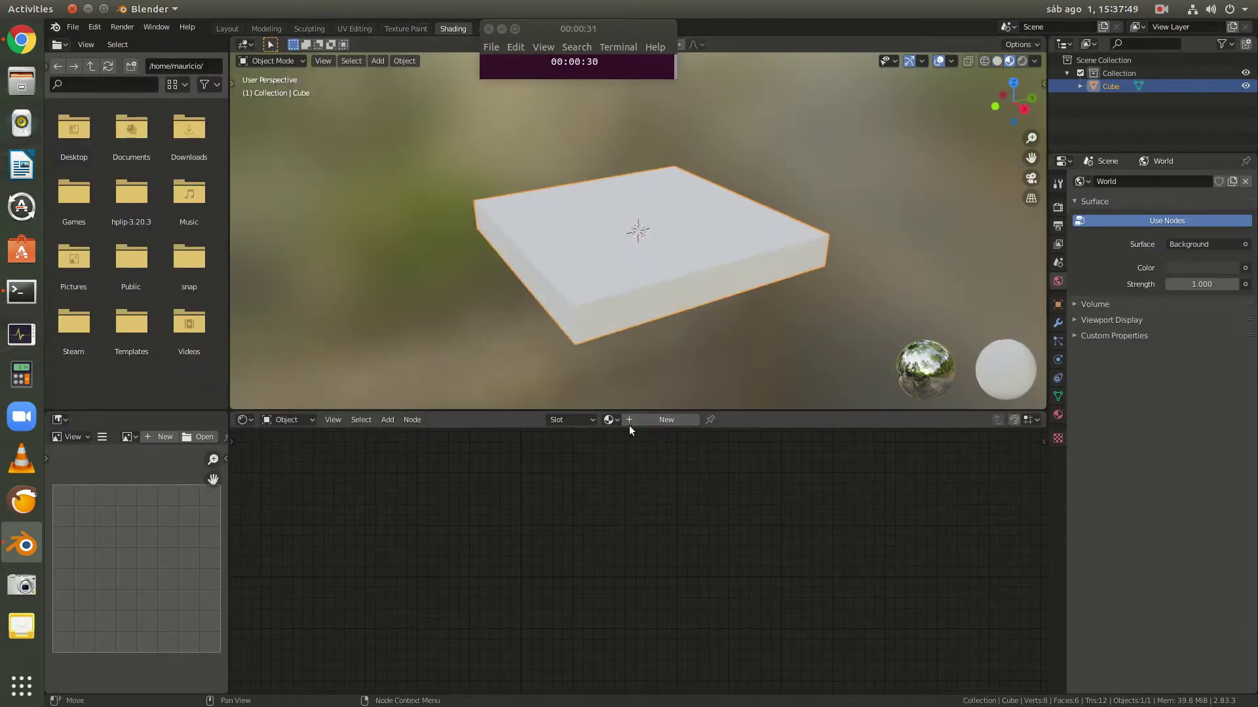
# - Create a new material for the slab, space its nodes apart and disconnect the Principled BSDF from the Material Output
pyautogui.click(644, 423)
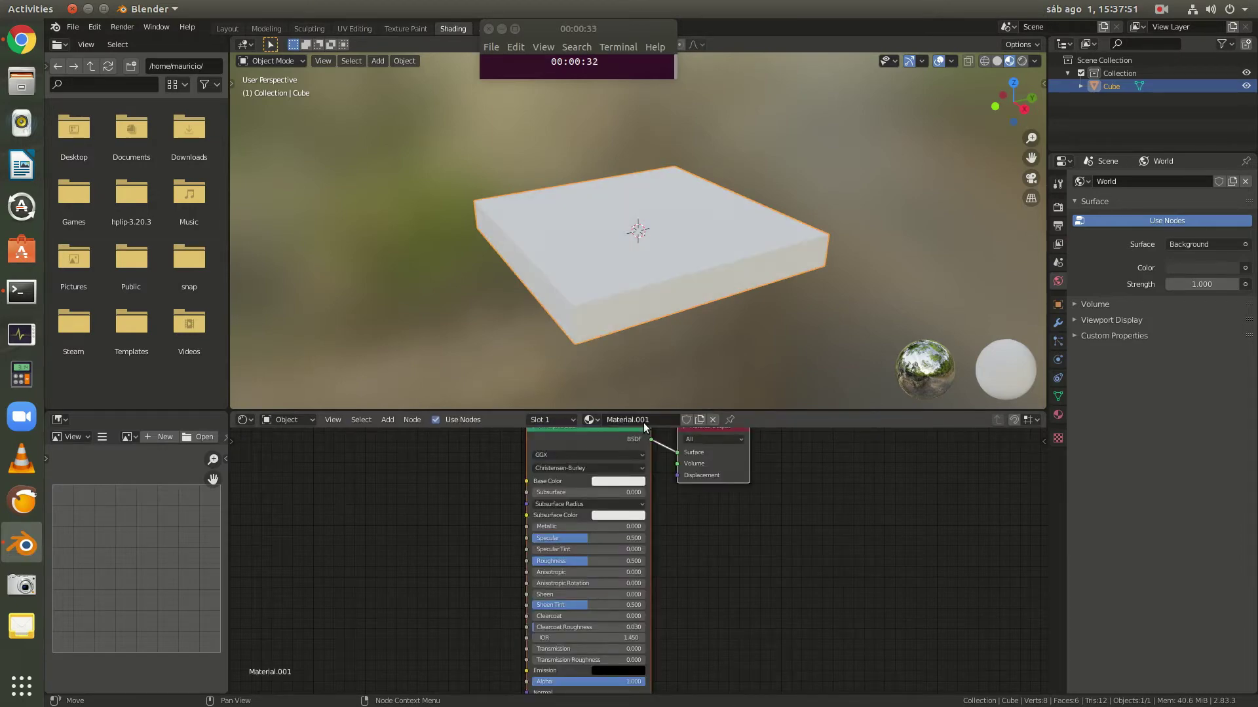
pyautogui.moveTo(567, 434); pyautogui.dragTo(511, 446)
pyautogui.click(733, 513)
pyautogui.moveTo(656, 449); pyautogui.dragTo(688, 483)
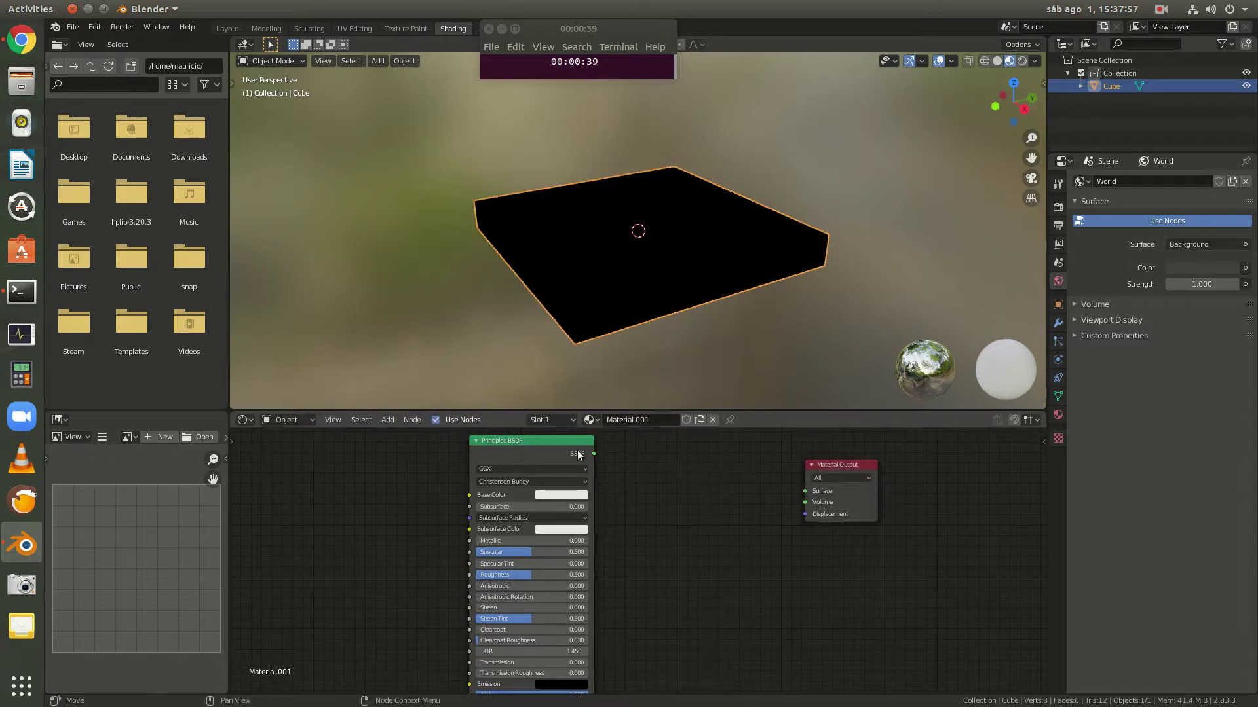
# - Add a Checker Texture node between the existing nodes and connect its Fac output to the Material Output's Surface
pyautogui.click(386, 420)
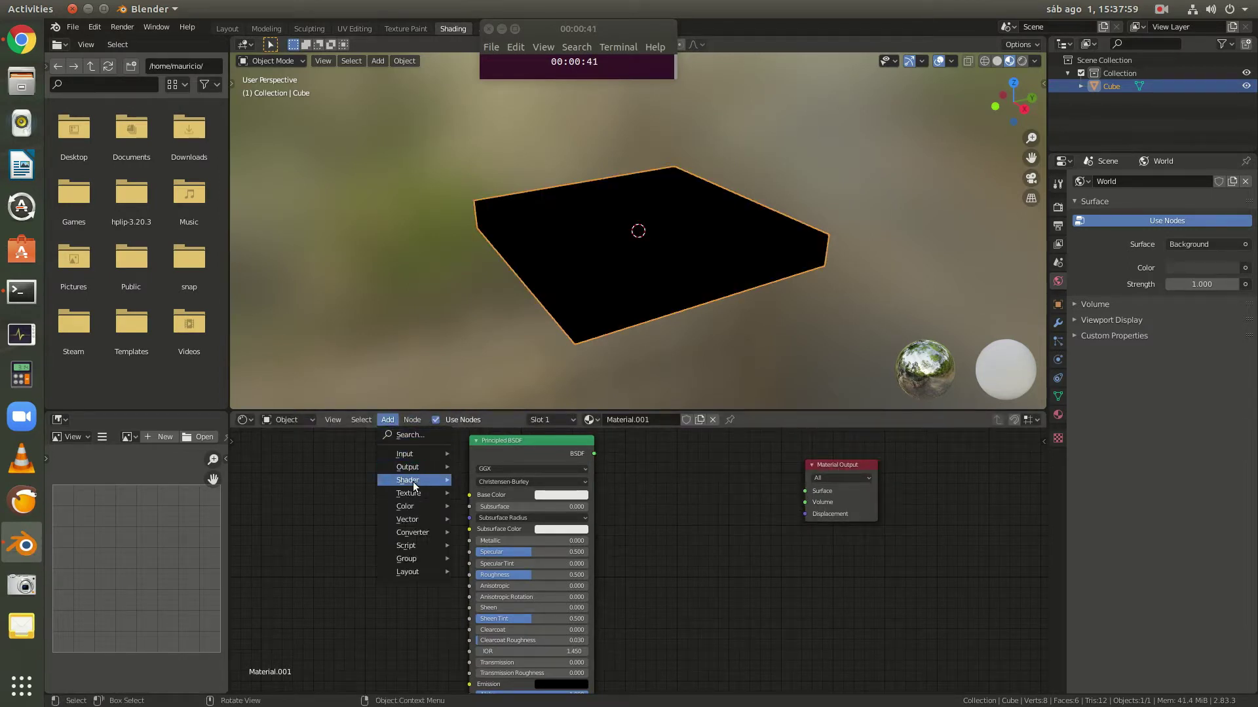
pyautogui.moveTo(406, 492)
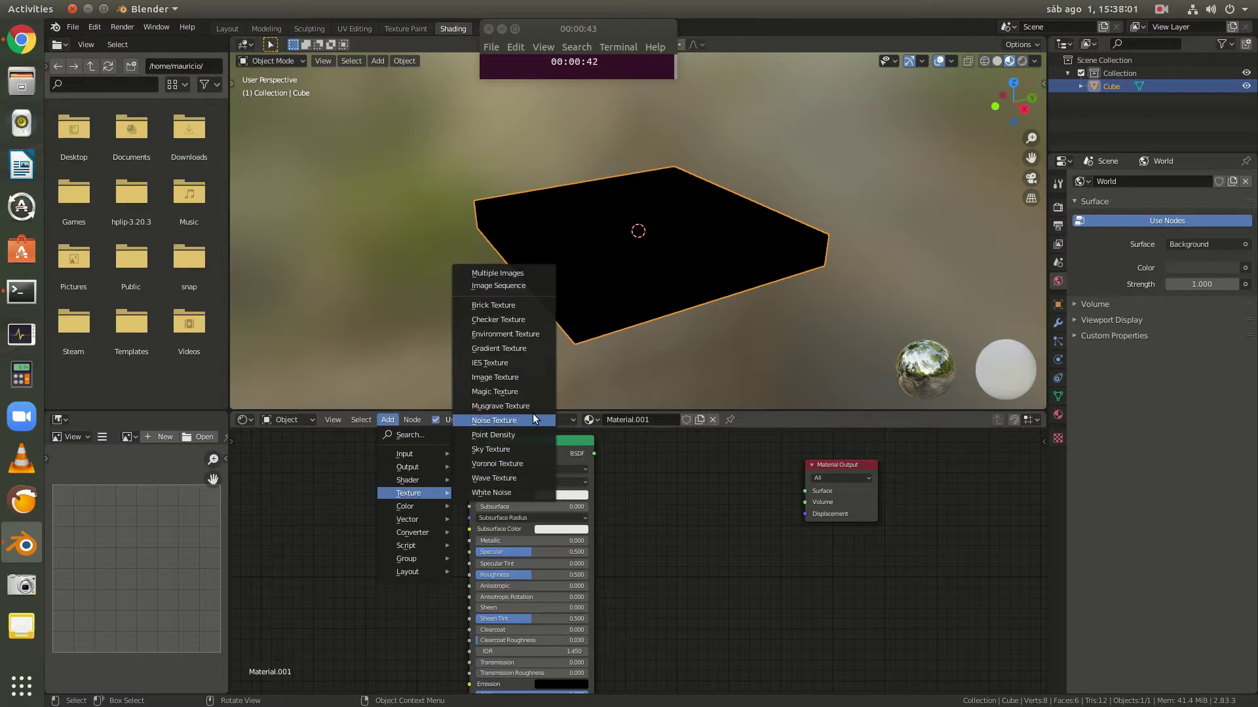
pyautogui.click(508, 319)
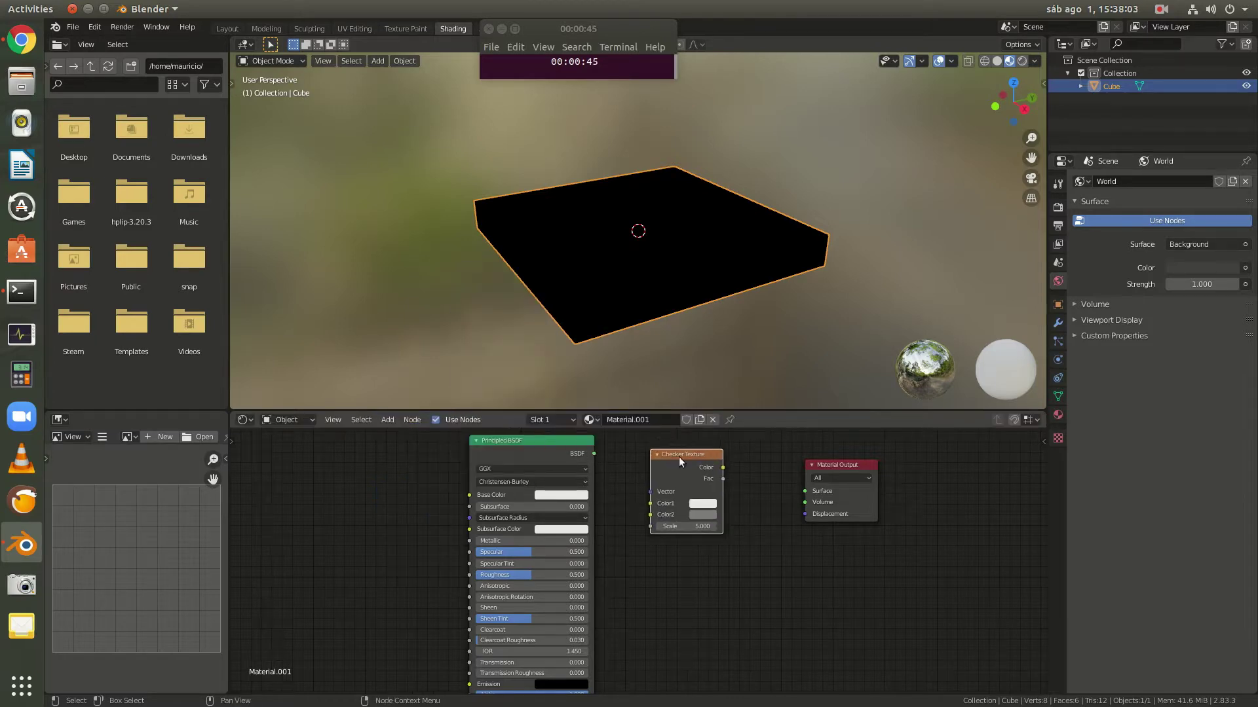
pyautogui.click(680, 458)
pyautogui.moveTo(827, 494); pyautogui.dragTo(824, 493)
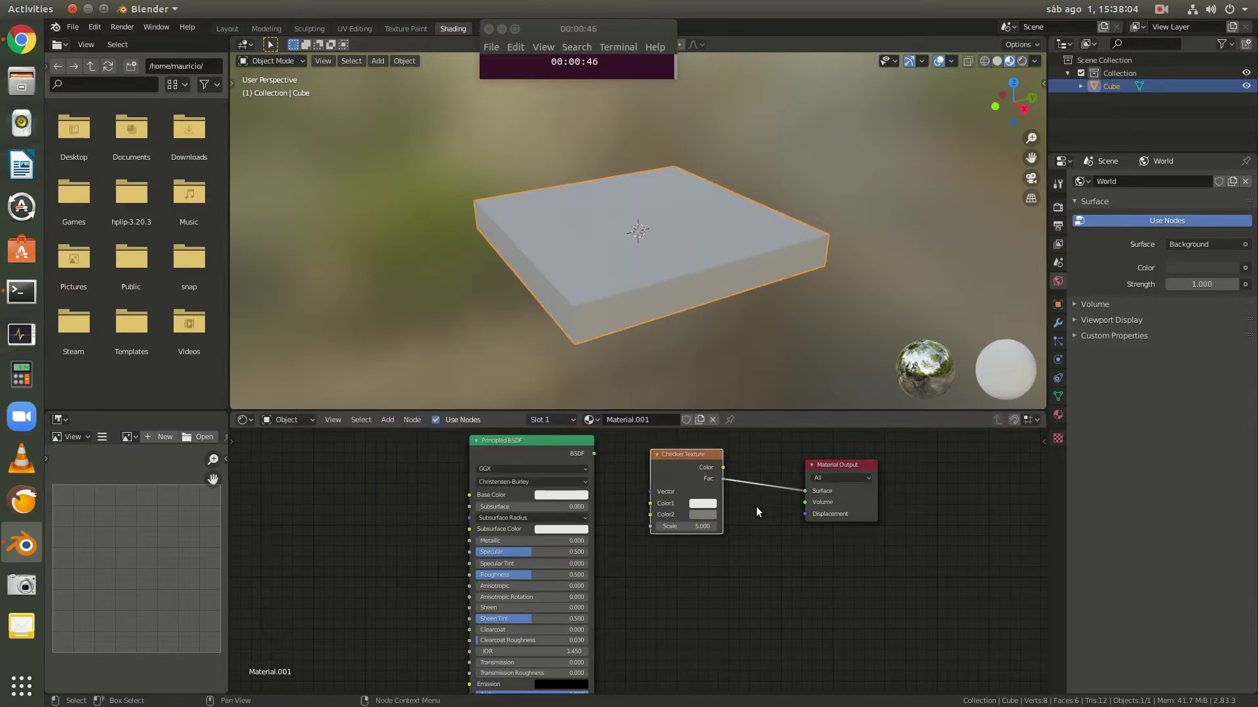
# - Set the Checker Texture's scale to 8
pyautogui.click(689, 528)
pyautogui.write('8')
pyautogui.press('Return')
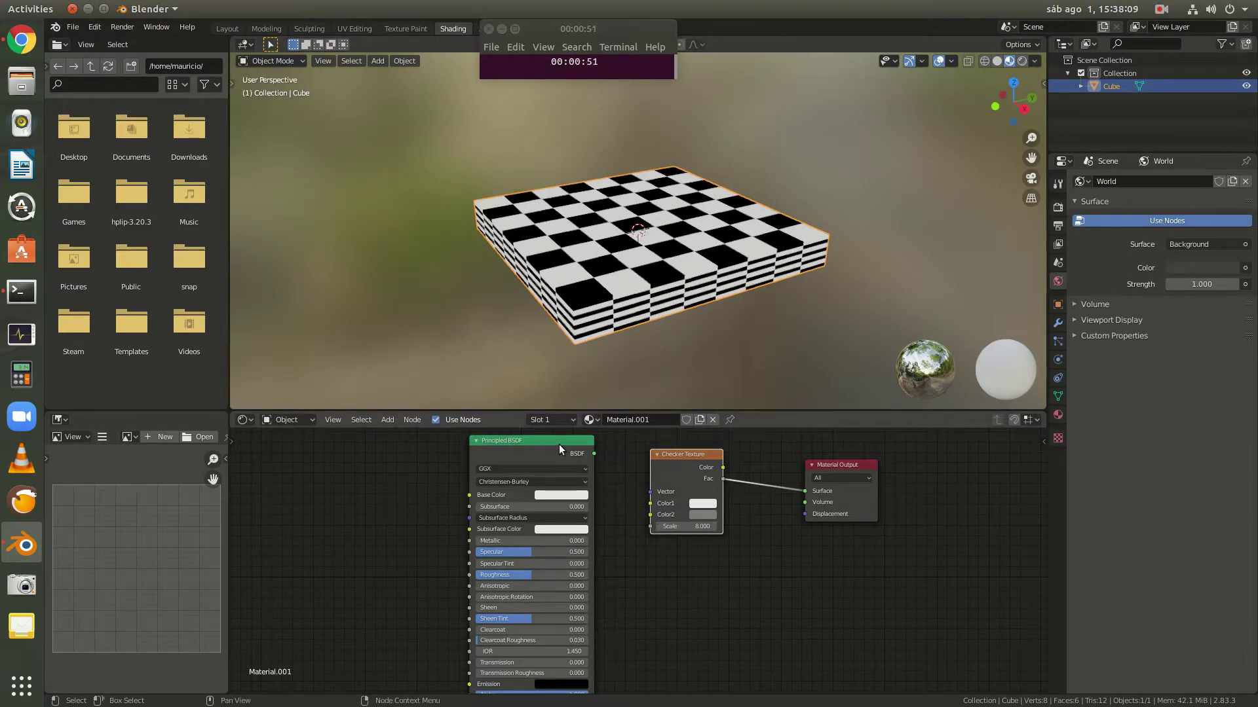
# - Move the Principled BSDF below the checker node, and add a Texture Coordinate node with UV linked to the Checker Texture's Vector
pyautogui.moveTo(560, 444); pyautogui.dragTo(755, 568)
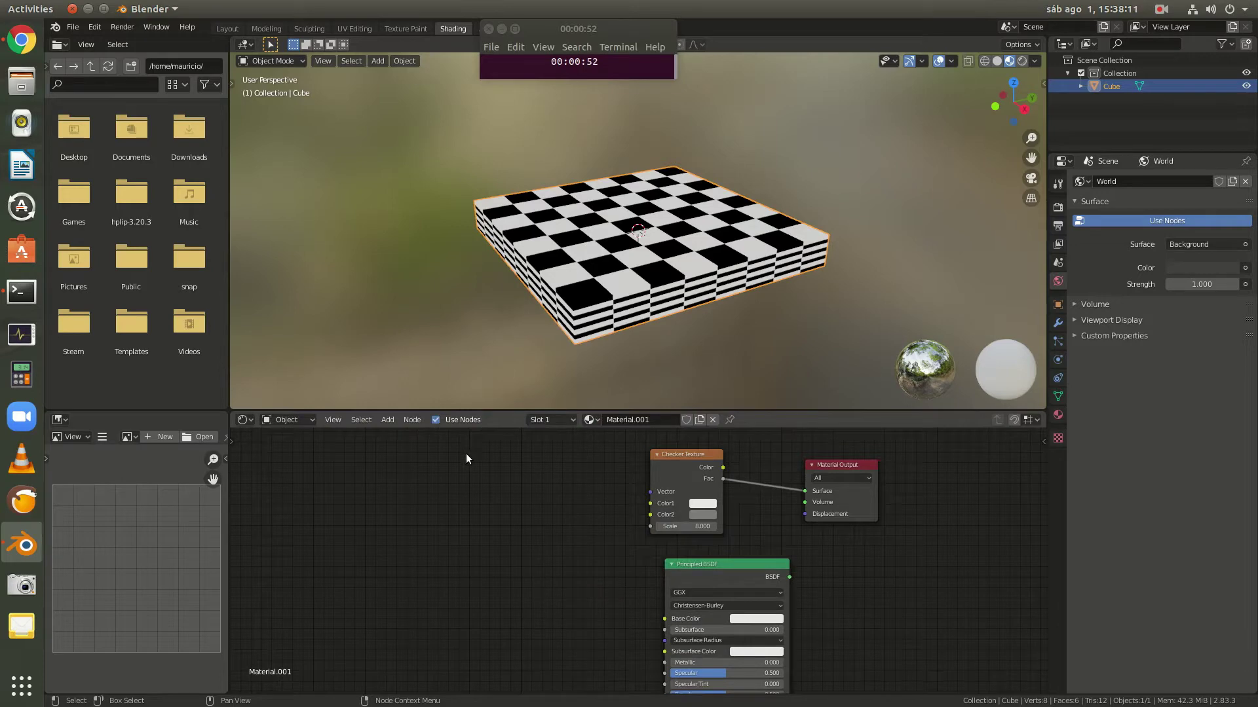
pyautogui.hotkey('shift', 'a')
pyautogui.moveTo(475, 476)
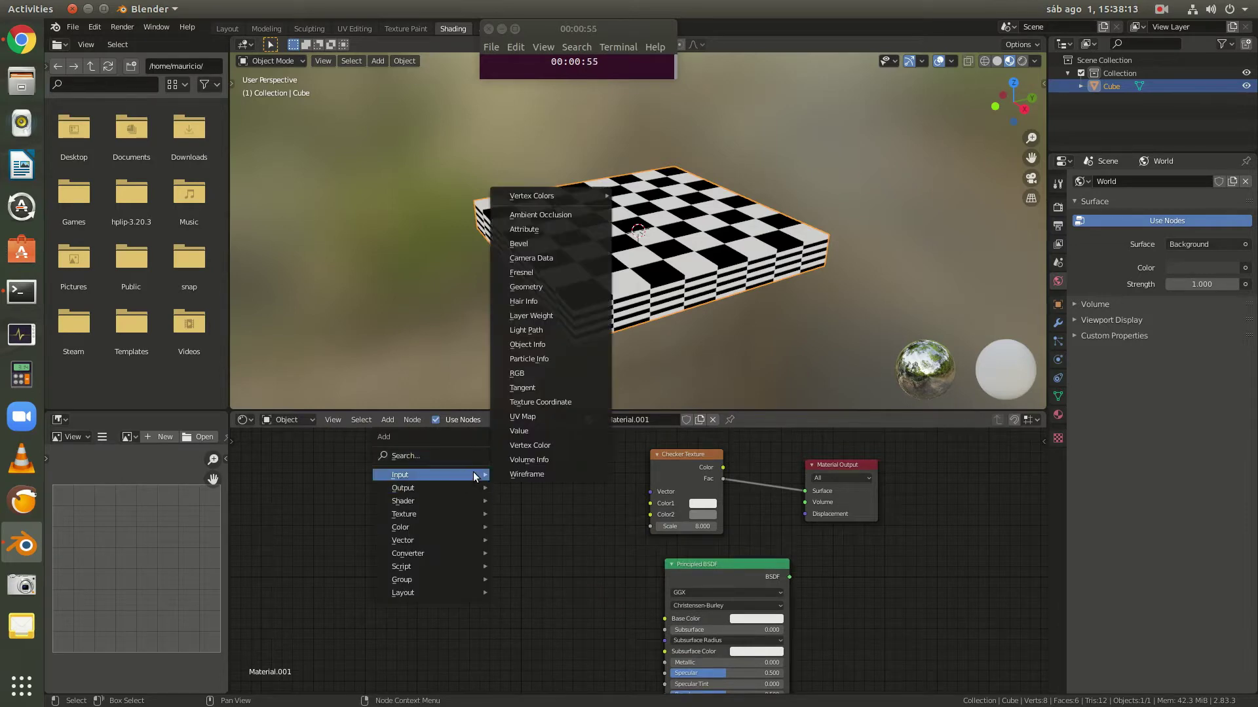
pyautogui.click(540, 402)
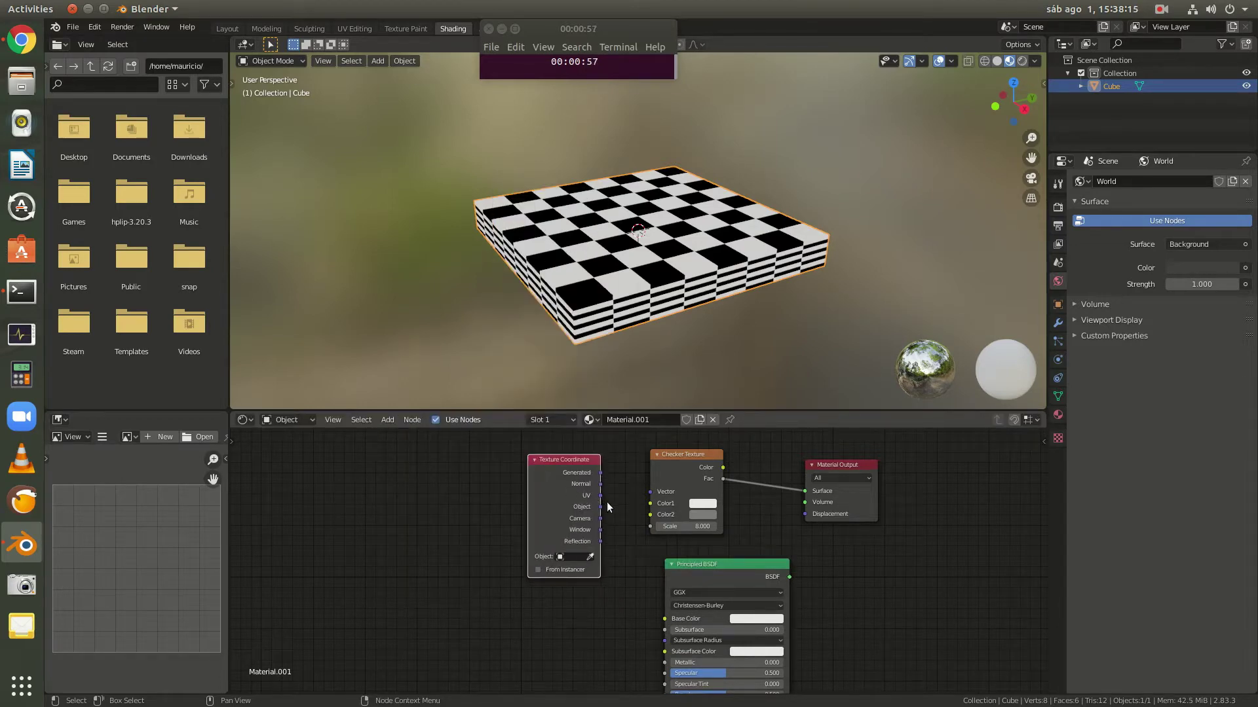
pyautogui.moveTo(601, 496); pyautogui.dragTo(654, 491)
pyautogui.moveTo(623, 324); pyautogui.dragTo(783, 304, button='middle')
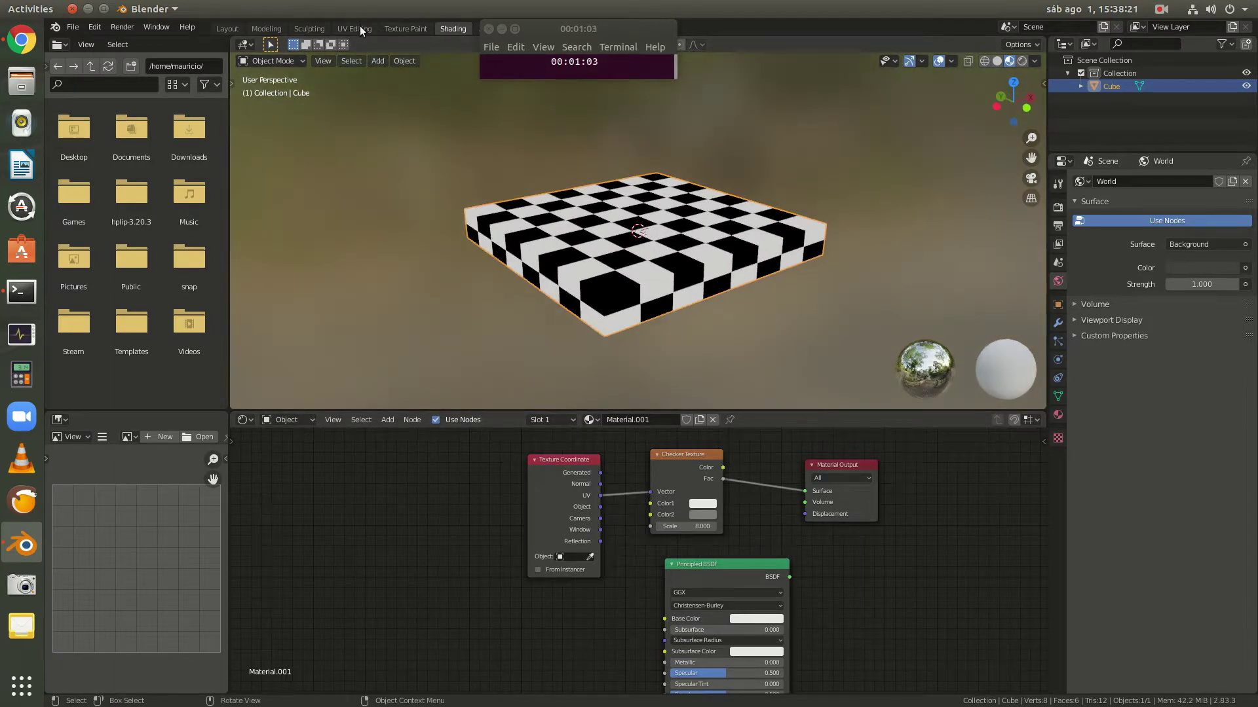
# - Switch to the UV Editing workspace and show the slab in Material Preview shading
pyautogui.click(360, 28)
pyautogui.scroll(10, 842, 383)
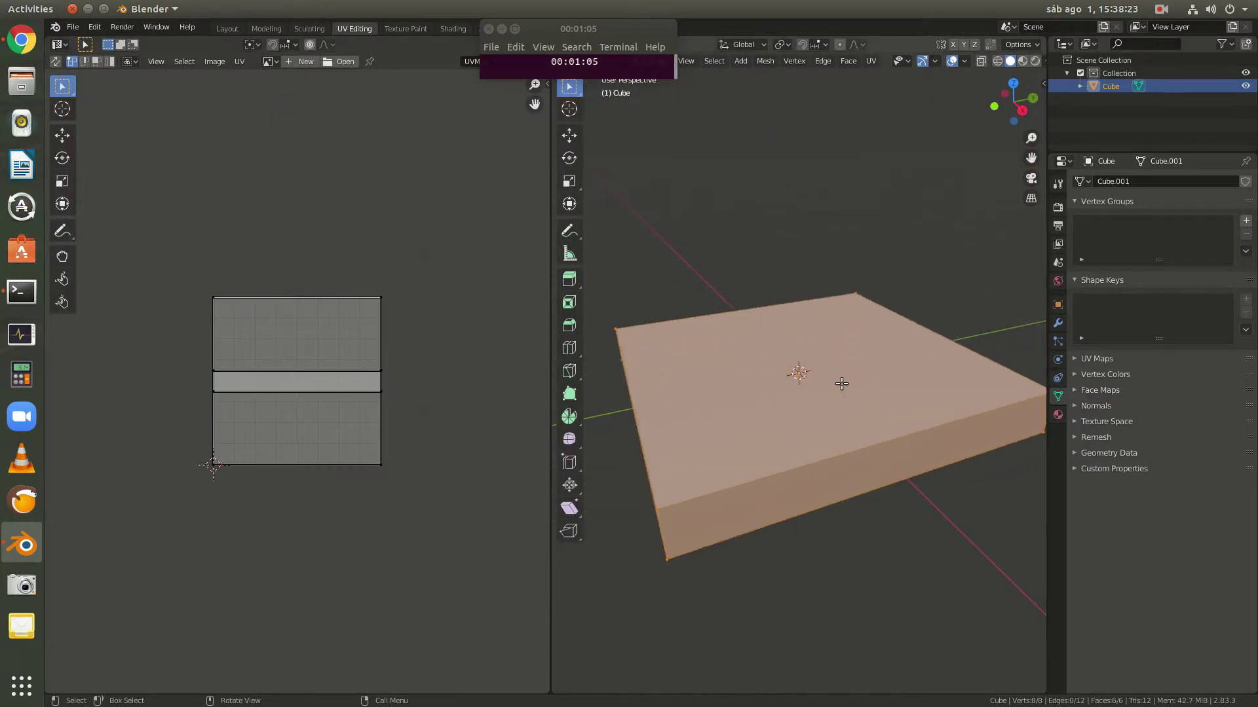
pyautogui.press('z')
pyautogui.click(827, 480)
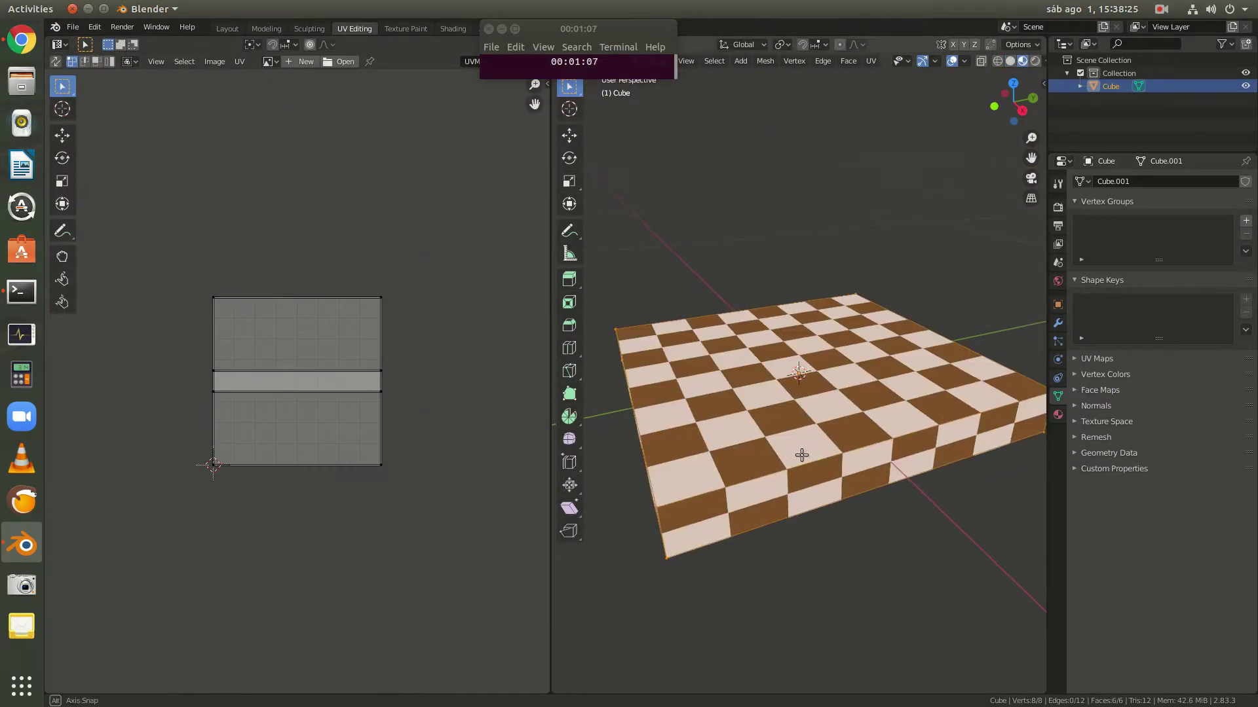
# - Select two adjacent side faces of the slab and shift their UVs by -0.0625 along Y
pyautogui.moveTo(801, 455); pyautogui.dragTo(746, 468, button='middle')
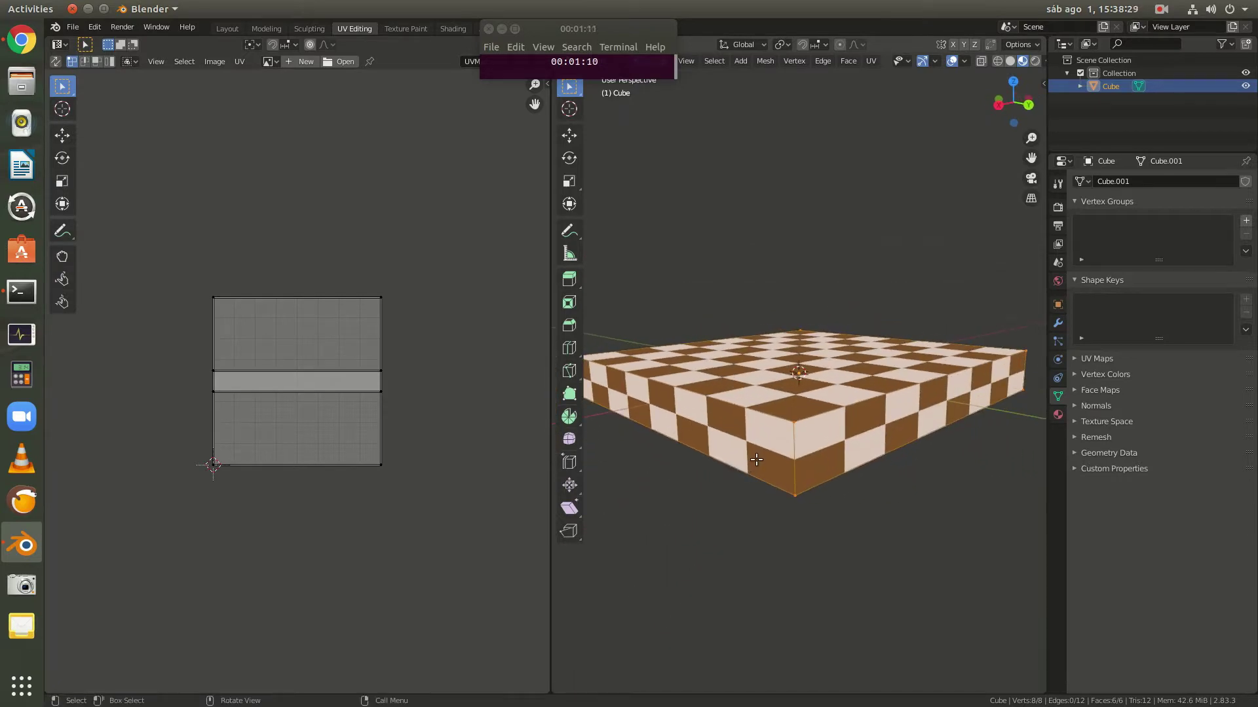
pyautogui.click(756, 460)
pyautogui.keyDown('shift'); pyautogui.click(890, 447); pyautogui.keyUp('shift')
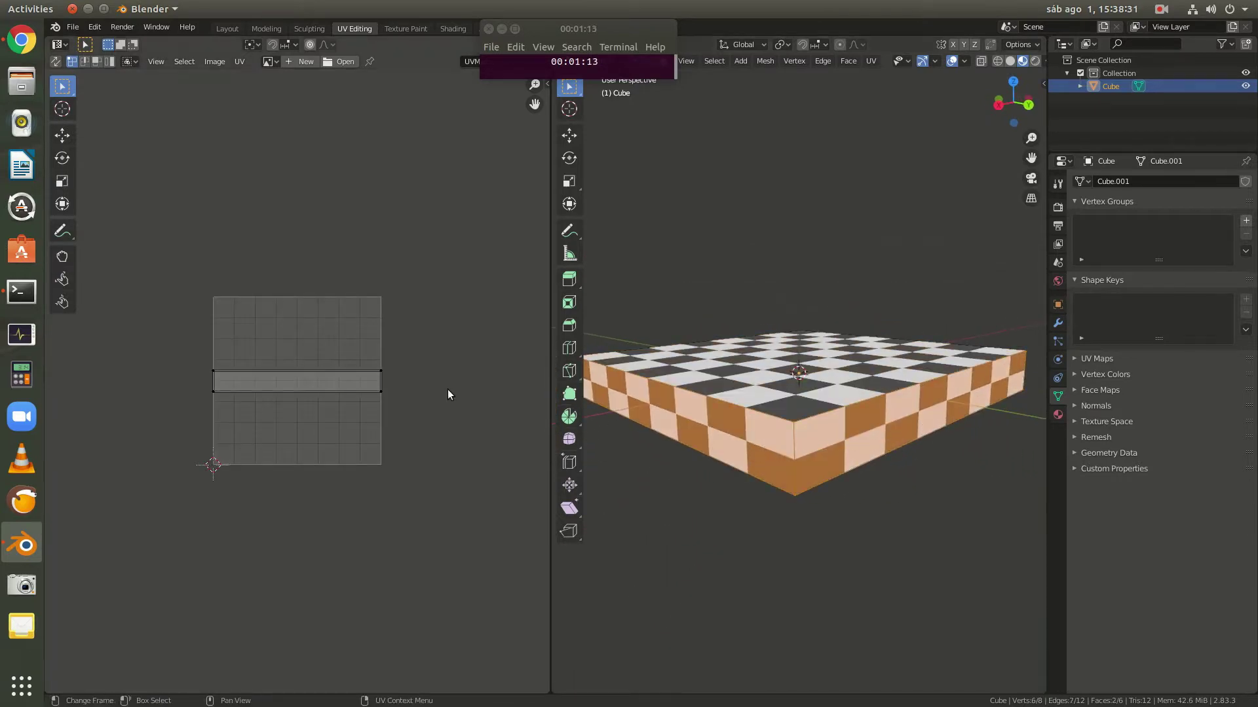
pyautogui.scroll(4, 306, 369)
pyautogui.click(306, 369)
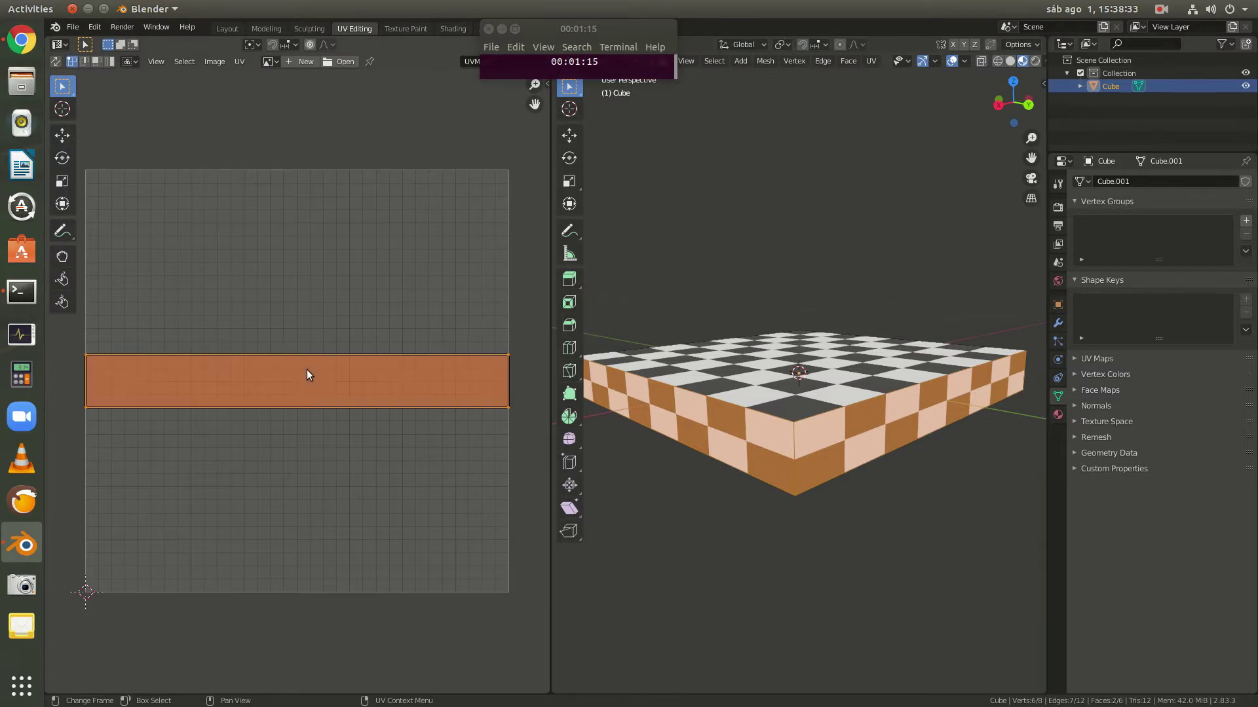
pyautogui.press('g')
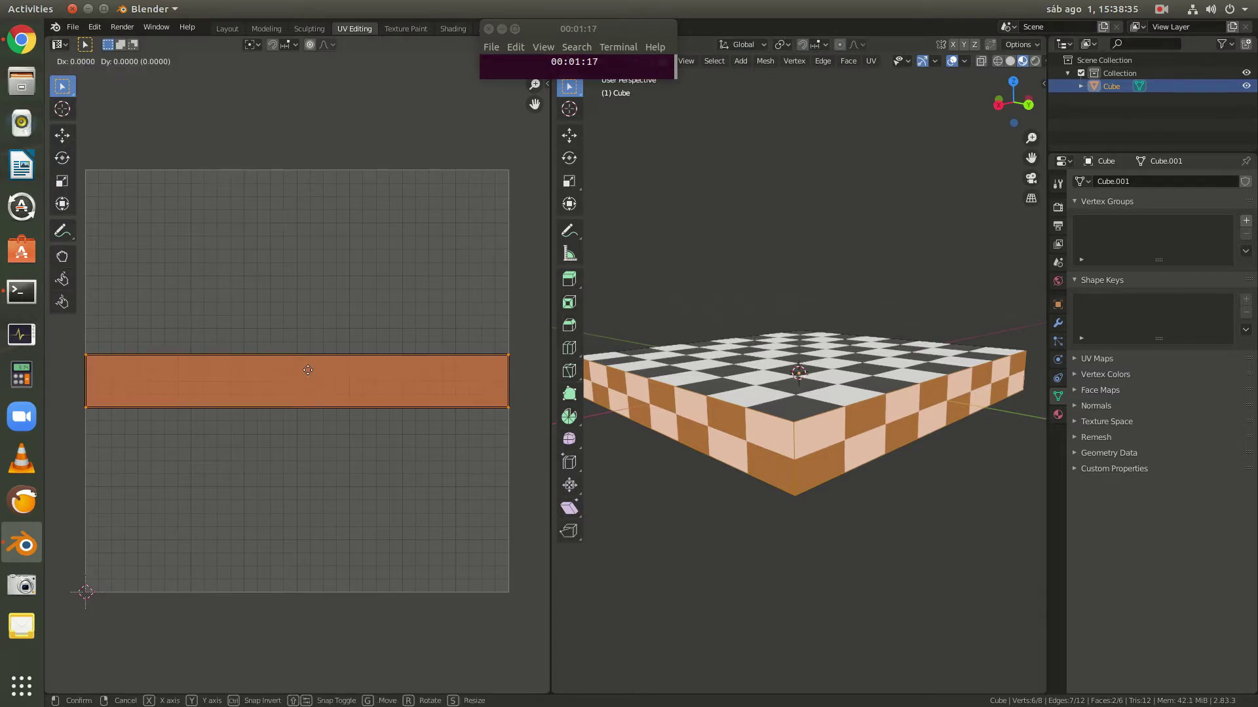
pyautogui.press('y')
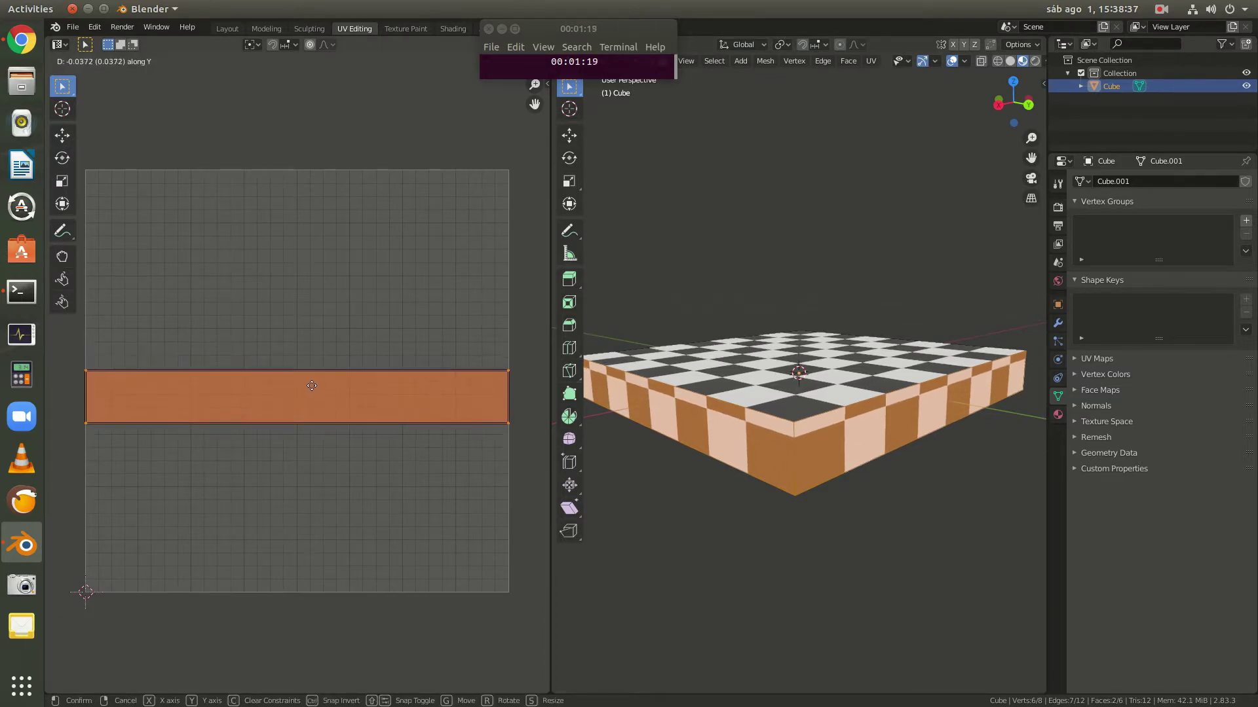
pyautogui.write('-(.062')
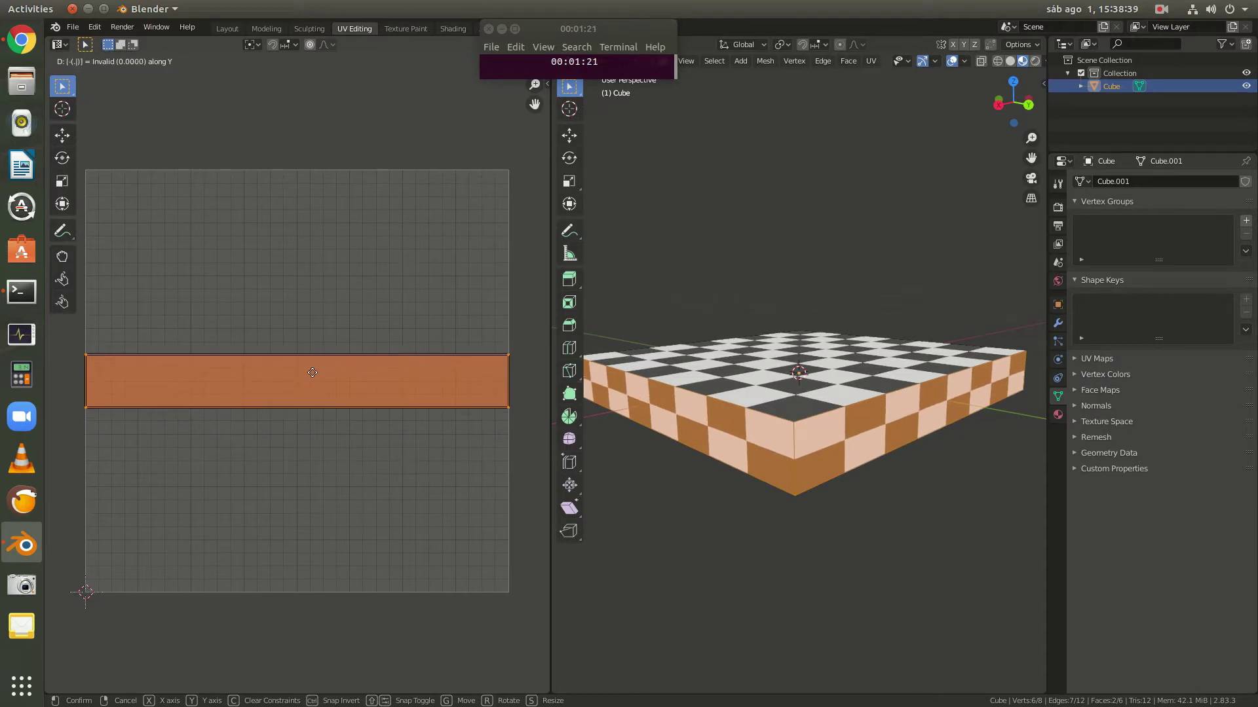
pyautogui.write('5')
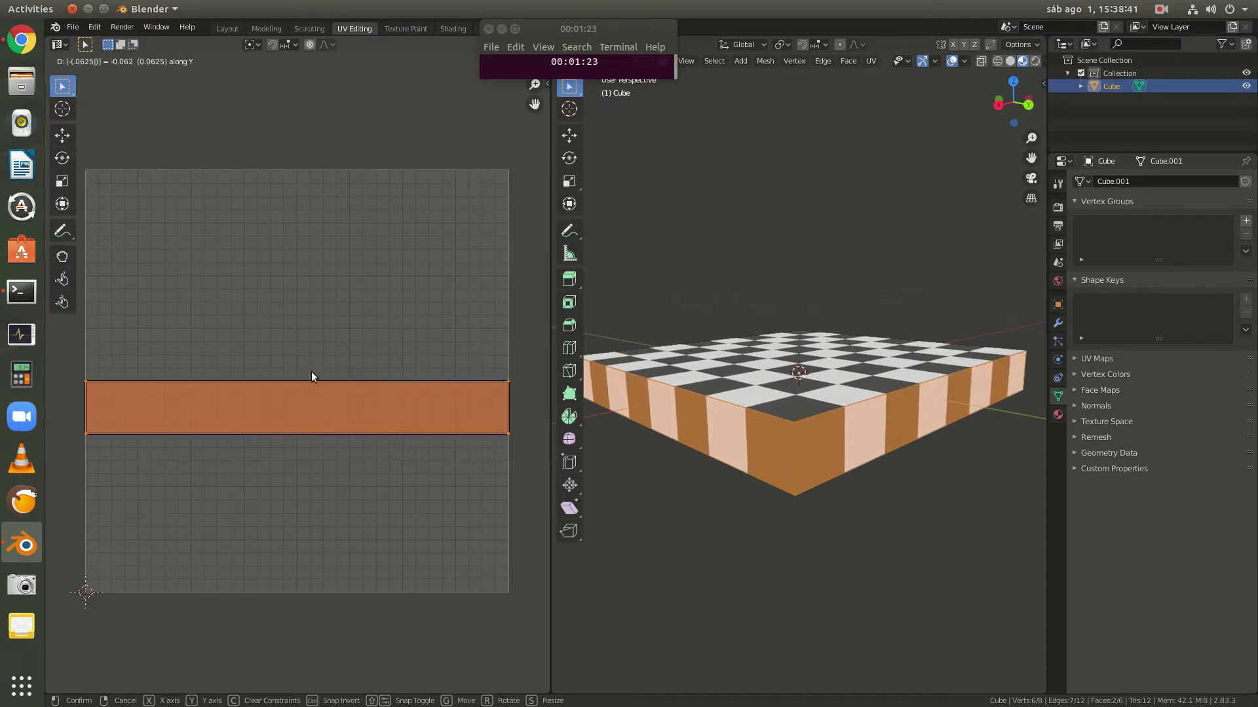
pyautogui.press('Return')
# - Shift the UVs of the slab's other two side faces by 0.0625 along Y
pyautogui.hotkey('ctrl', 'z')
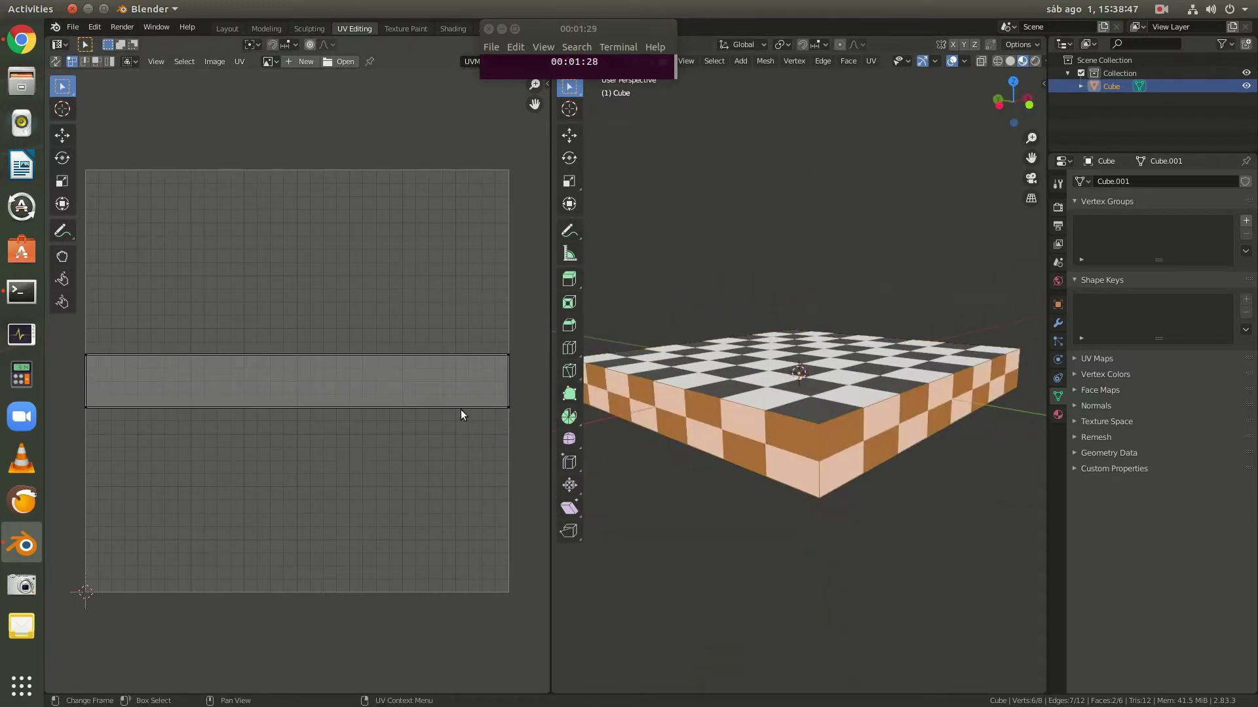
pyautogui.press('a')
pyautogui.write('gy')
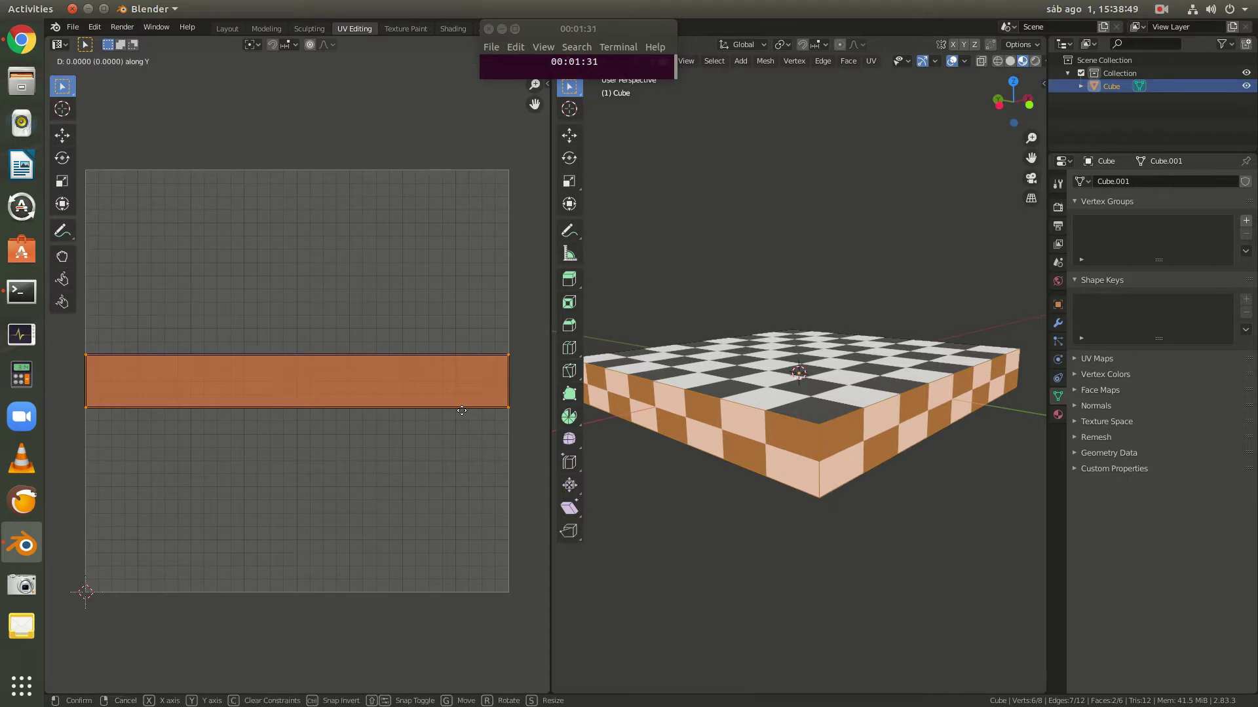
pyautogui.write('.0625')
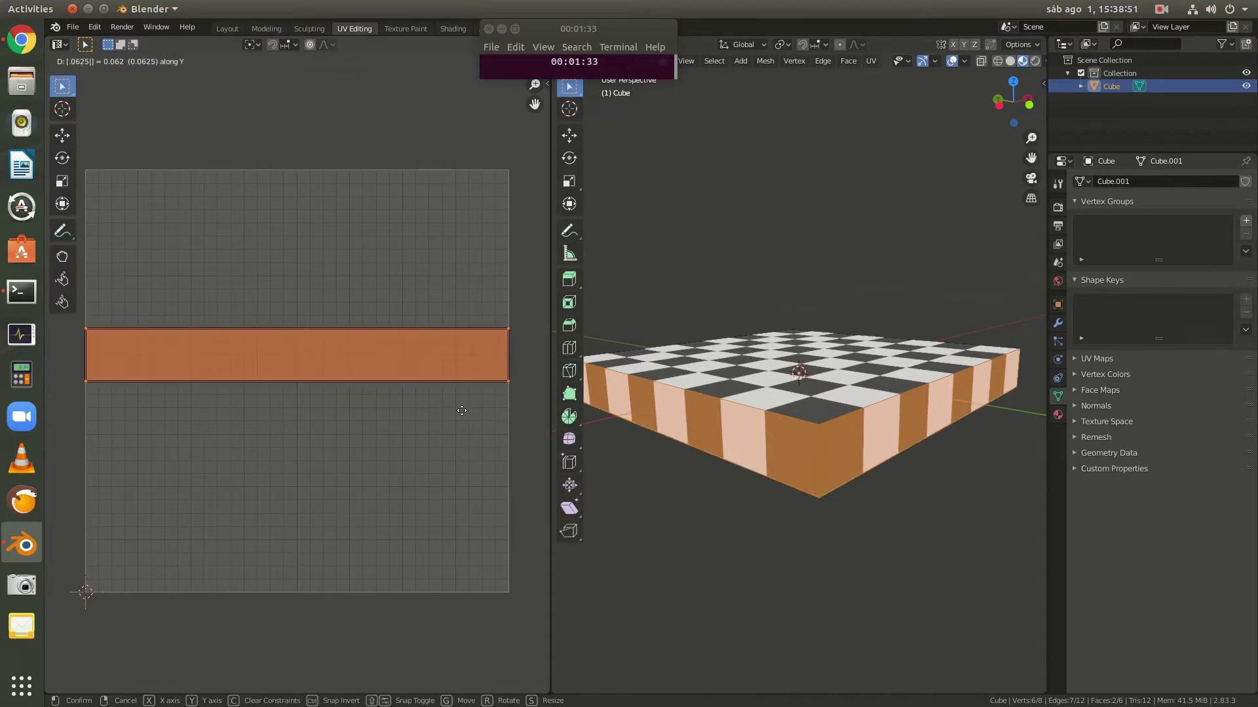
pyautogui.press('Return')
pyautogui.moveTo(845, 433); pyautogui.dragTo(779, 422, button='middle')
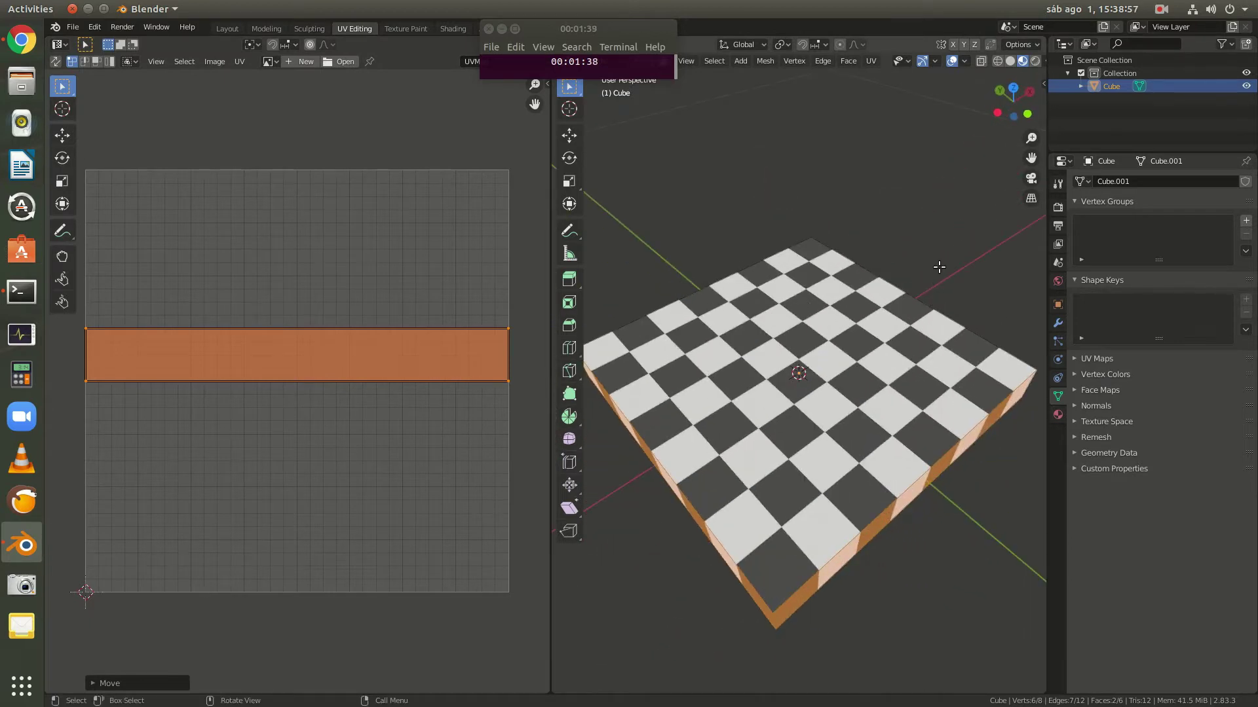
# - Return the slab to Object Mode and go back to its node setup in the Shading workspace
pyautogui.press('Tab')
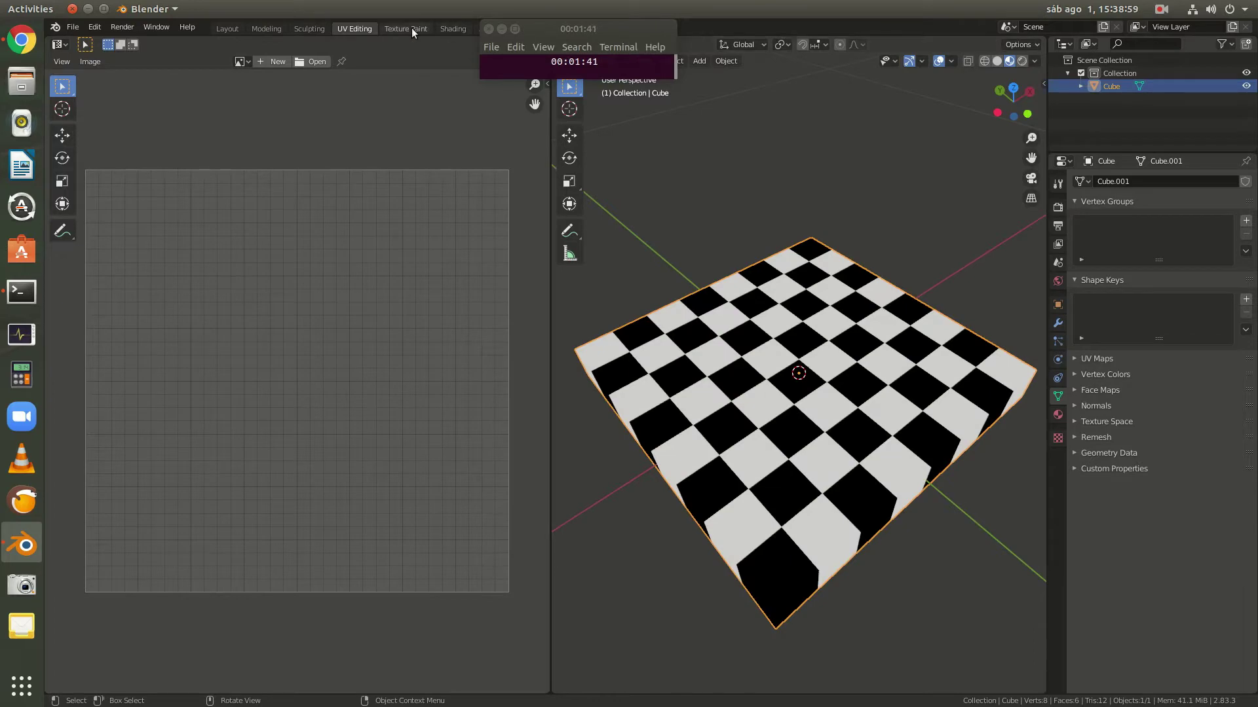
pyautogui.click(439, 29)
pyautogui.moveTo(564, 216)
pyautogui.mouseDown(button='middle')
pyautogui.moveTo(607, 253)
pyautogui.moveTo(797, 296)
pyautogui.moveTo(896, 254)
pyautogui.moveTo(823, 267)
pyautogui.moveTo(658, 261)
pyautogui.mouseUp(button='middle')
pyautogui.scroll(2, 787, 265)
pyautogui.scroll(-3, 787, 264)
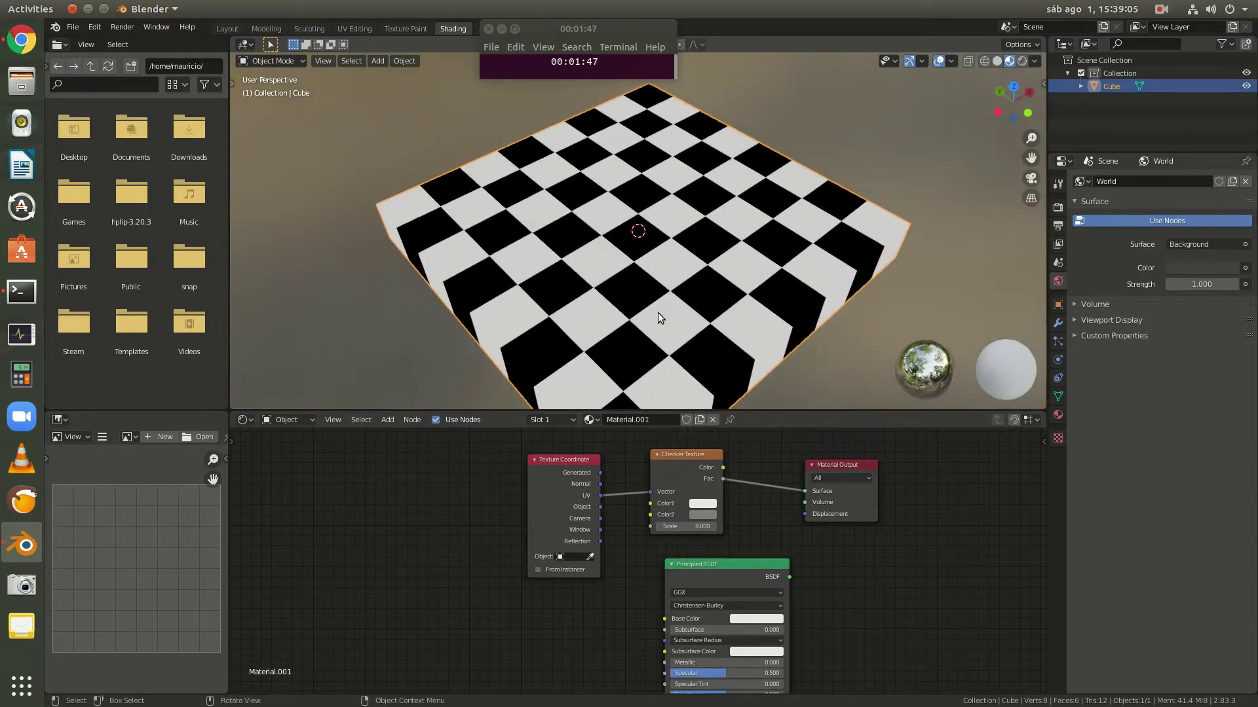
# - Reposition the Principled BSDF node farther below the Checker Texture to make room in the node graph
pyautogui.moveTo(744, 564); pyautogui.dragTo(730, 574)
pyautogui.scroll(-3, 753, 562)
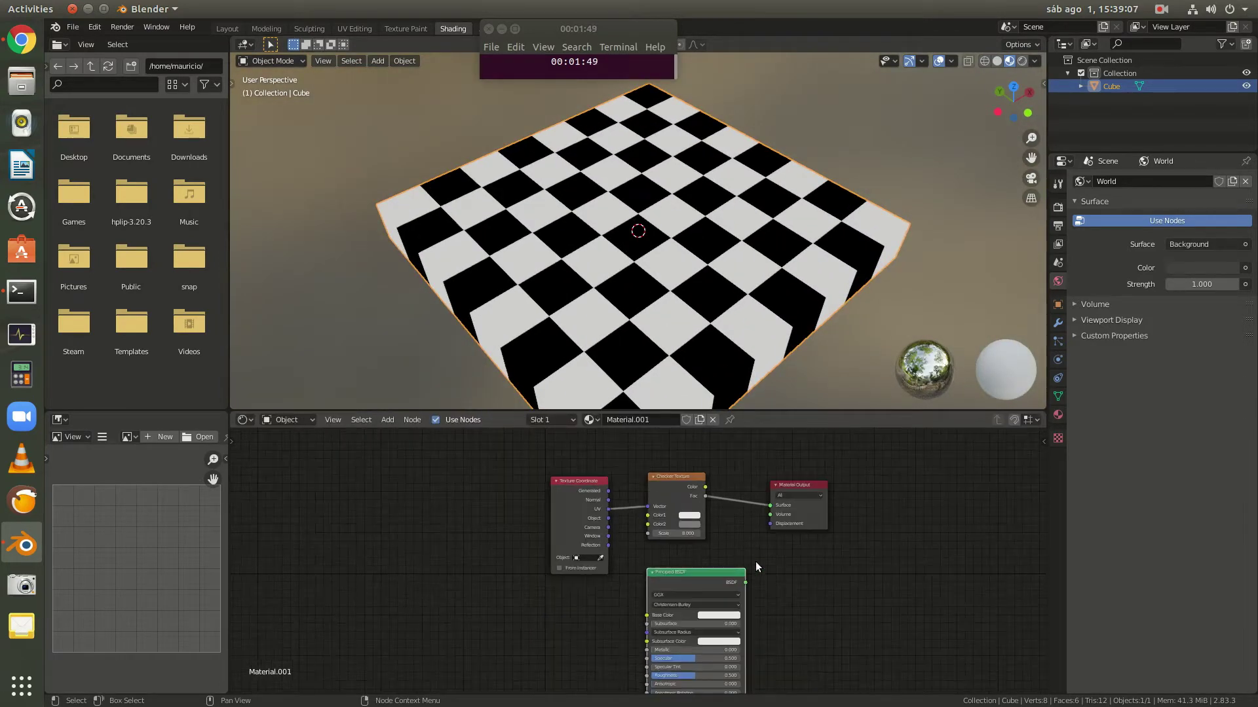
pyautogui.scroll(3, 786, 555)
pyautogui.moveTo(810, 551); pyautogui.dragTo(805, 499, button='middle')
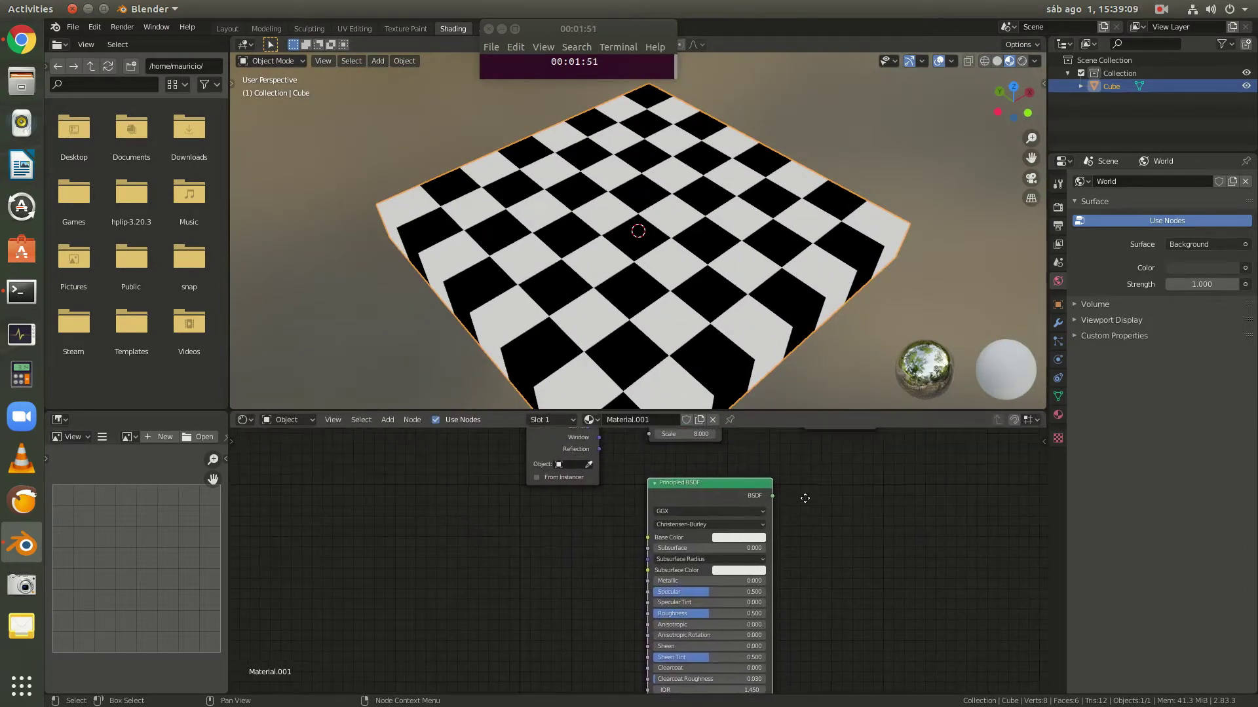
pyautogui.press('Escape')
pyautogui.scroll(-1, 528, 507)
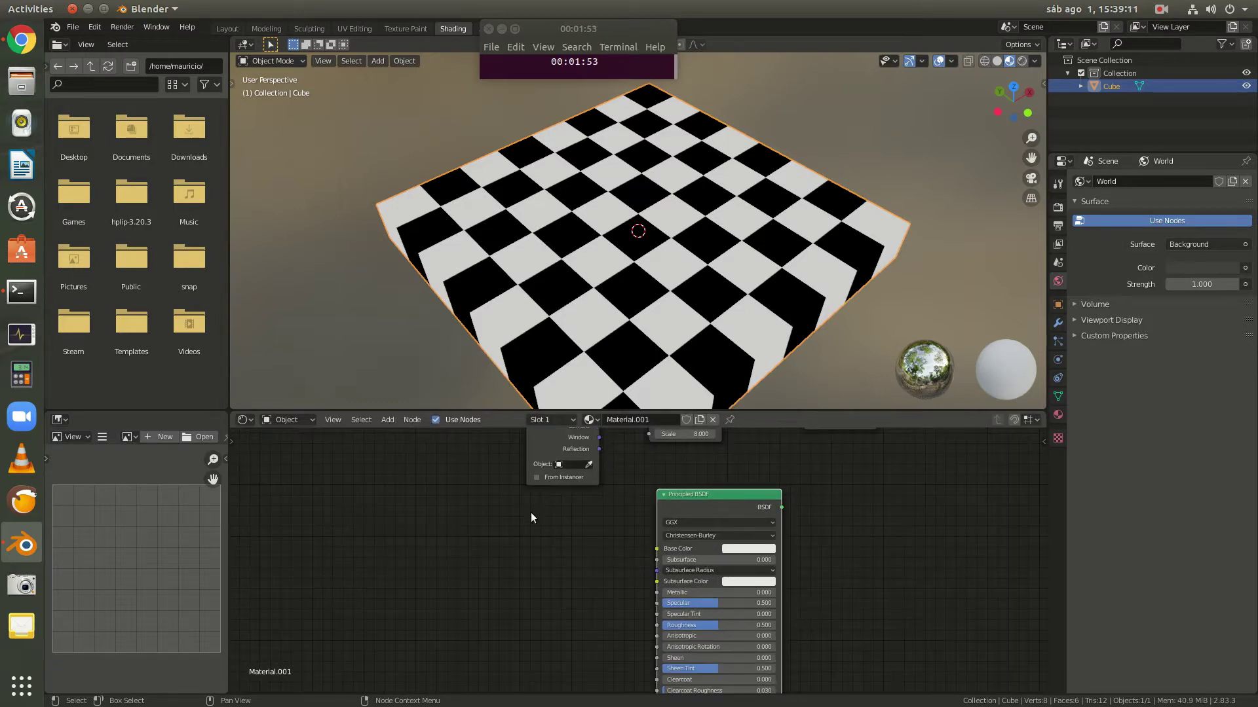
# - Add an Image Texture node beside the Principled BSDF and connect its Color output to Base Color
pyautogui.click(387, 419)
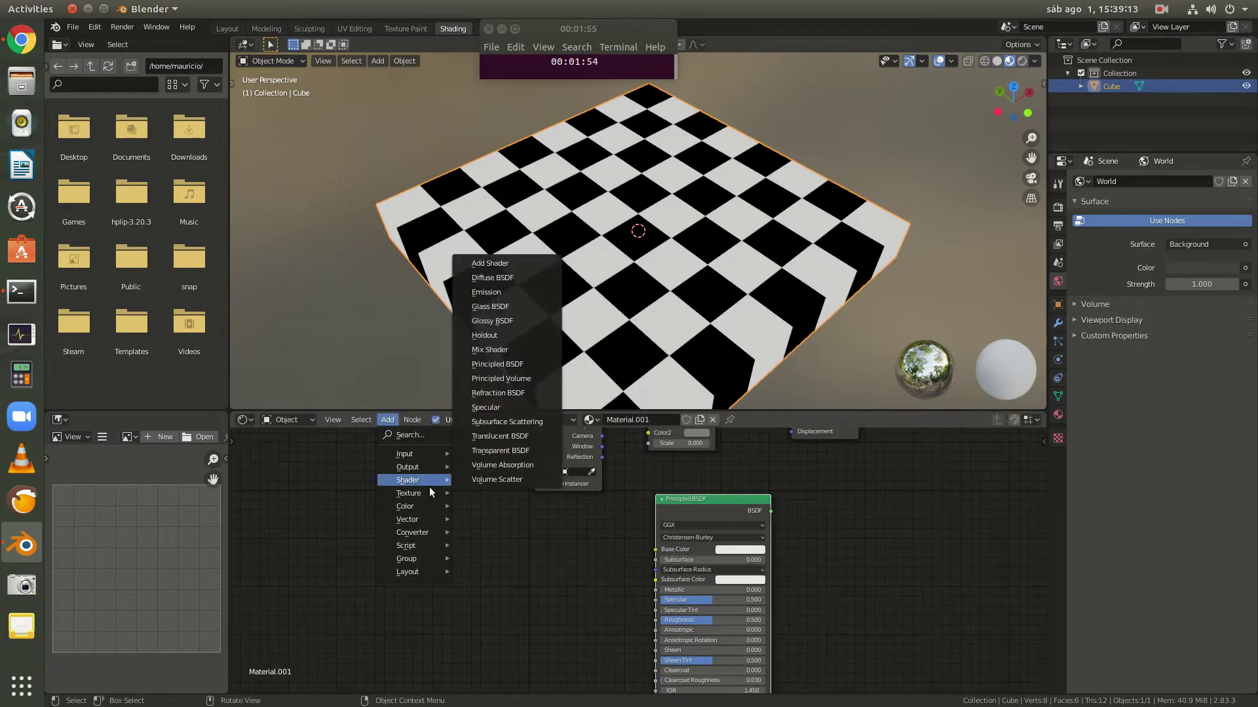
pyautogui.moveTo(420, 494)
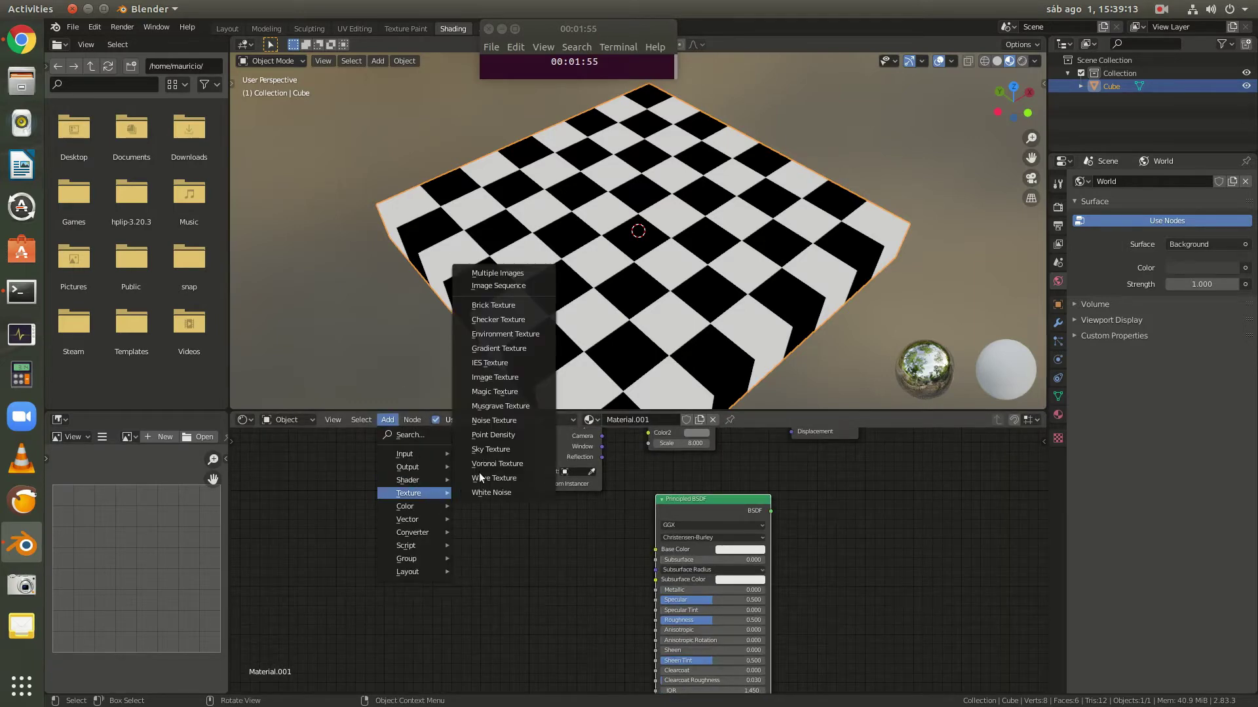
pyautogui.click(509, 378)
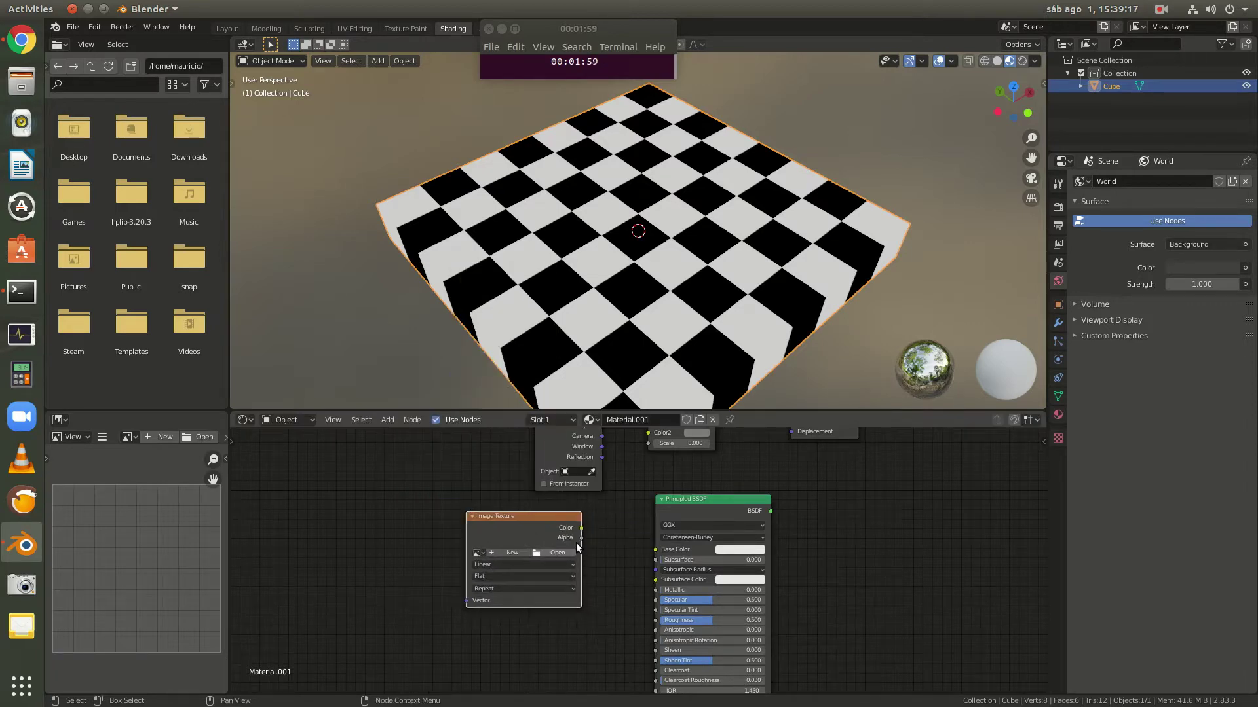
pyautogui.moveTo(581, 528); pyautogui.dragTo(655, 549)
# - Load TexturesCom_CharredWood_1.2x1.2_1K_albedo.tif from the Charred_wood_txtr folder into the Image Texture node
pyautogui.click(540, 556)
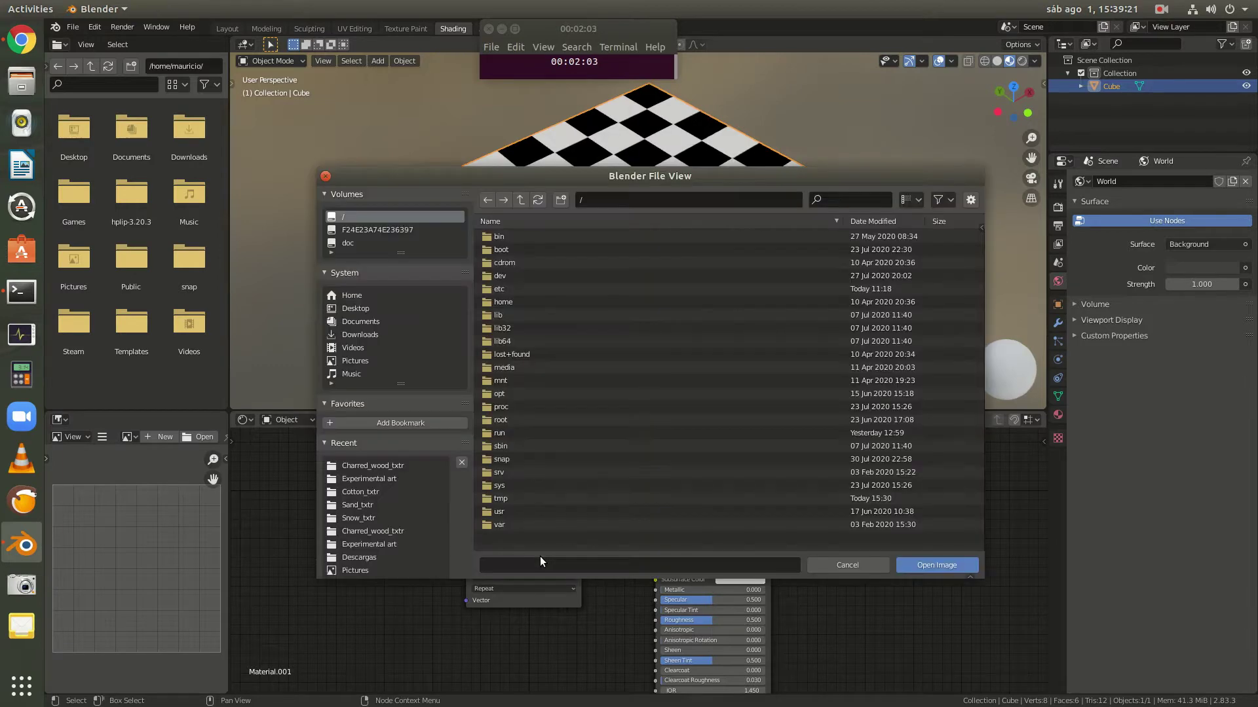
pyautogui.click(376, 466)
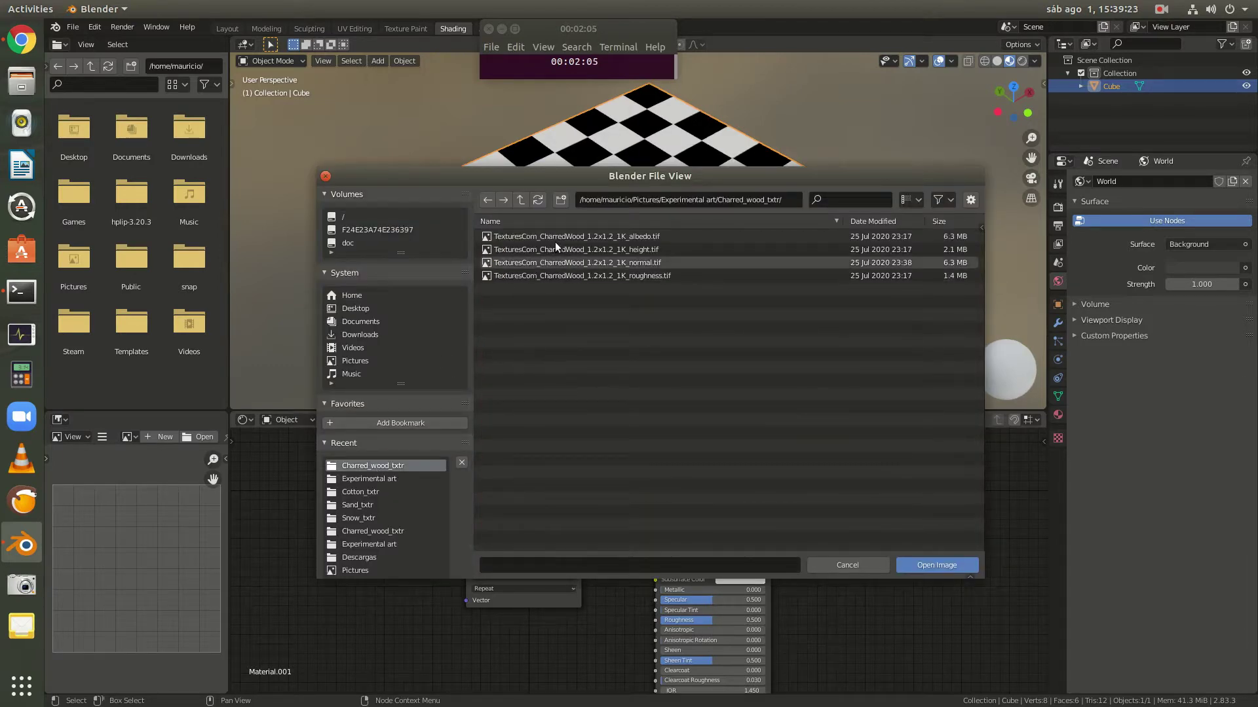
pyautogui.click(556, 239)
pyautogui.doubleClick(555, 241)
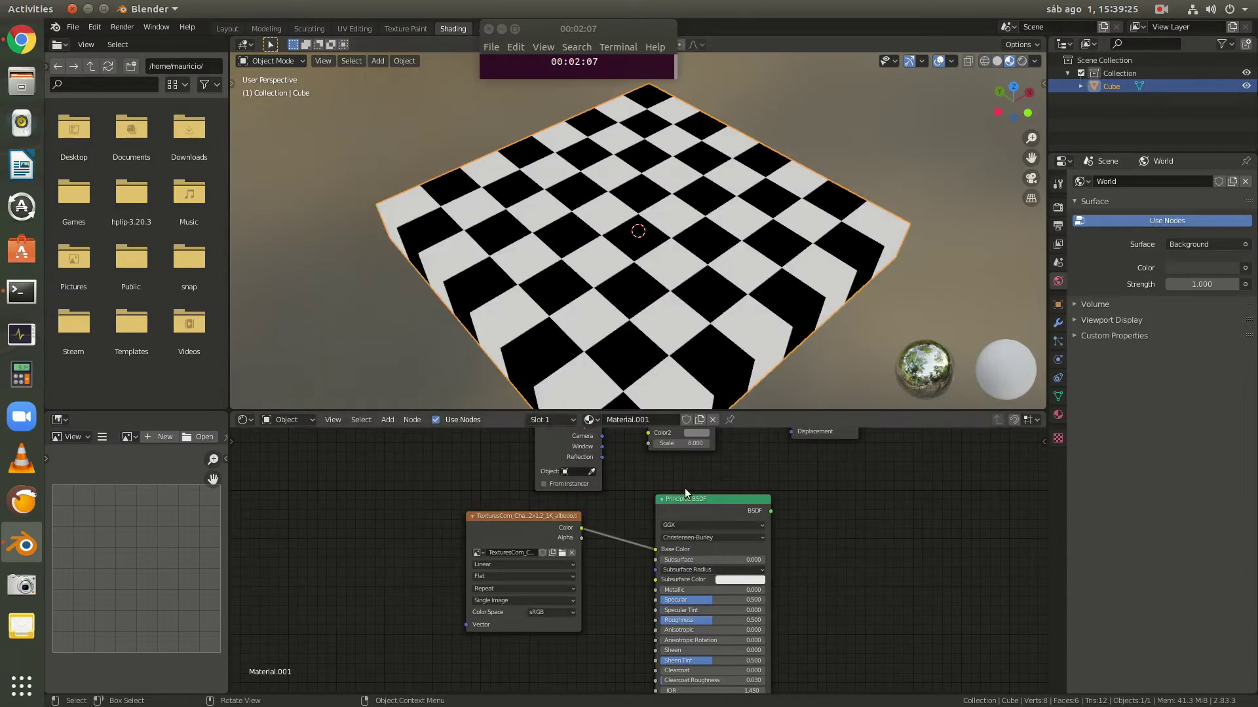
# - Shift the Material Output node away from the Checker Texture and connect the Principled BSDF to its Surface input
pyautogui.scroll(-3, 791, 473)
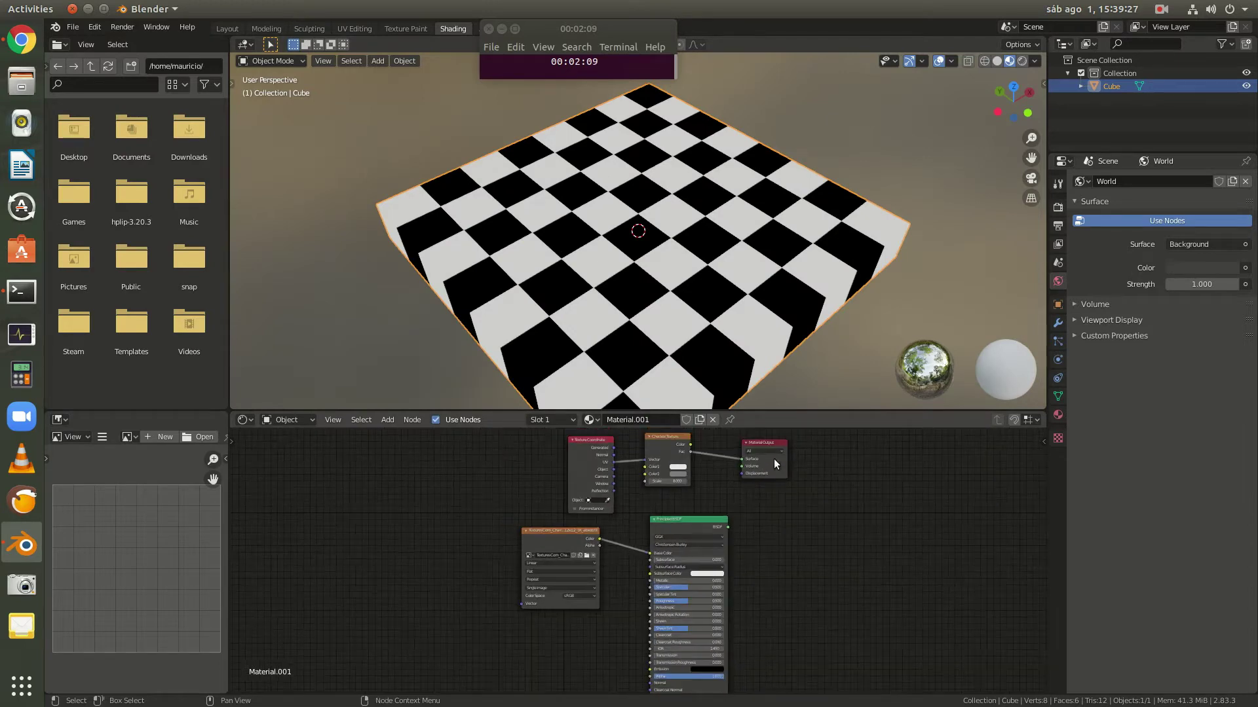
pyautogui.moveTo(767, 443); pyautogui.dragTo(809, 451)
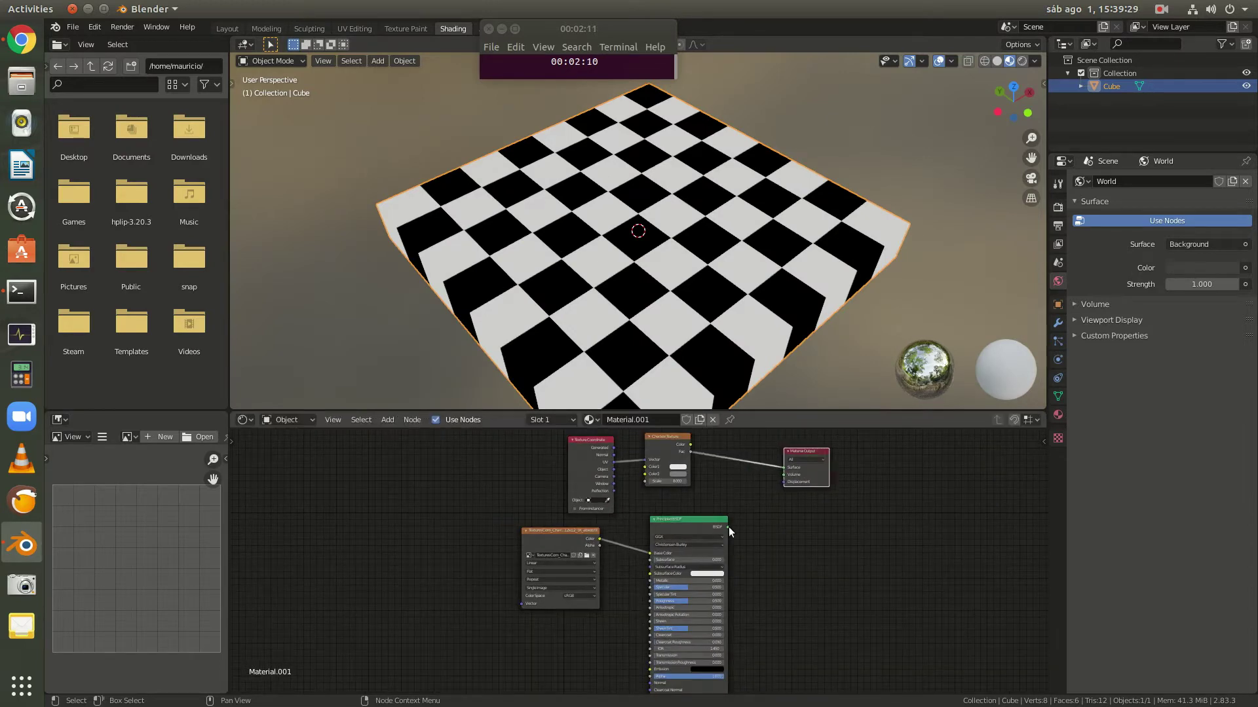
pyautogui.moveTo(729, 527); pyautogui.dragTo(781, 467)
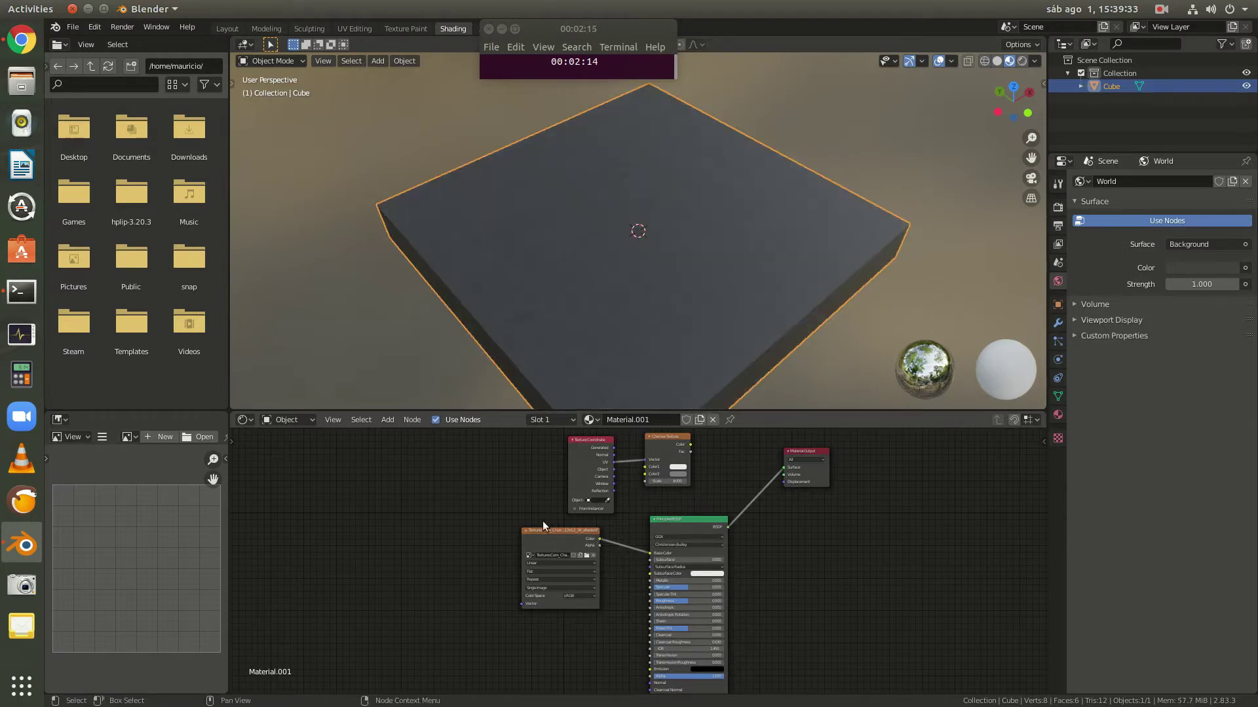
# - Group the albedo texture and Principled BSDF nodes, remove the Group Input node, and move Group Output clear of the shader
pyautogui.moveTo(496, 521); pyautogui.dragTo(768, 610)
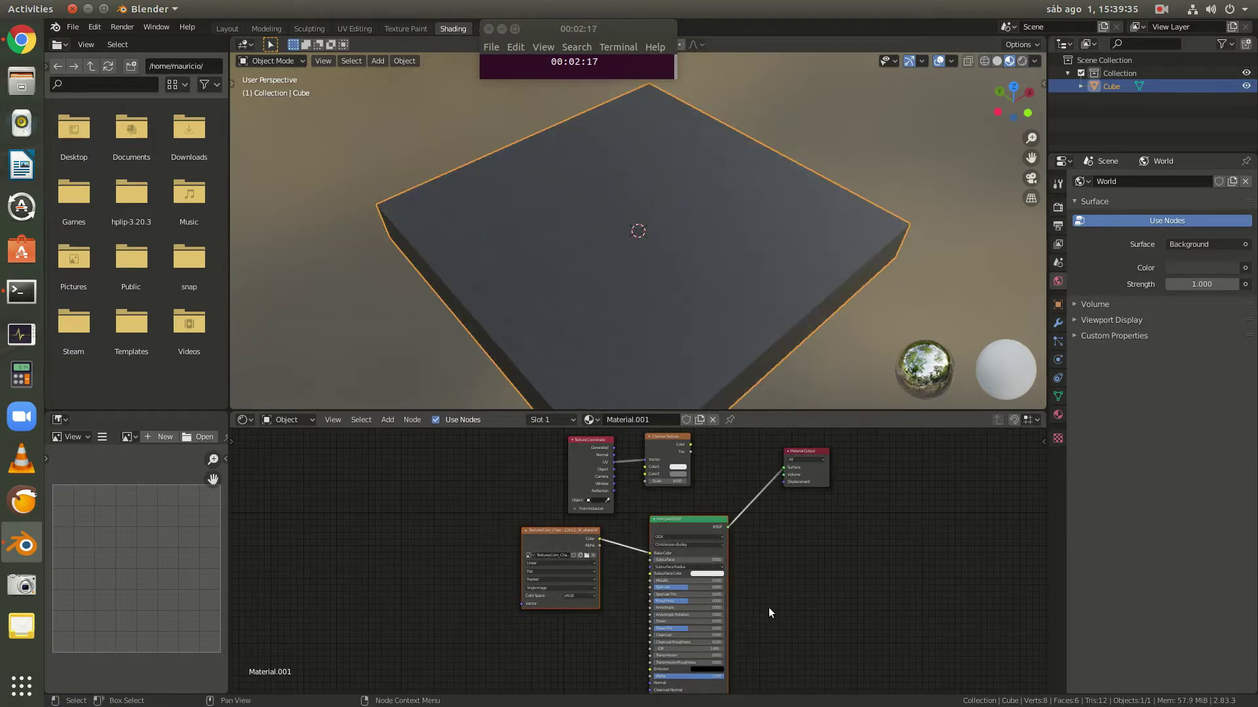
pyautogui.hotkey('ctrl', 'g')
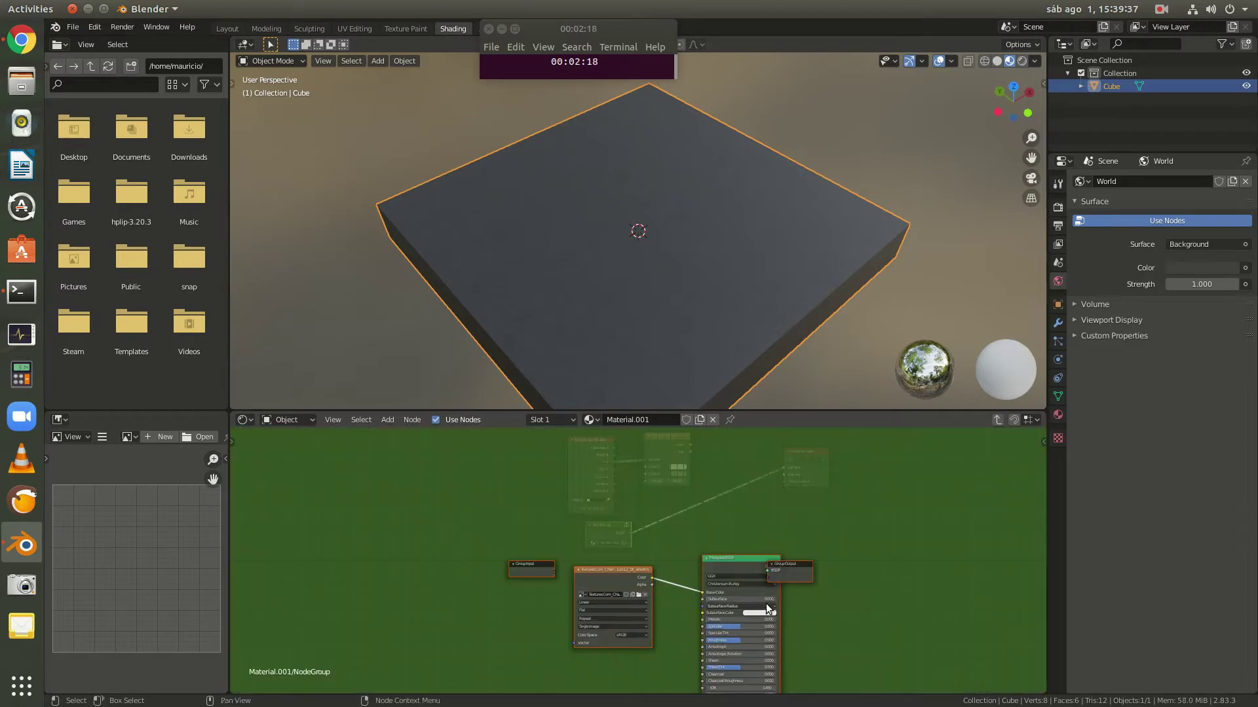
pyautogui.scroll(1, 800, 576)
pyautogui.moveTo(800, 577); pyautogui.dragTo(666, 541)
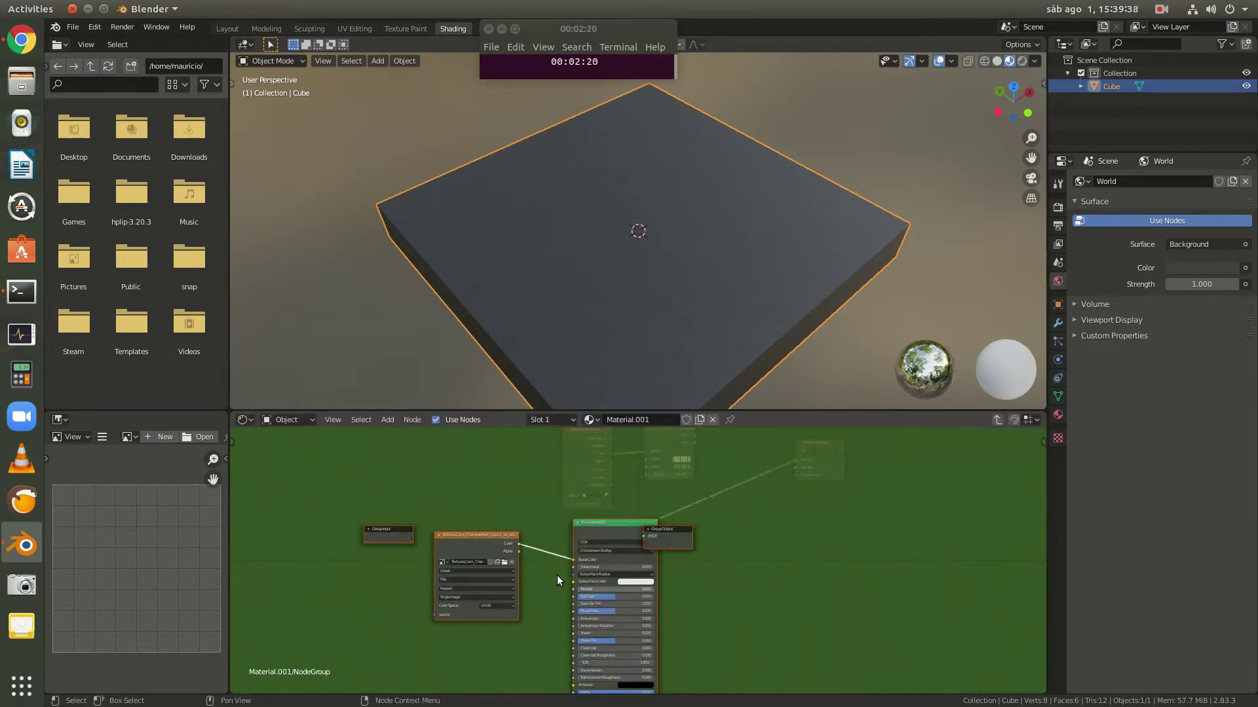
pyautogui.click(397, 533)
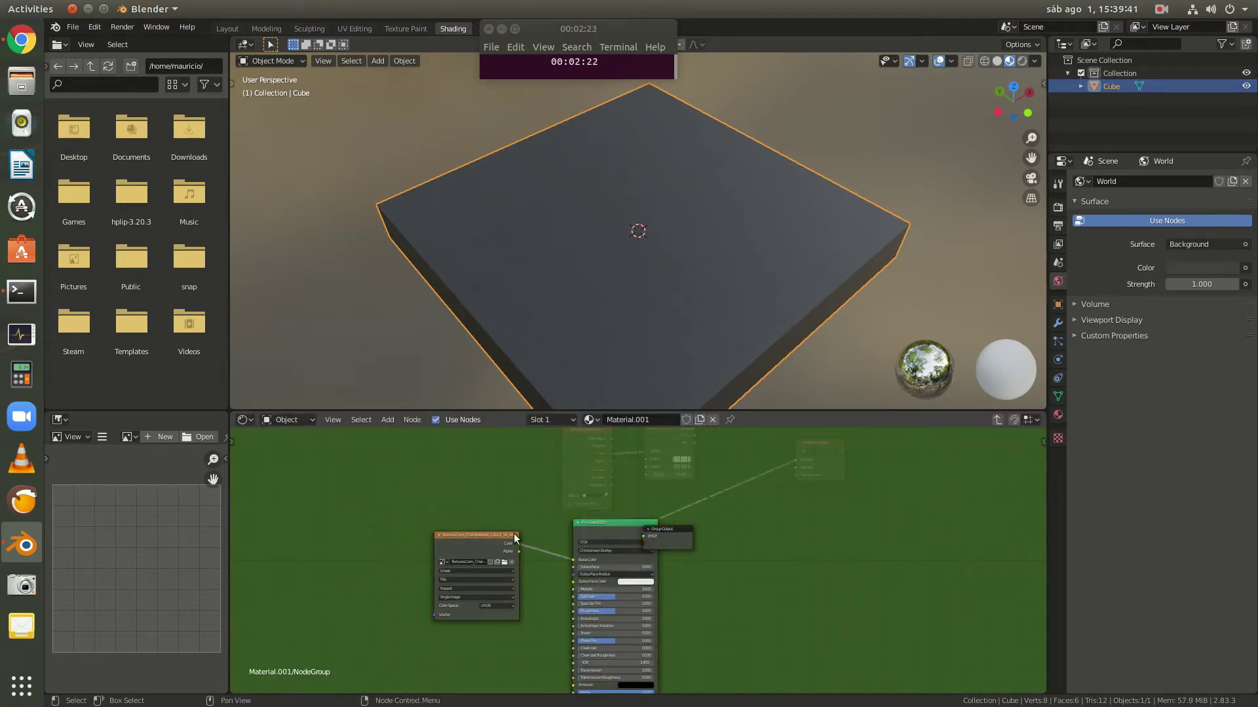
pyautogui.moveTo(655, 543); pyautogui.dragTo(722, 532)
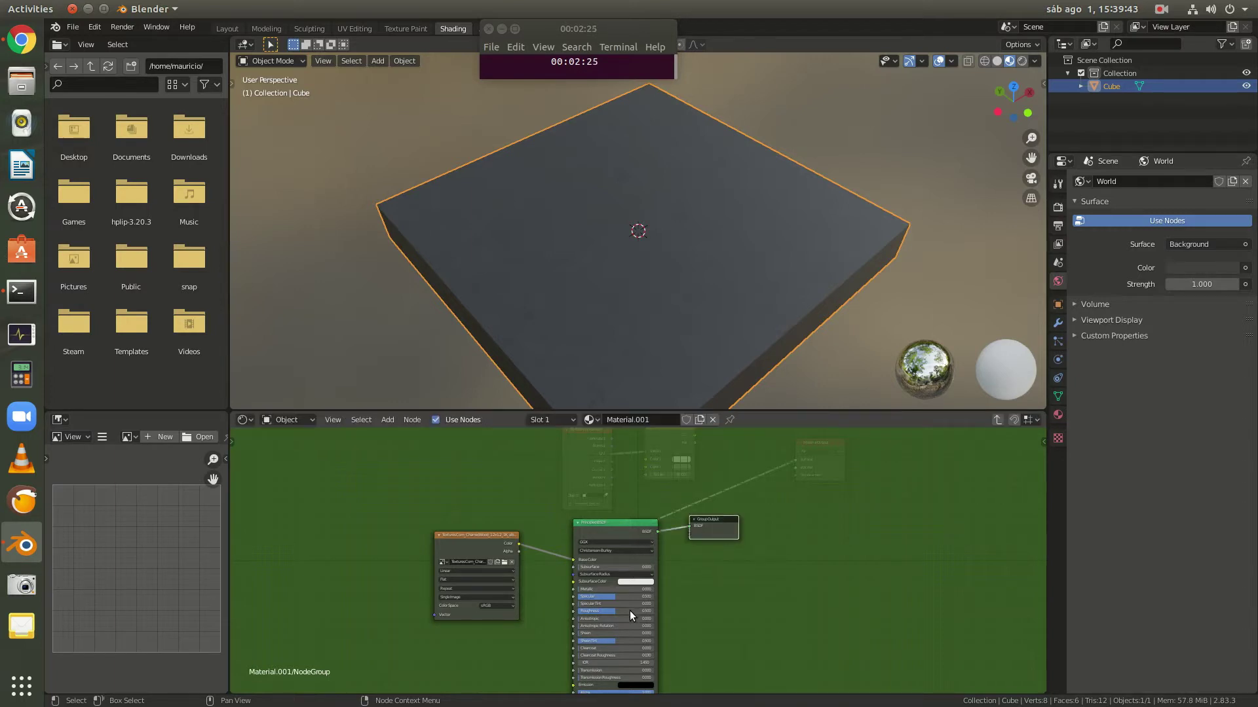
# - Duplicate the albedo texture node inside the group and load TexturesCom_CharredWood_1.2x1.2_1K_roughness.tif into the copy
pyautogui.scroll(3, 630, 610)
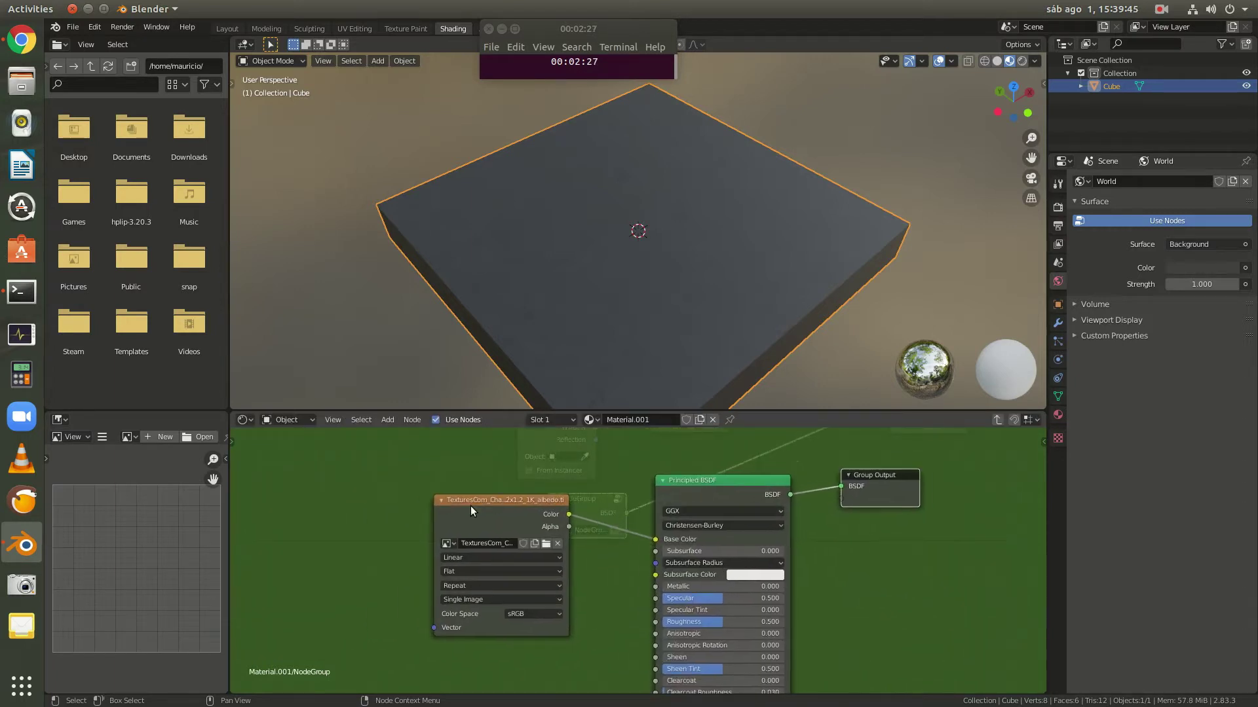
pyautogui.moveTo(470, 505); pyautogui.dragTo(355, 451)
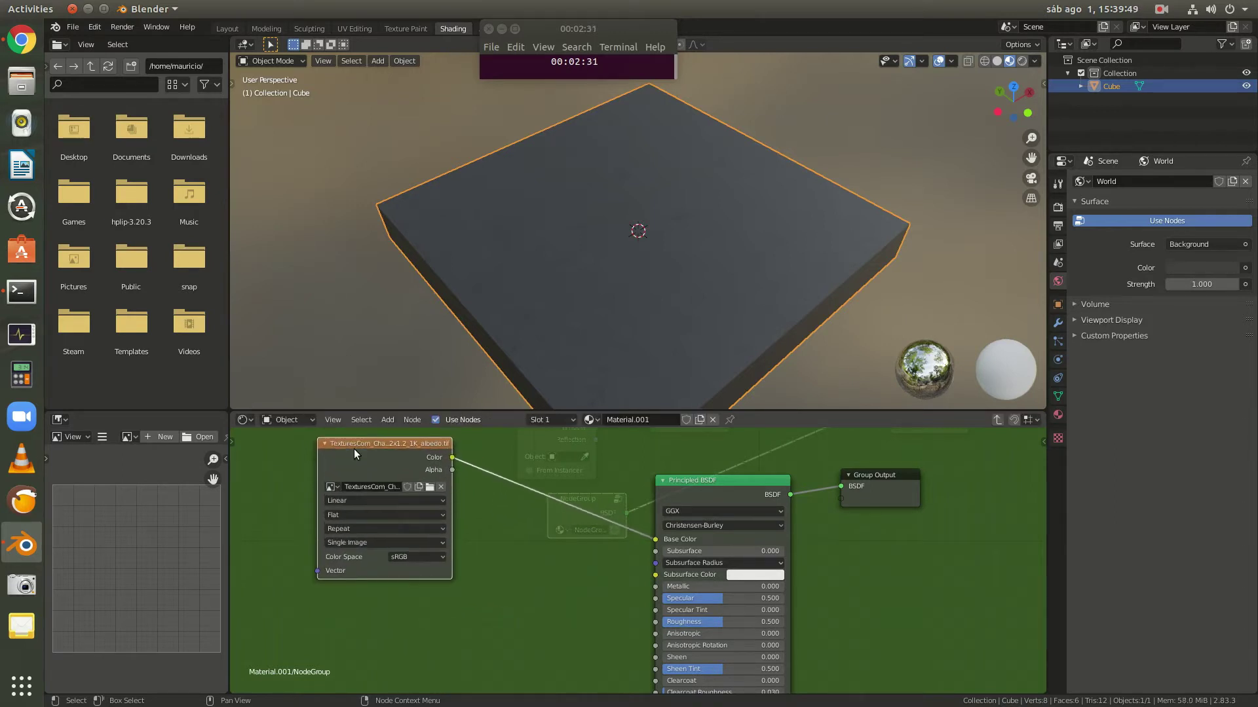
pyautogui.hotkey('shift', 'd')
pyautogui.click(503, 570)
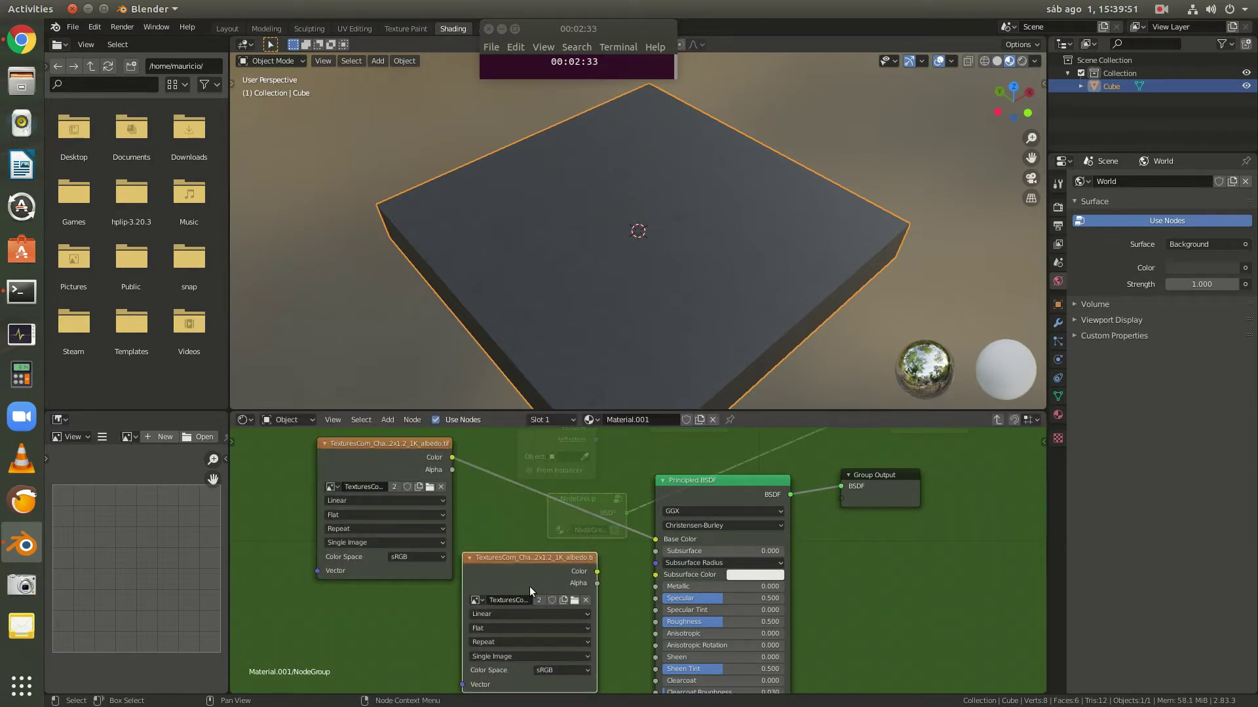
pyautogui.click(575, 600)
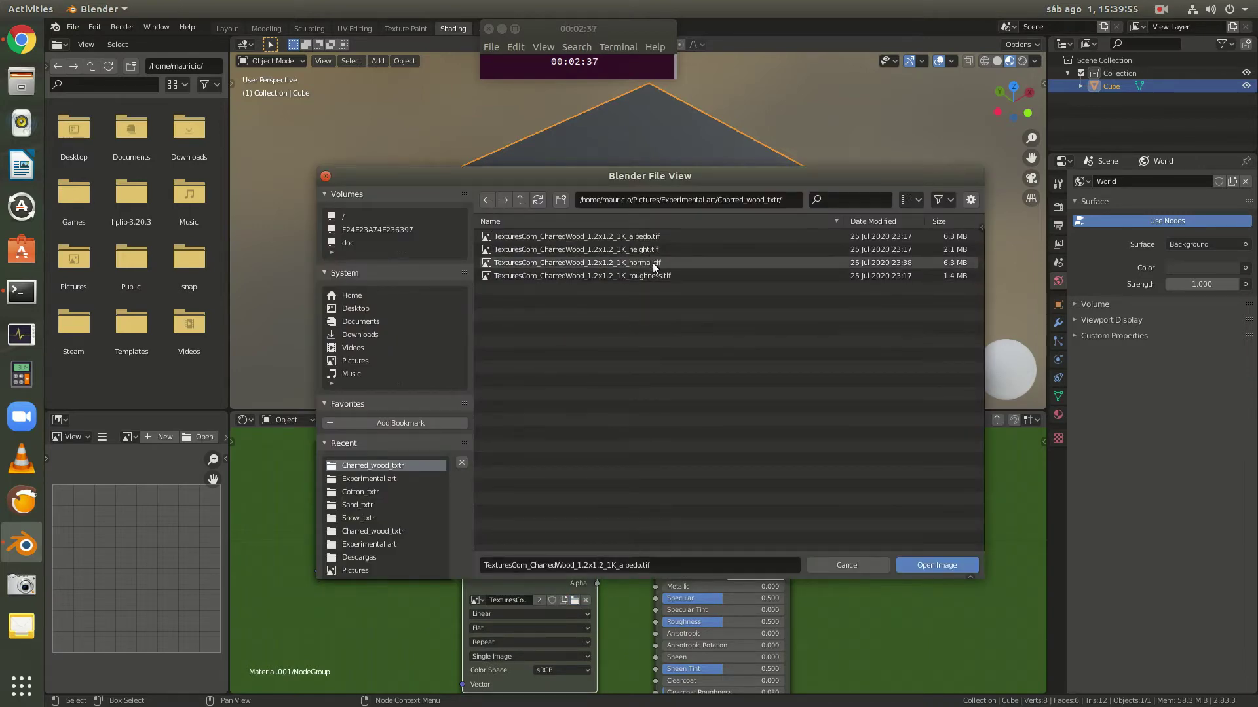
pyautogui.click(655, 275)
pyautogui.doubleClick(654, 275)
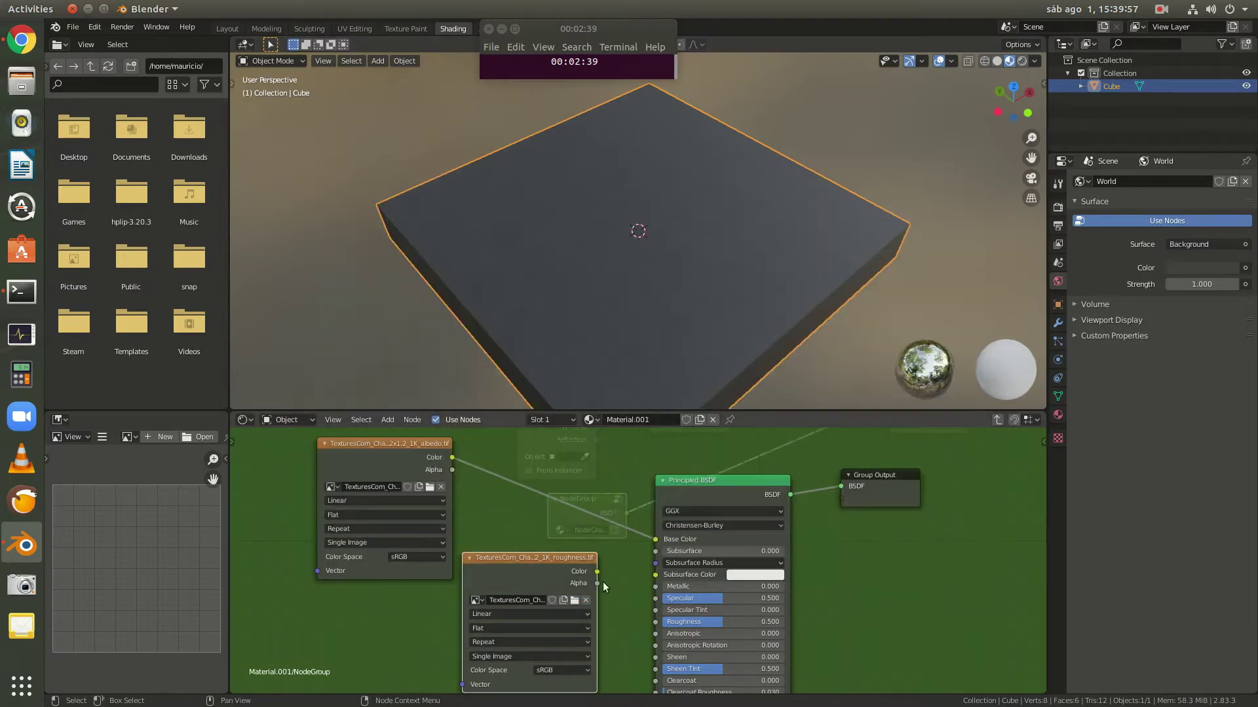
# - Set the roughness texture's color space to Non-Color and connect its Color output to the Principled BSDF Roughness input
pyautogui.click(562, 670)
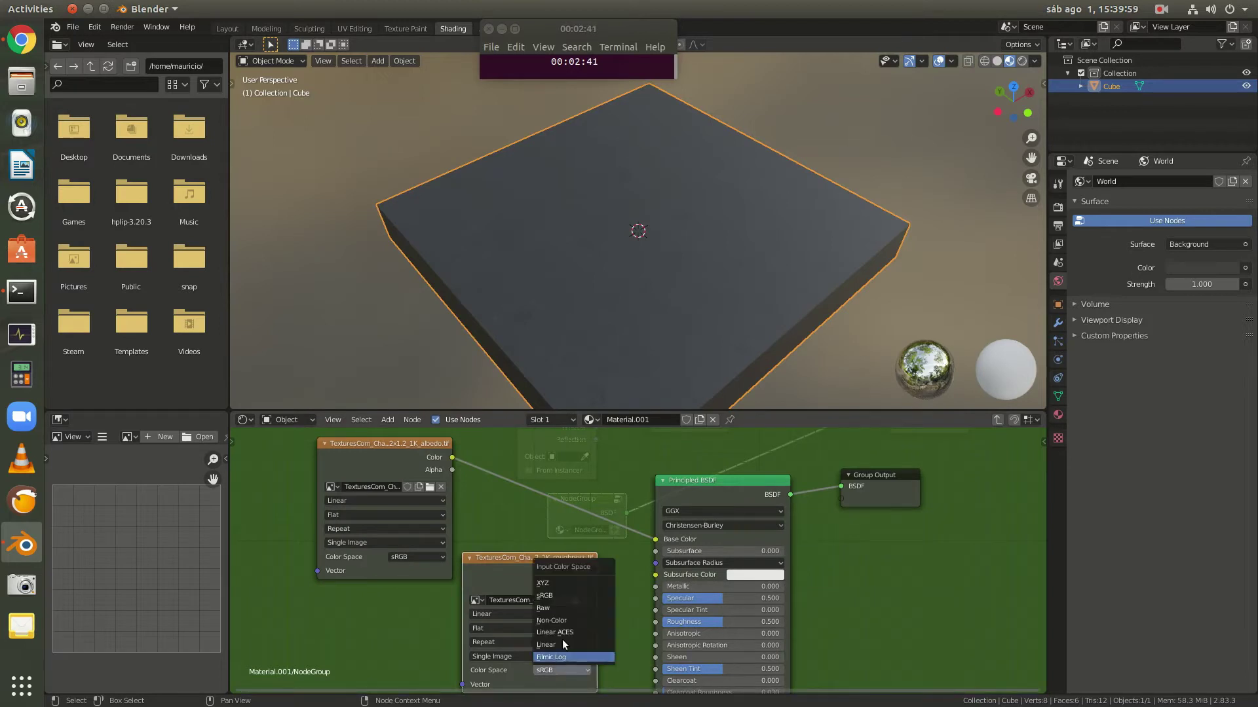
pyautogui.click(570, 620)
pyautogui.moveTo(596, 572); pyautogui.dragTo(650, 624)
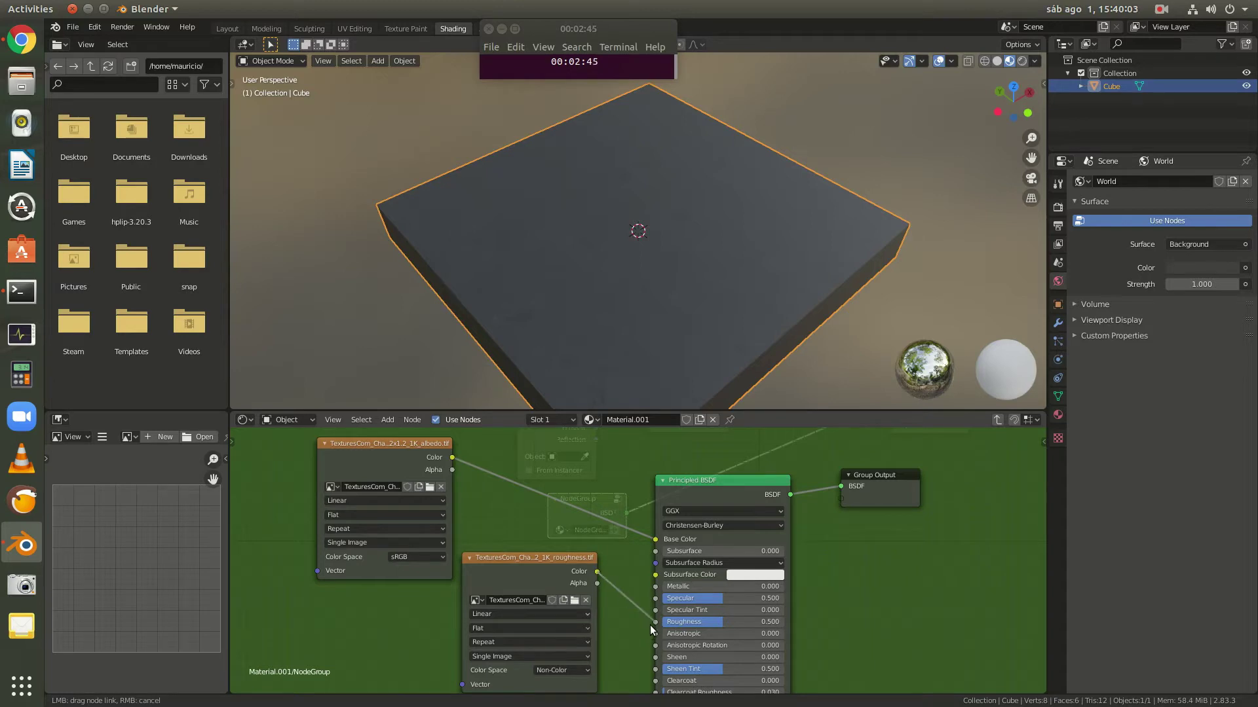
pyautogui.moveTo(639, 367); pyautogui.dragTo(748, 270, button='middle')
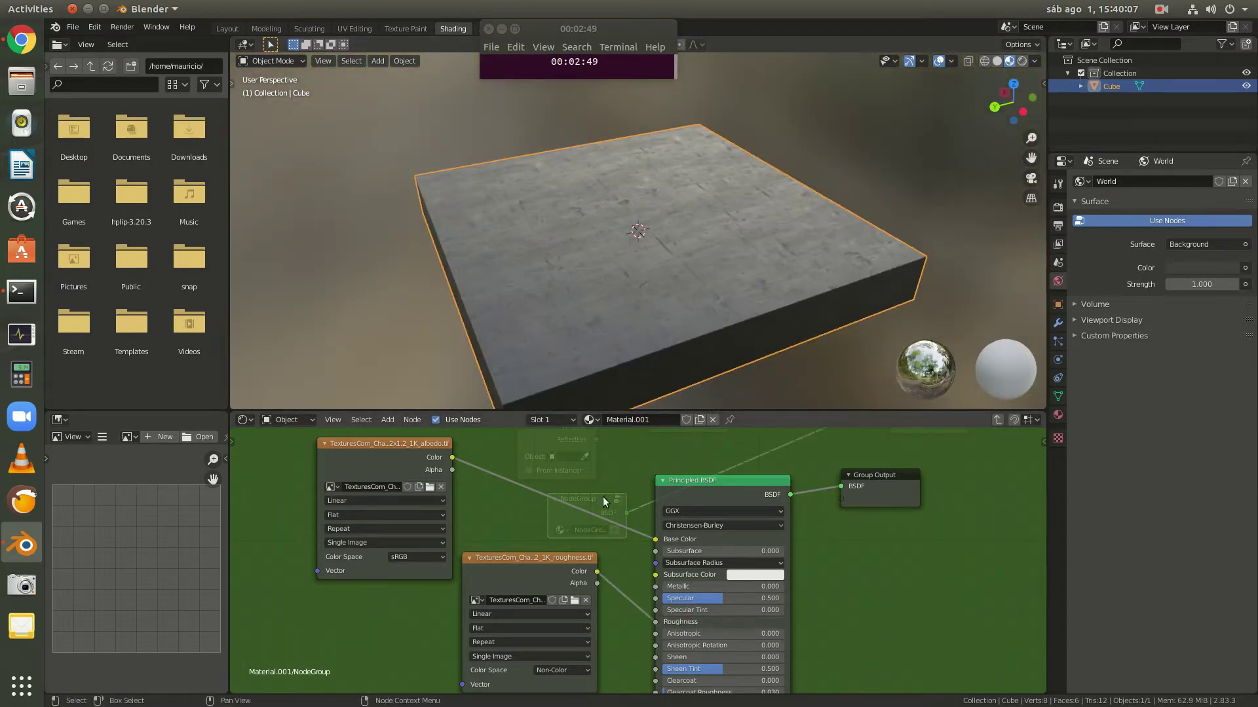
# - Duplicate the roughness texture node, load TexturesCom_CharredWood_1.2x1.2_1K_normal.tif into the copy, and set its color space to Non-Color
pyautogui.moveTo(560, 562); pyautogui.dragTo(586, 454)
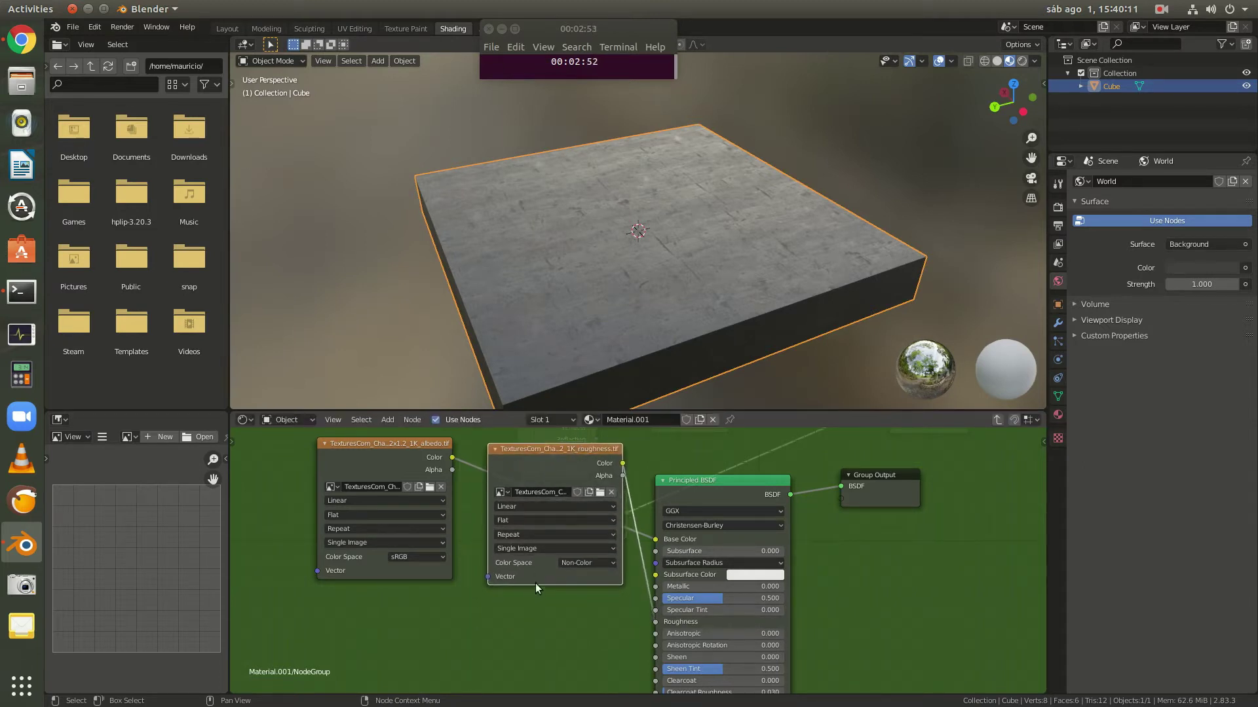
pyautogui.hotkey('shift', 'd')
pyautogui.click(364, 461)
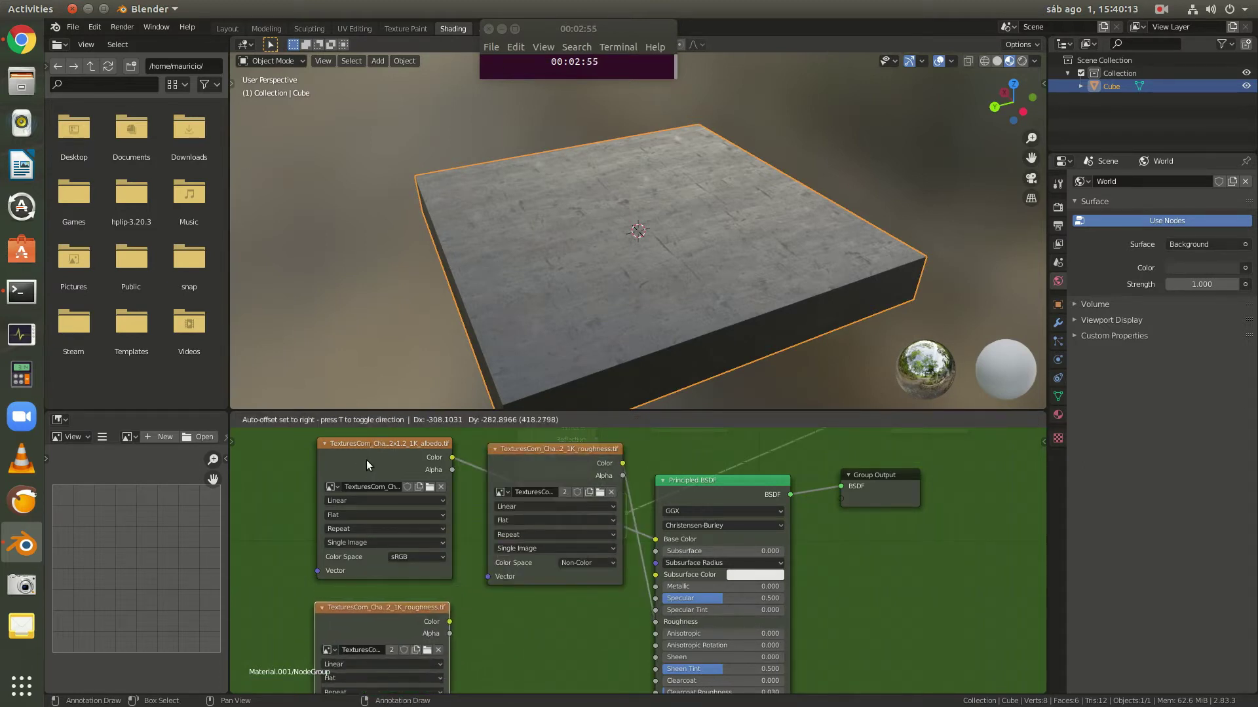
pyautogui.moveTo(402, 692); pyautogui.dragTo(454, 561, button='middle')
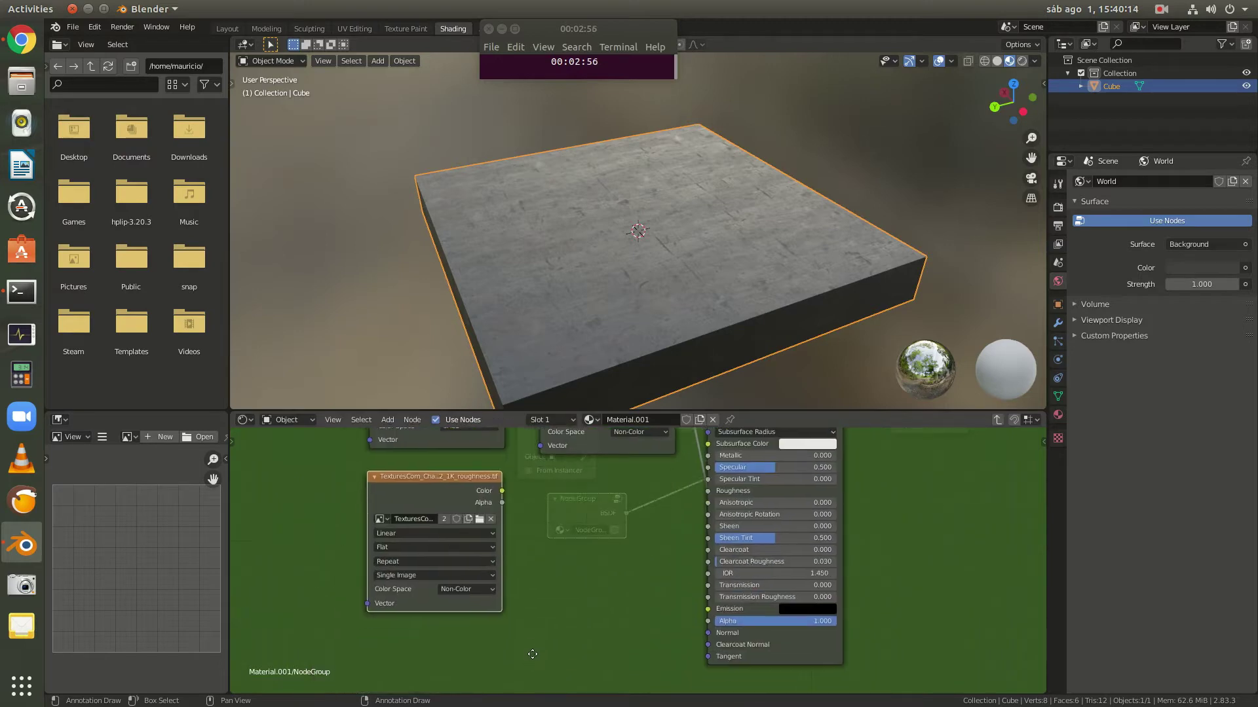
pyautogui.click(480, 519)
pyautogui.doubleClick(600, 255)
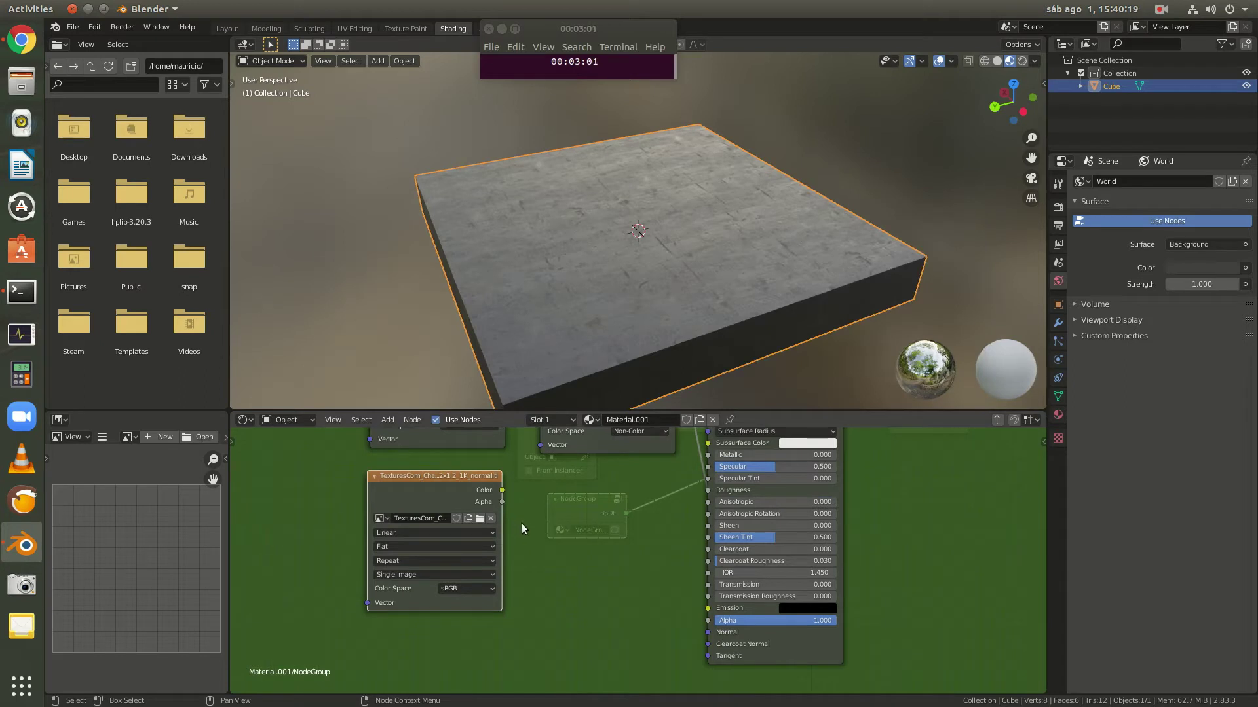
pyautogui.click(489, 588)
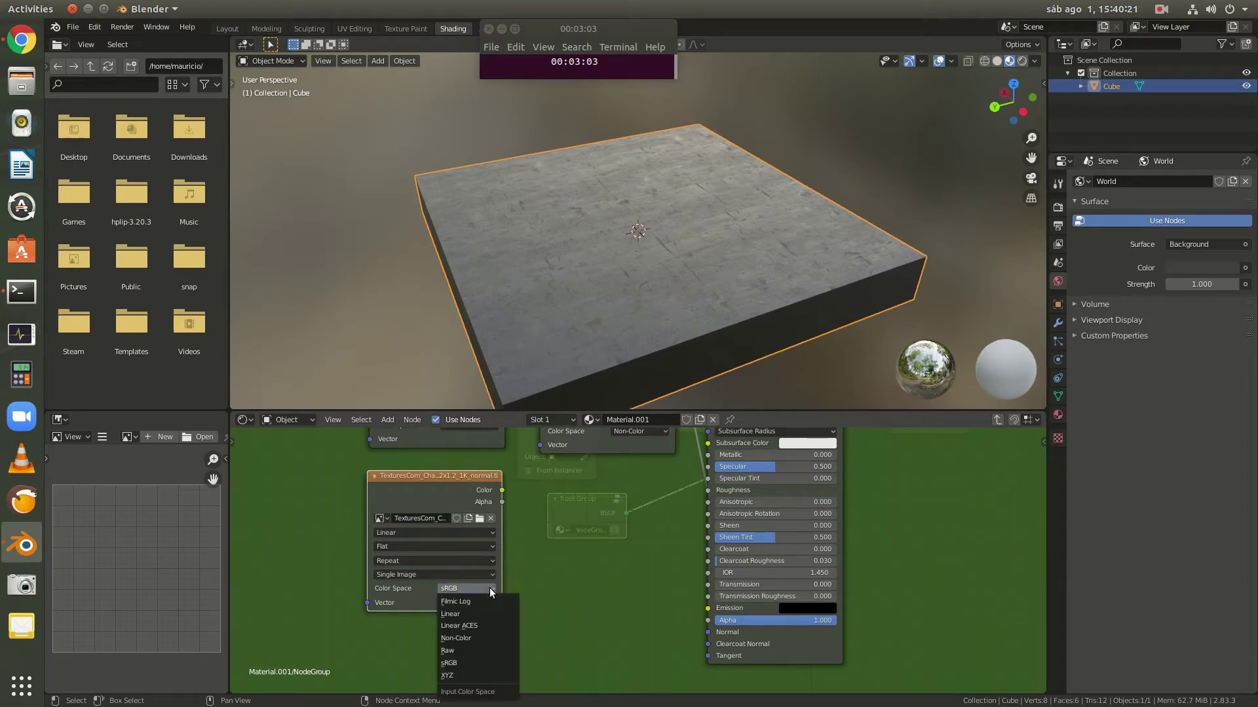
pyautogui.click(482, 638)
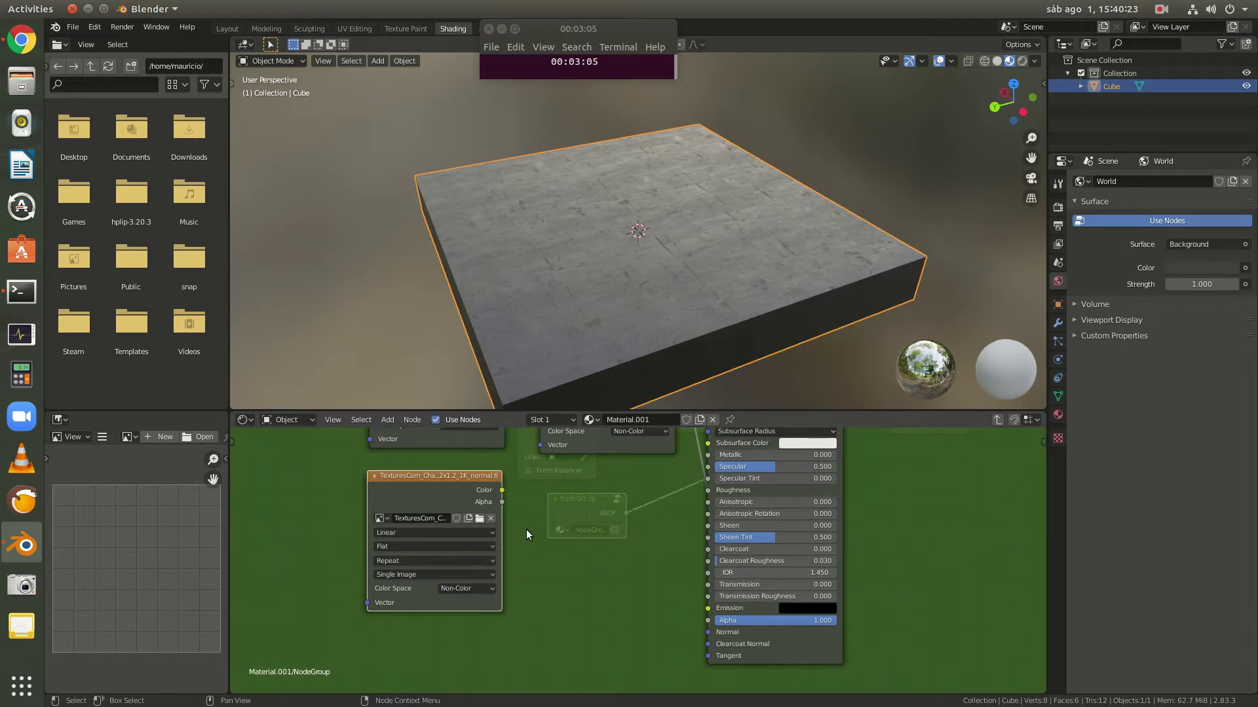
# - Add a Normal Map node between the normal texture and the Principled BSDF
pyautogui.click(388, 420)
pyautogui.moveTo(414, 514)
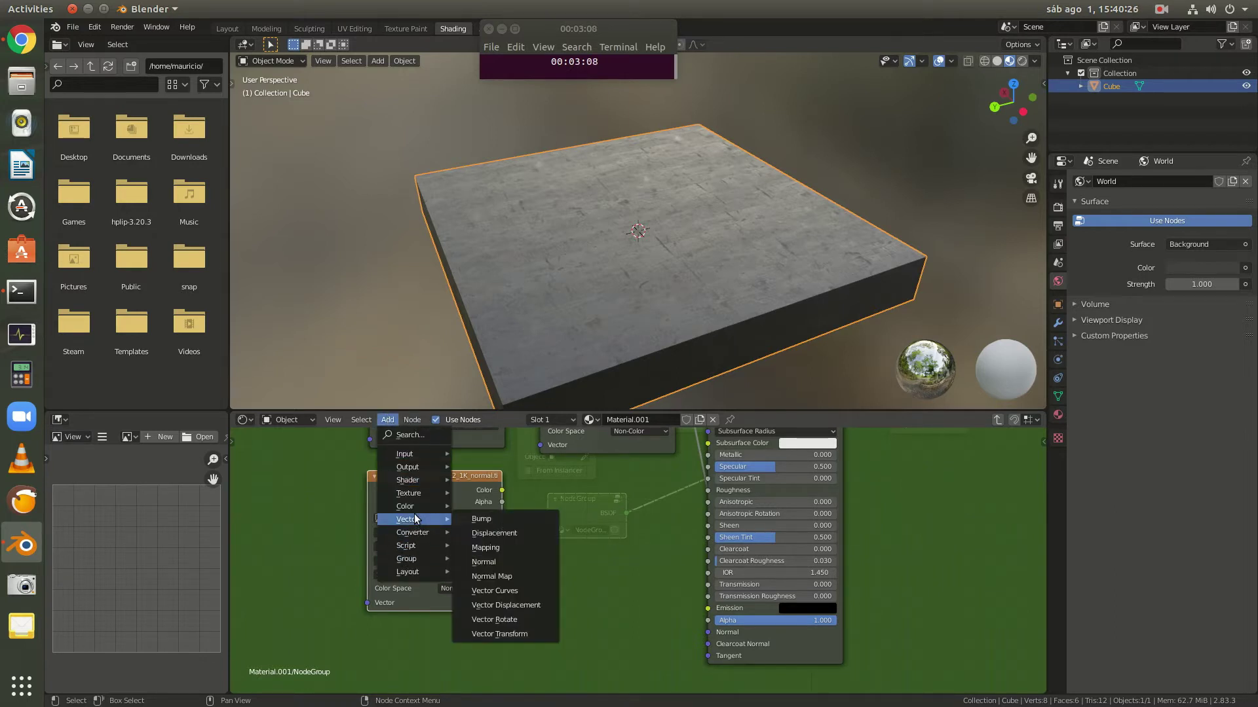
pyautogui.click(490, 564)
pyautogui.click(546, 508)
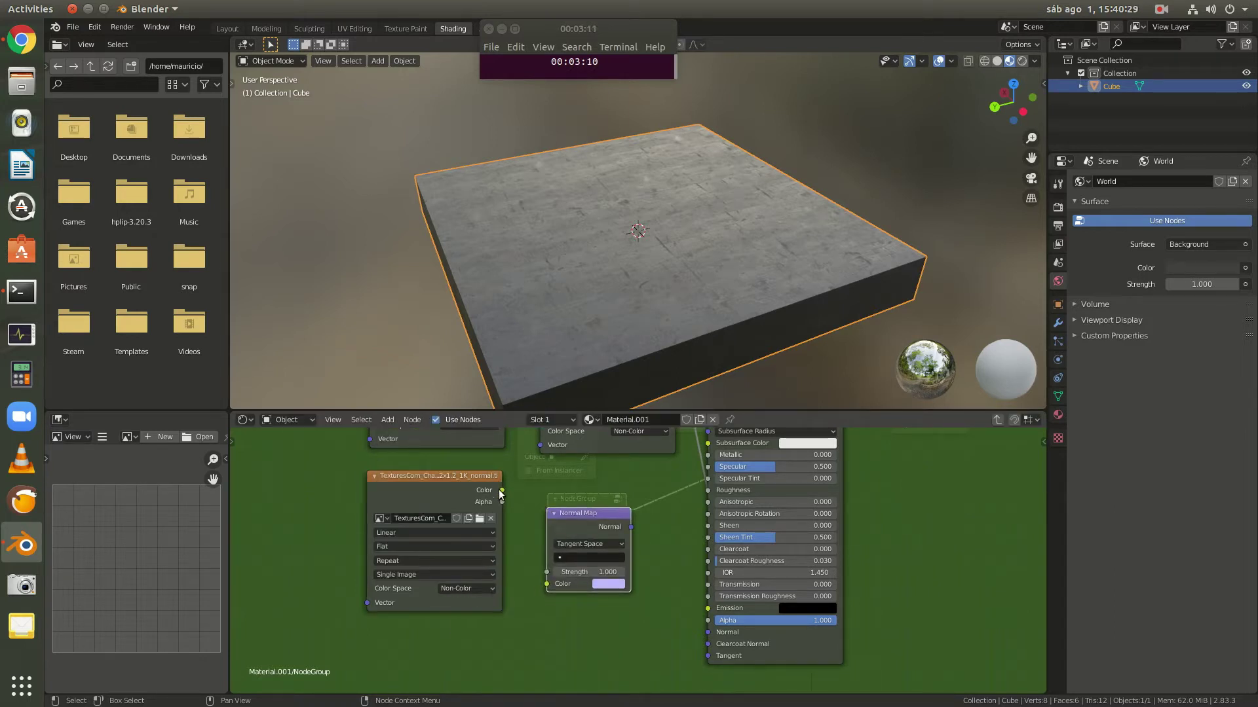
# - Feed the normal texture's Color through the Normal Map node into the Principled BSDF Normal input and inspect the slab's surface
pyautogui.moveTo(501, 490); pyautogui.dragTo(546, 584)
pyautogui.moveTo(631, 526); pyautogui.dragTo(707, 632)
pyautogui.scroll(5, 551, 275)
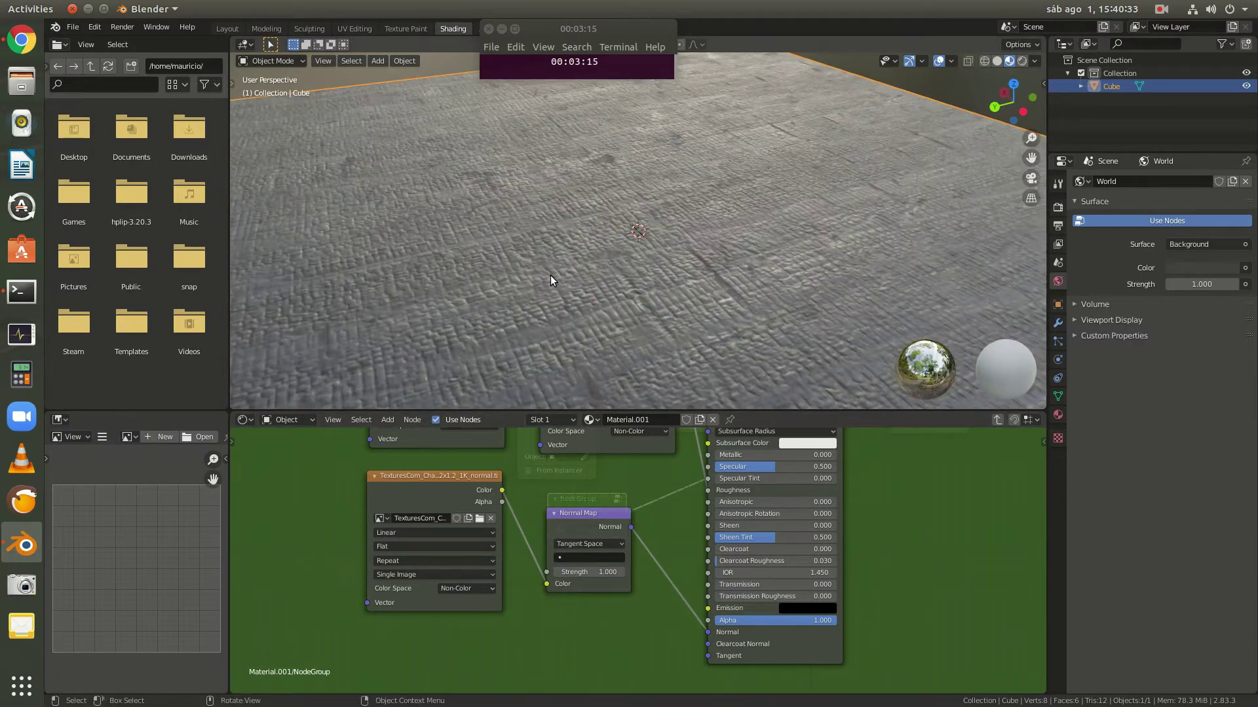
pyautogui.scroll(-6, 550, 275)
pyautogui.moveTo(580, 276); pyautogui.dragTo(579, 308, button='middle')
pyautogui.scroll(4, 549, 322)
pyautogui.scroll(-3, 631, 328)
# - Leave the node group and return to the slab material's main node tree
pyautogui.scroll(-4, 819, 538)
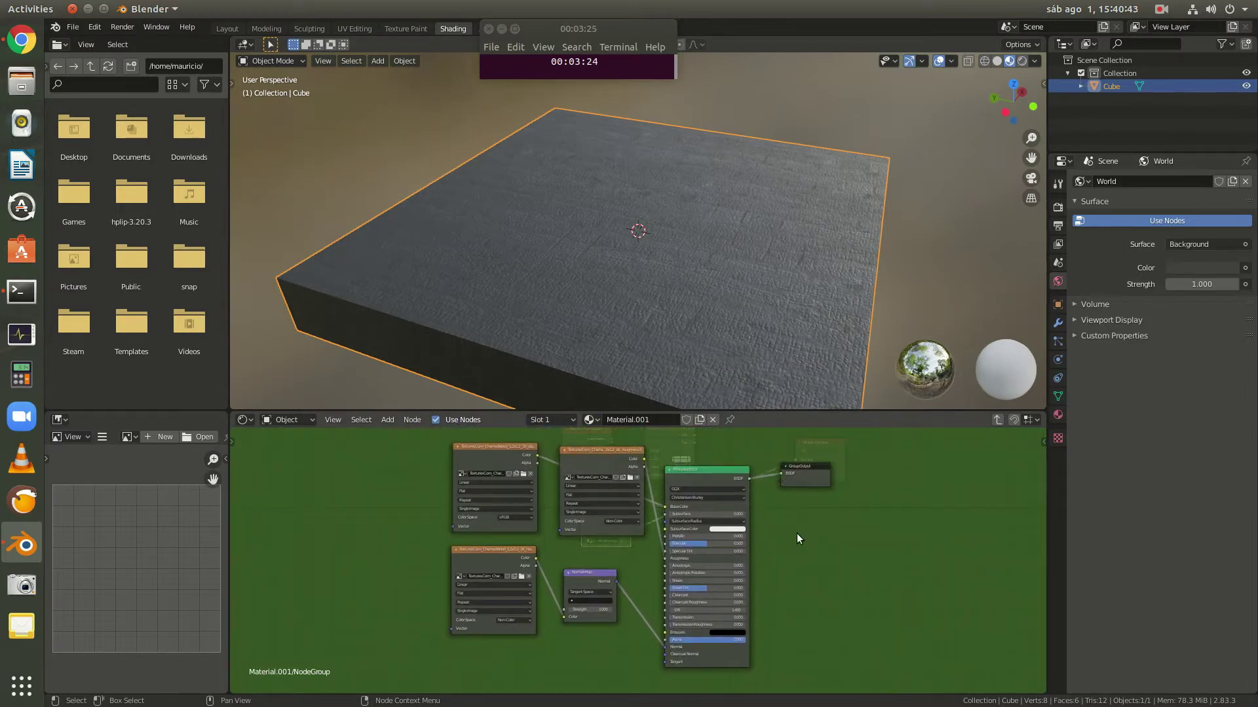
pyautogui.press('Tab')
pyautogui.press('Tab')
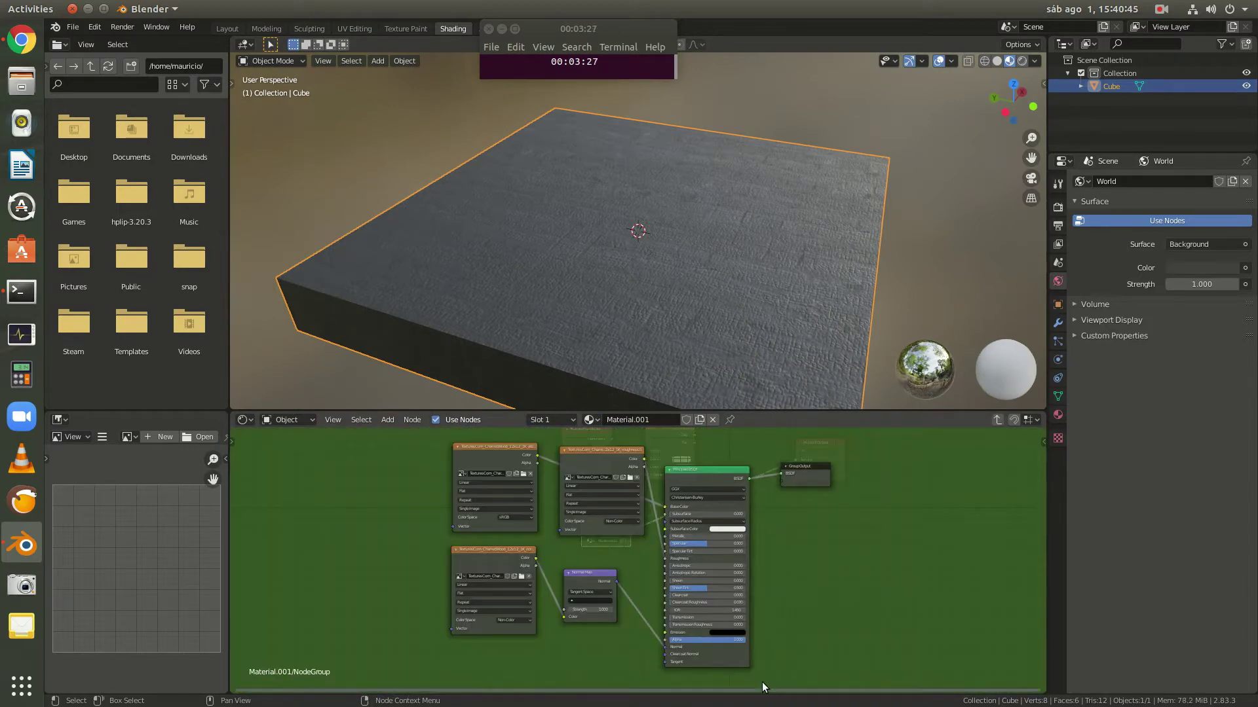
pyautogui.moveTo(758, 674); pyautogui.dragTo(418, 431)
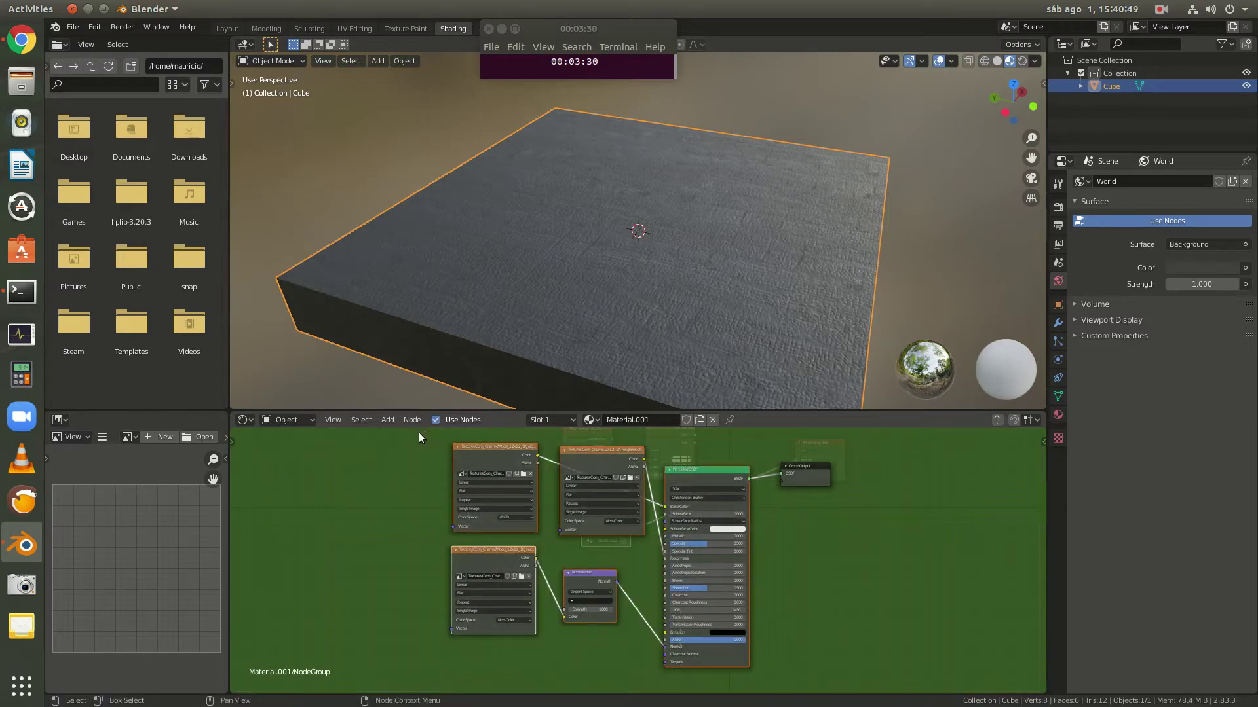
pyautogui.press('Tab')
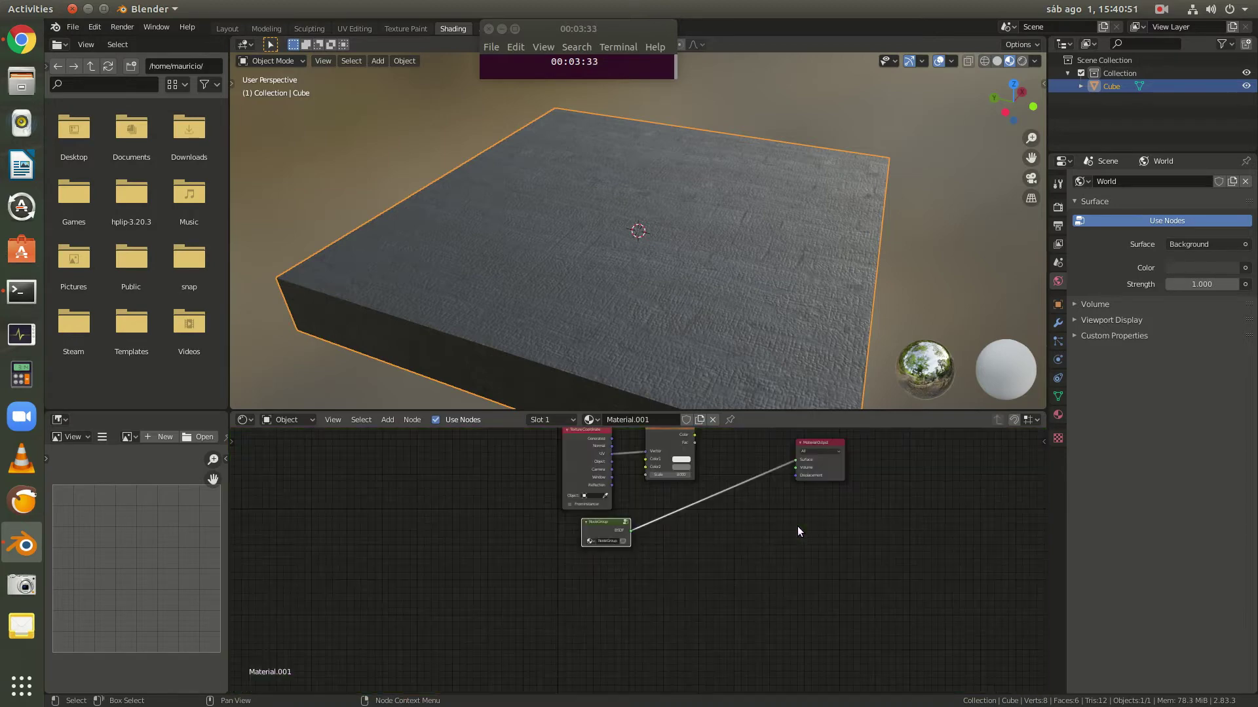
# - Rename the charred wood node group as Char
pyautogui.click(740, 548)
pyautogui.scroll(4, 600, 540)
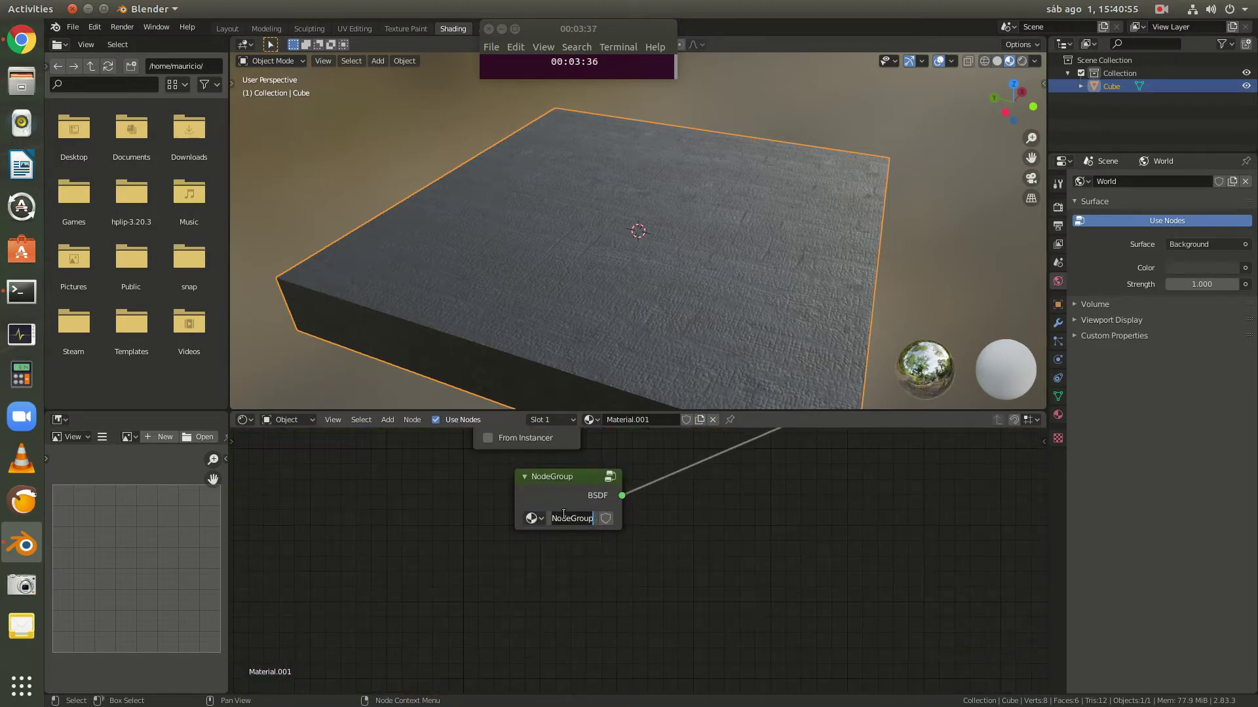
pyautogui.write('c')
pyautogui.press('Return')
pyautogui.scroll(-5, 639, 520)
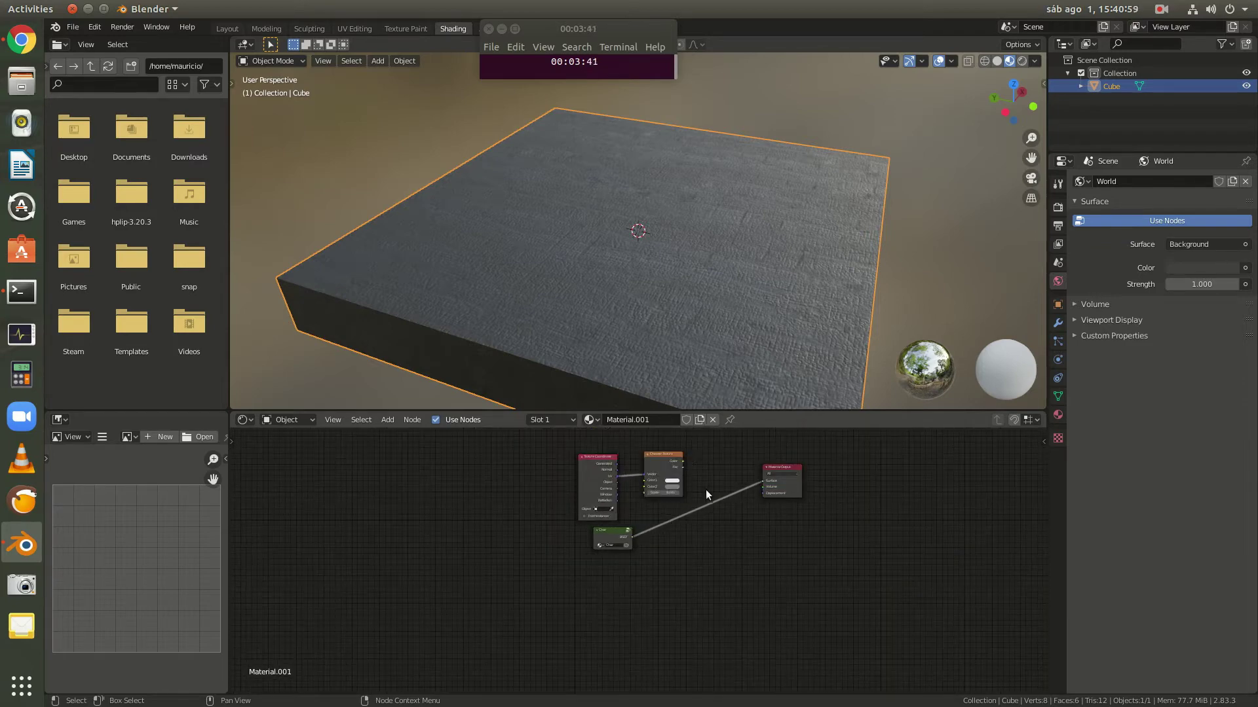
# - Move the coordinate, checker and Char nodes apart, and paste the copied charred wood shader nodes as a new node group
pyautogui.moveTo(704, 503); pyautogui.dragTo(513, 440)
pyautogui.moveTo(593, 484); pyautogui.dragTo(517, 511)
pyautogui.moveTo(627, 535); pyautogui.dragTo(651, 448)
pyautogui.hotkey('ctrl', 'v')
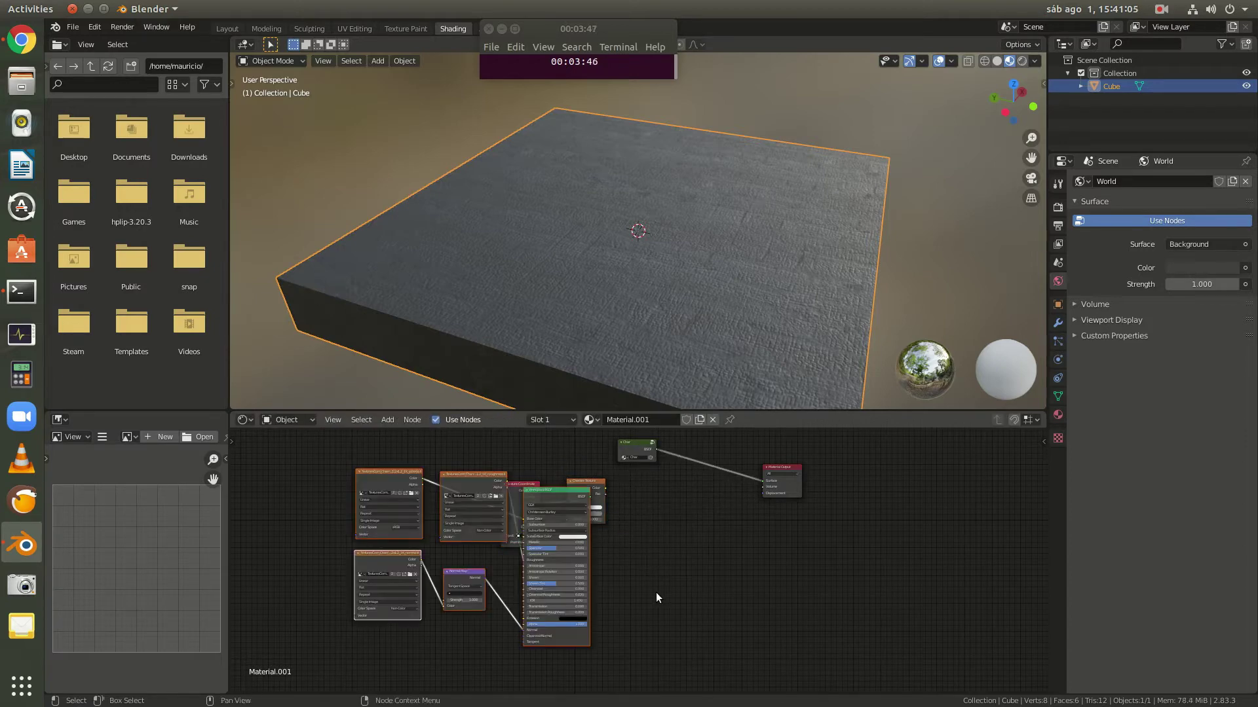
pyautogui.hotkey('ctrl', 'g')
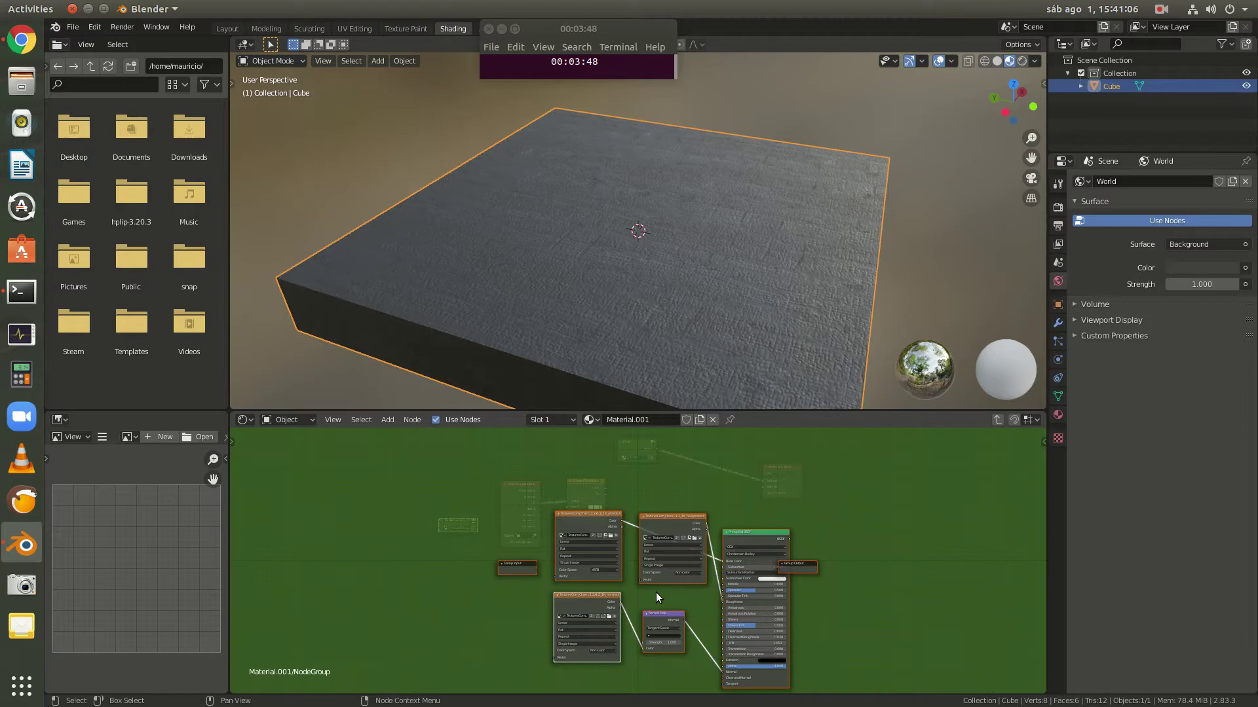
# - Move the new group's Group Output beyond the Principled BSDF and link the BSDF output to it
pyautogui.click(809, 571)
pyautogui.press('g')
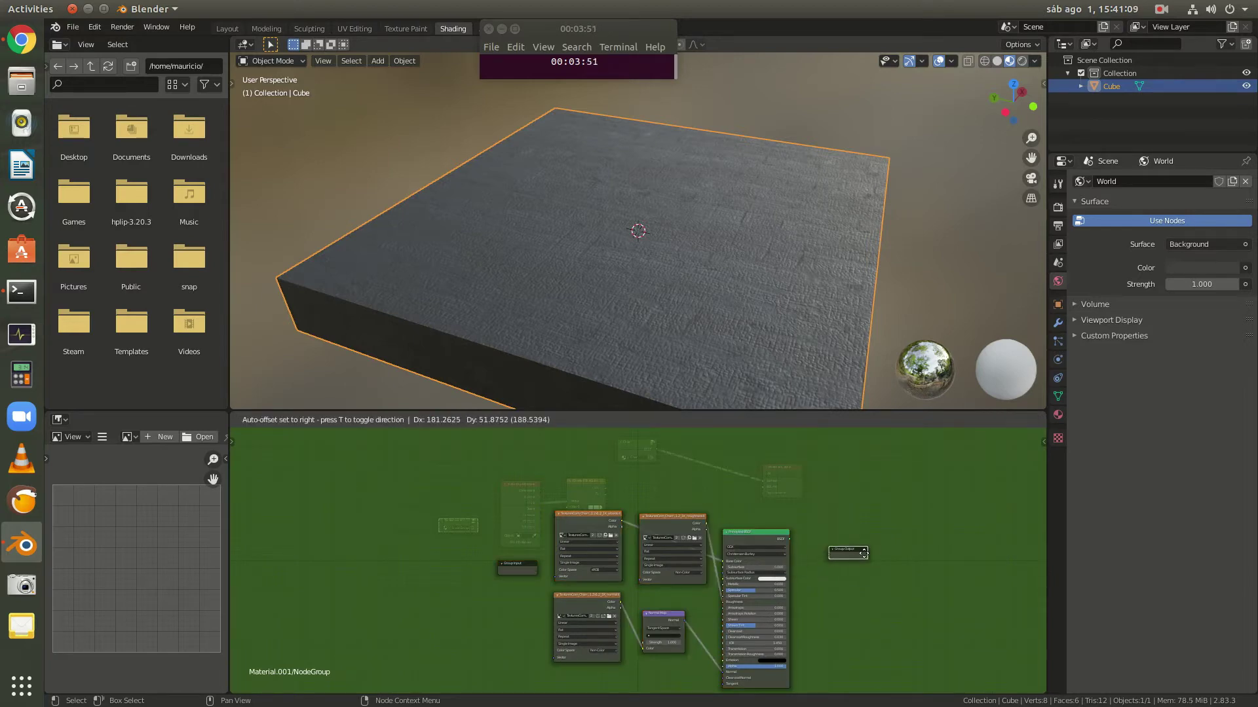
pyautogui.click(788, 540)
pyautogui.moveTo(790, 539); pyautogui.dragTo(836, 553)
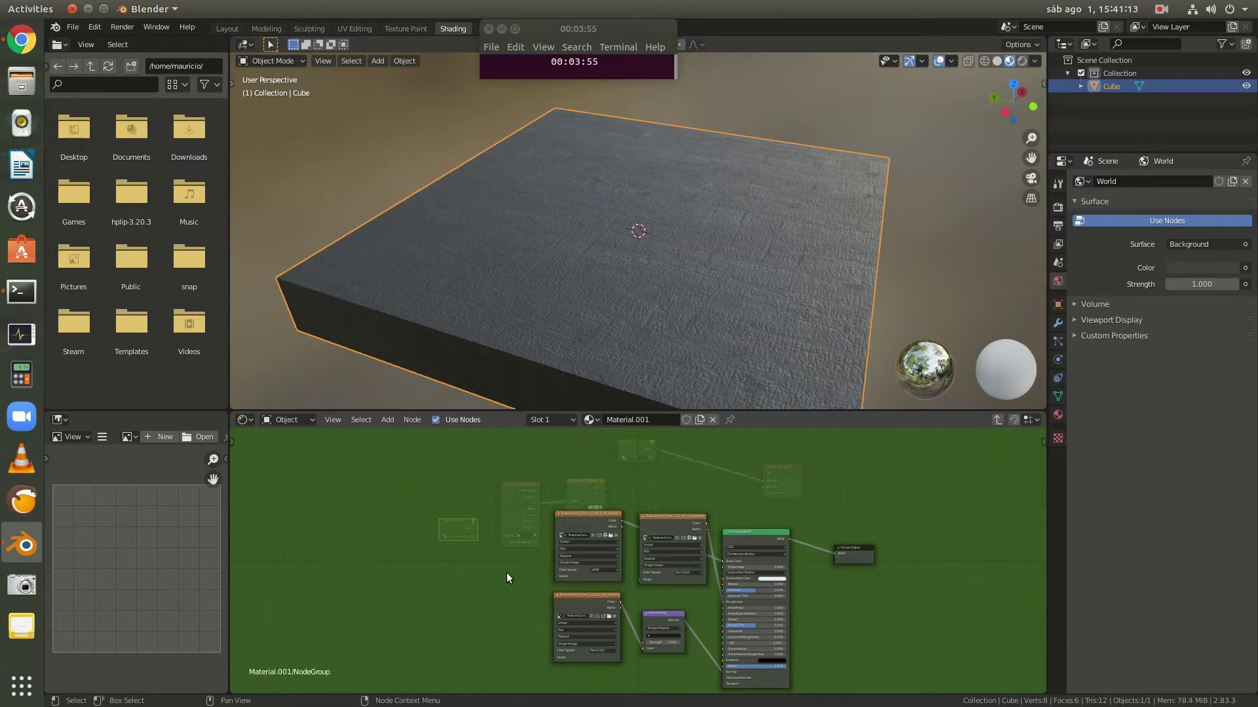
# - Back in the main node tree, rename the new group as Cotton and connect its BSDF output to the Material Output Surface
pyautogui.press('Tab')
pyautogui.press('g')
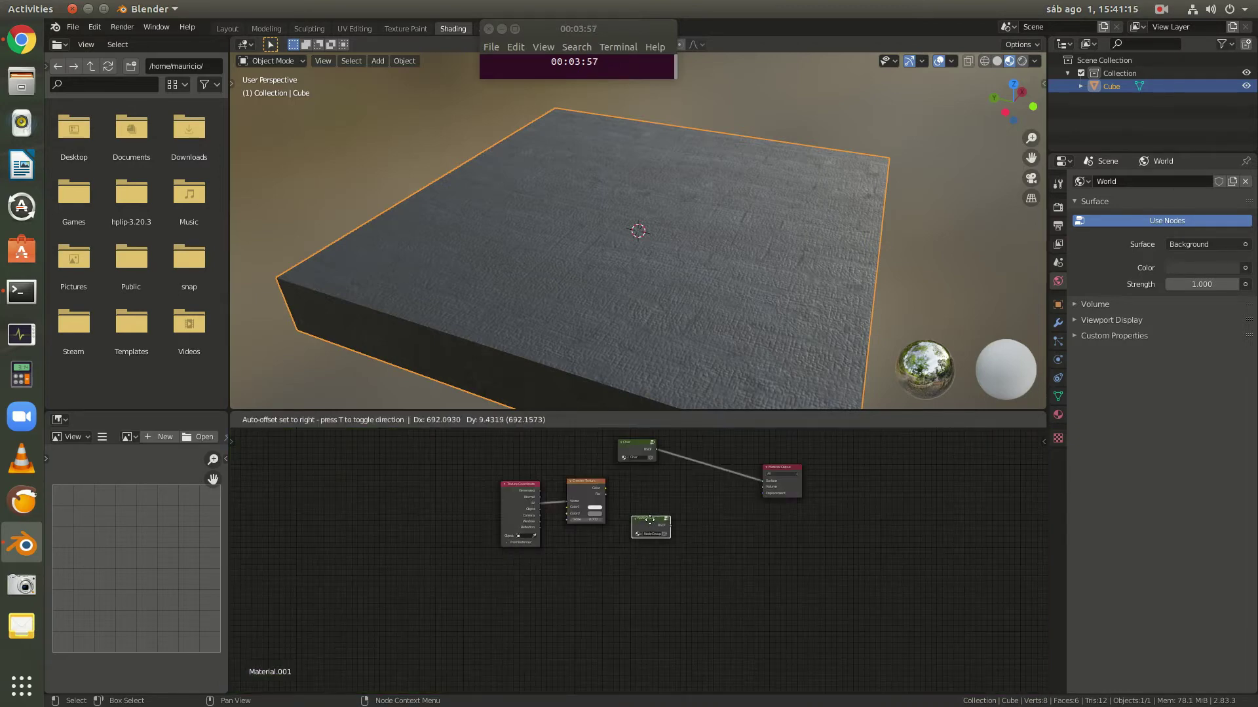
pyautogui.click(653, 528)
pyautogui.scroll(3, 653, 528)
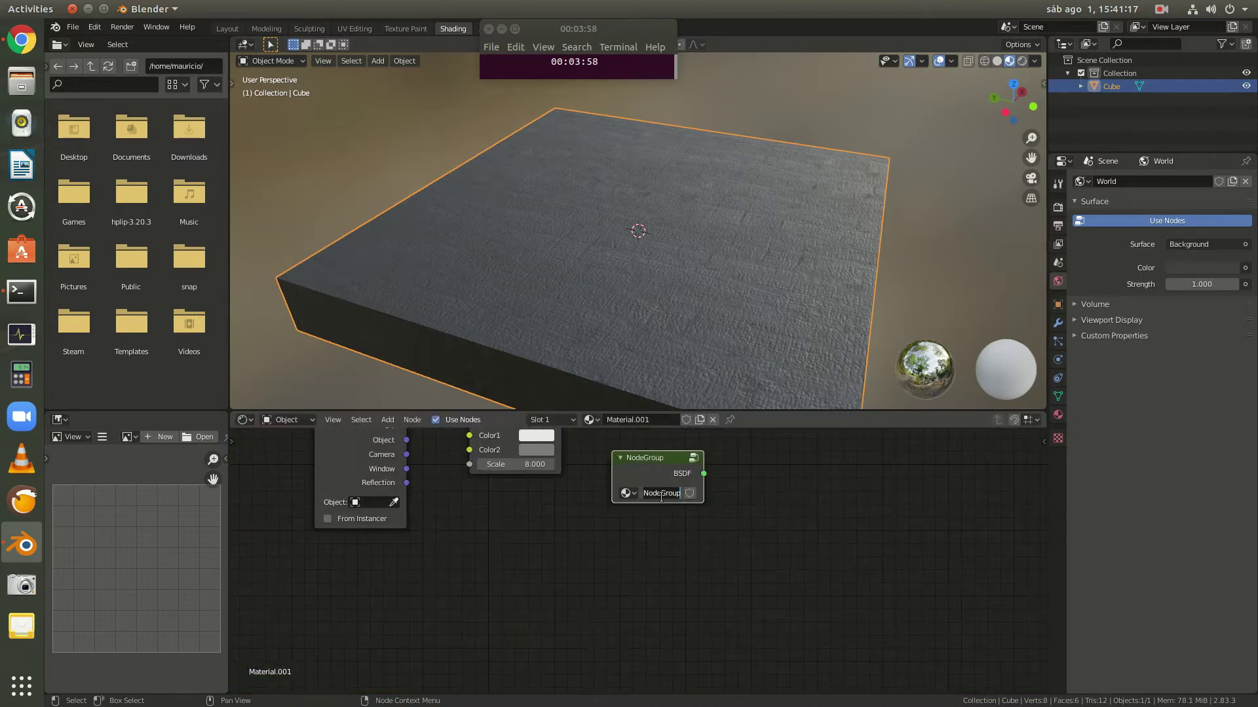
pyautogui.write('Cotton')
pyautogui.press('Return')
pyautogui.scroll(-4, 702, 458)
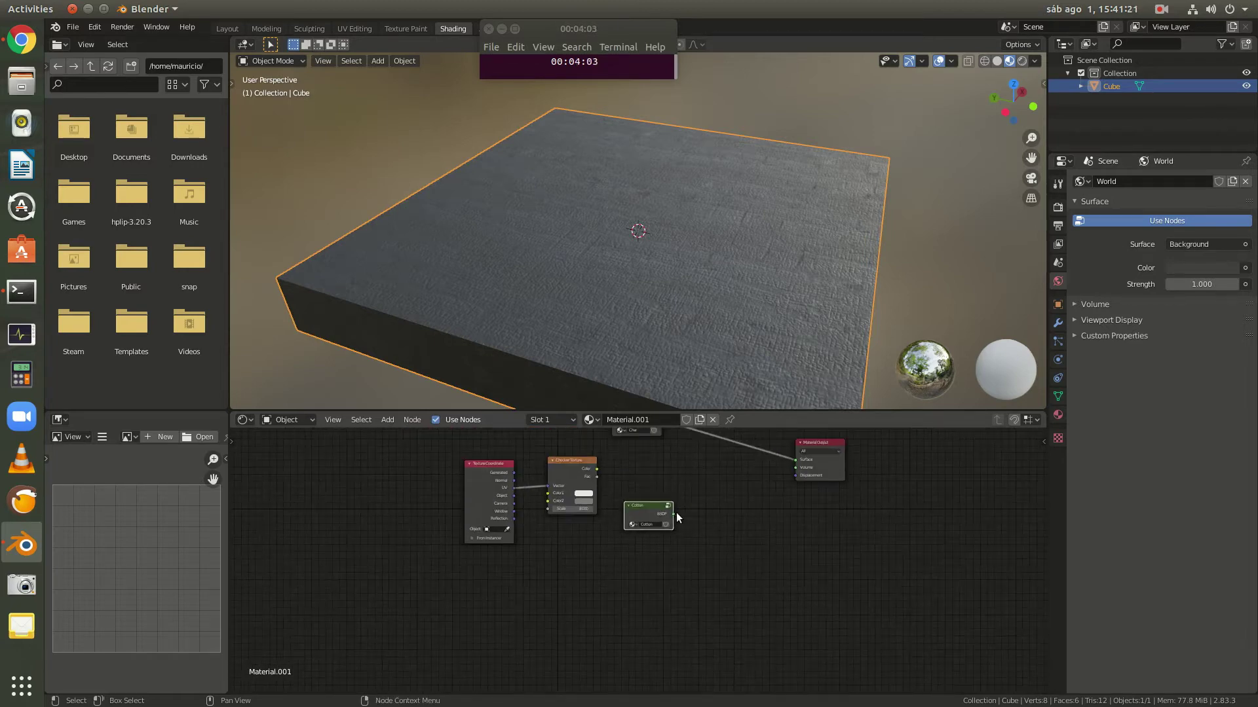
pyautogui.moveTo(673, 514); pyautogui.dragTo(795, 459)
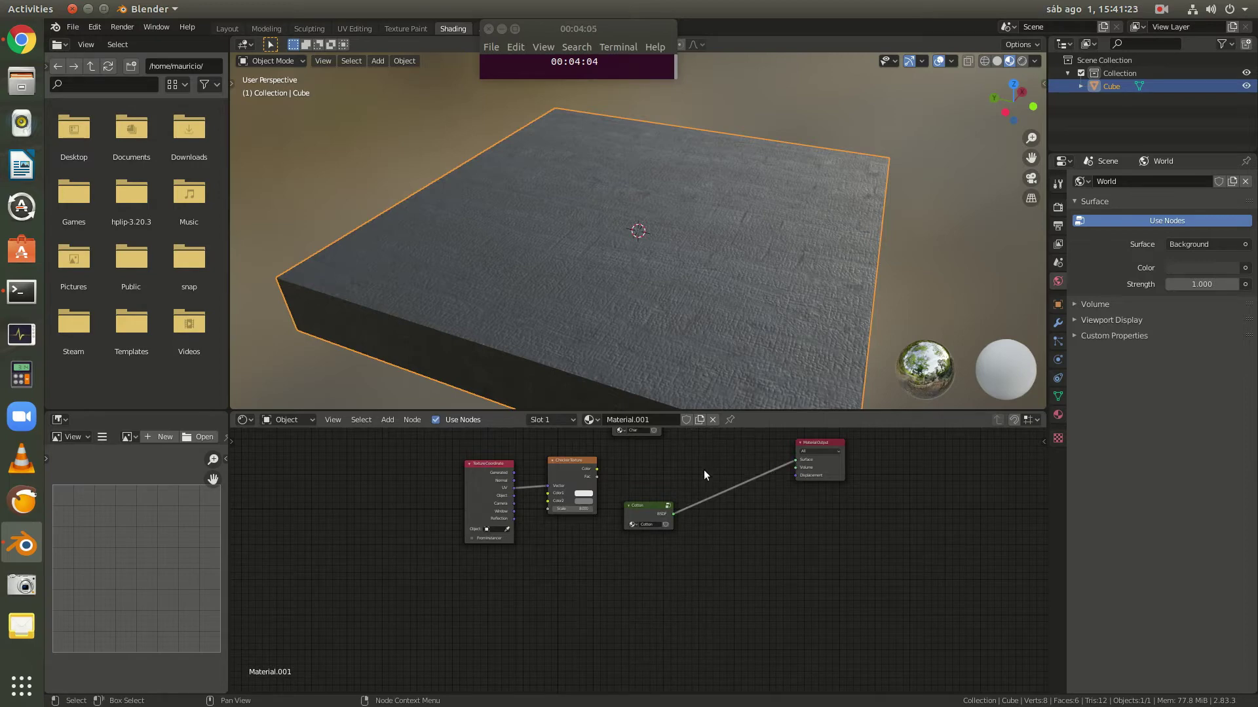
# - Inside the Cotton group, replace the albedo image with TexturesCom_Fabric_Cotton_1K_albedo.tif from the Cotton_txtr folder
pyautogui.press('Tab')
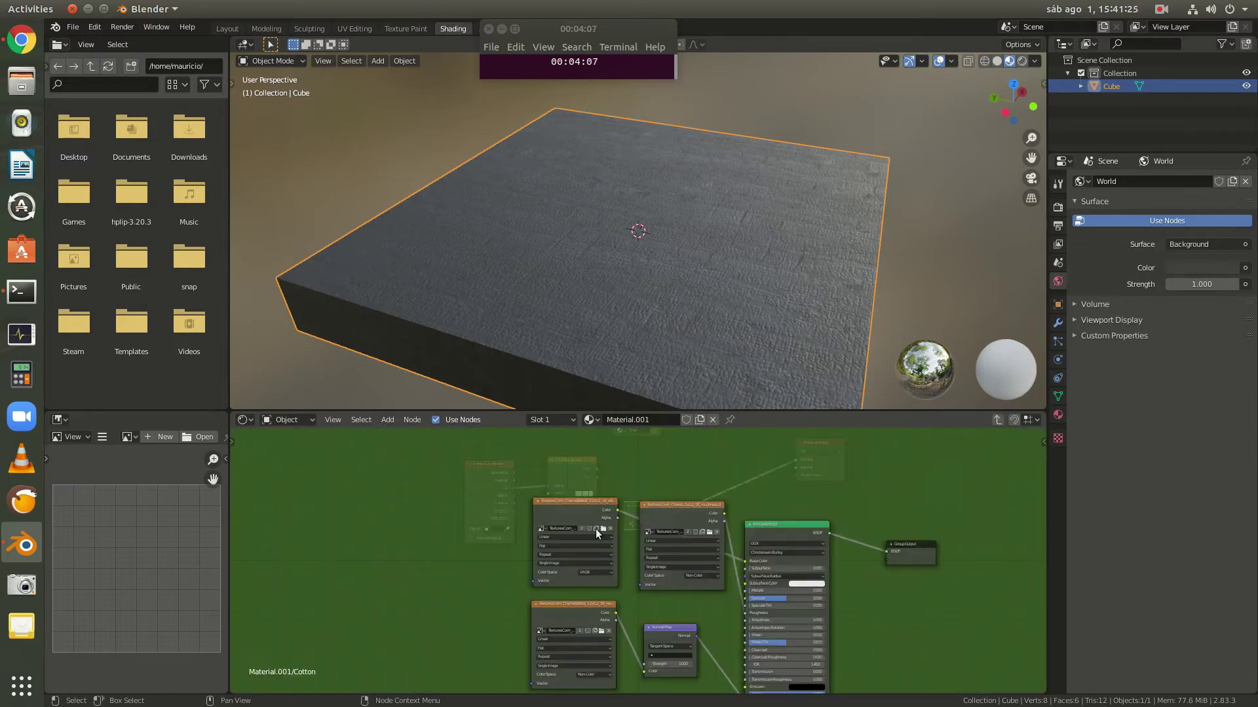
pyautogui.scroll(4, 596, 528)
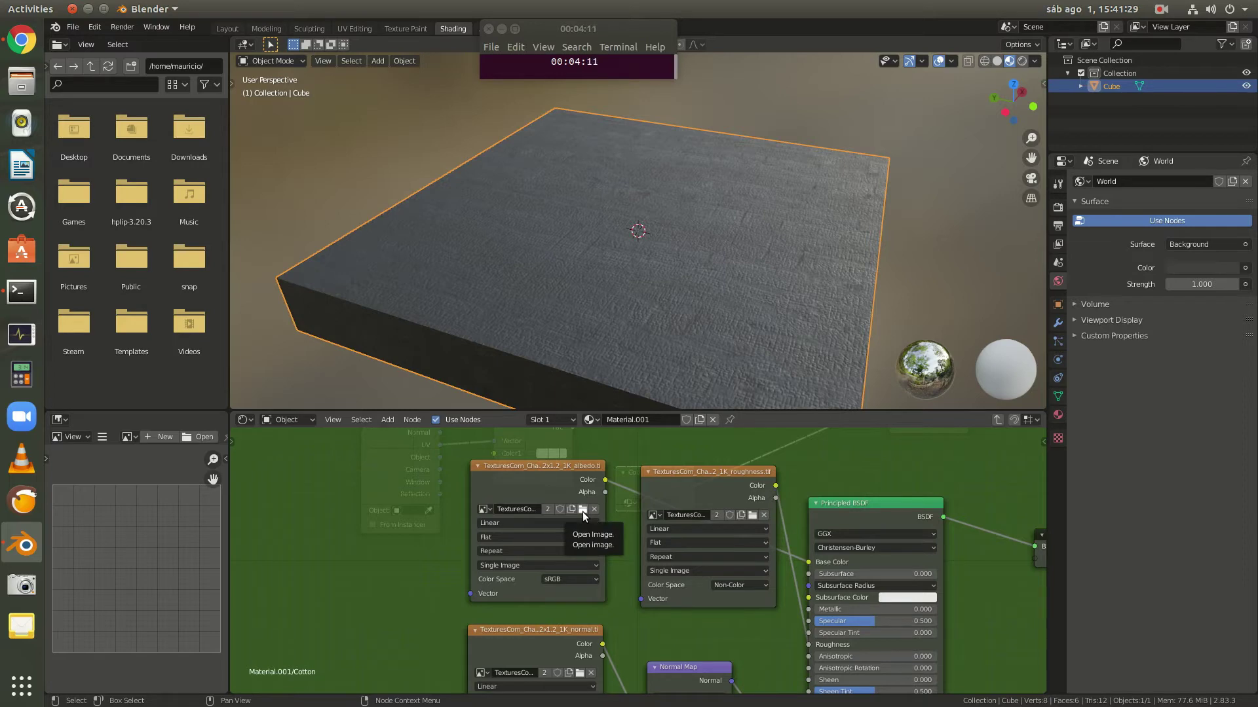
pyautogui.click(583, 513)
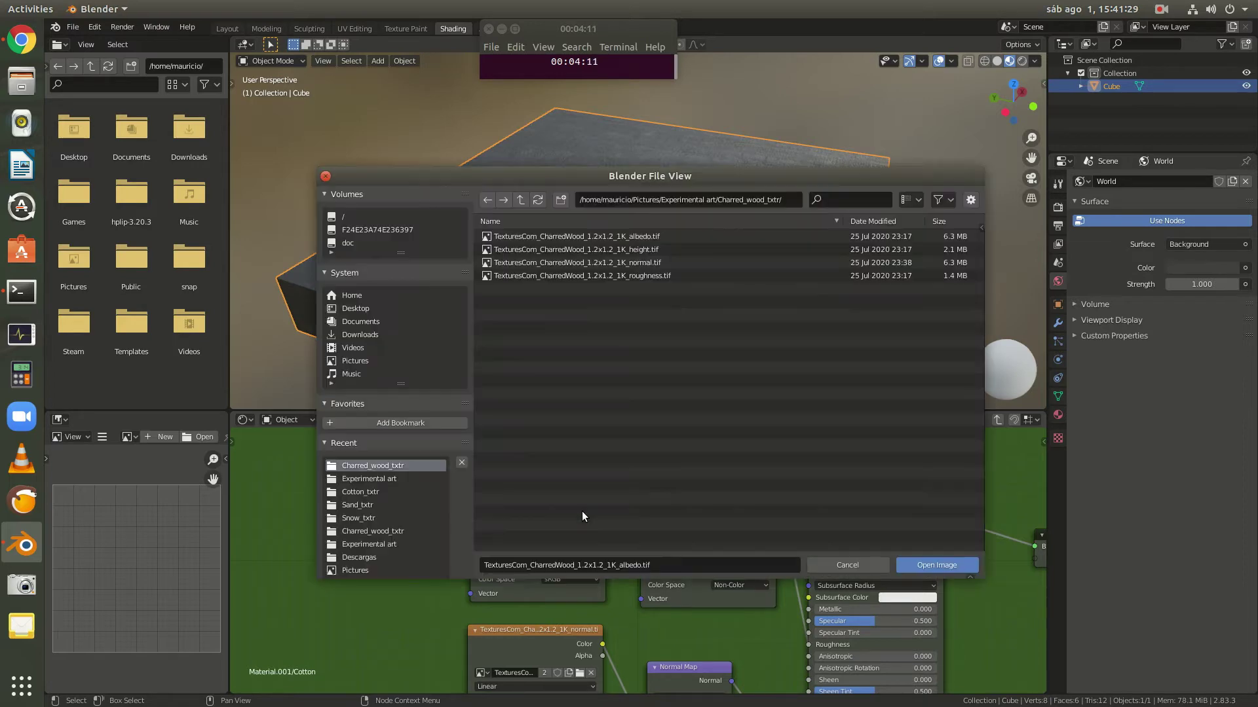
pyautogui.click(377, 490)
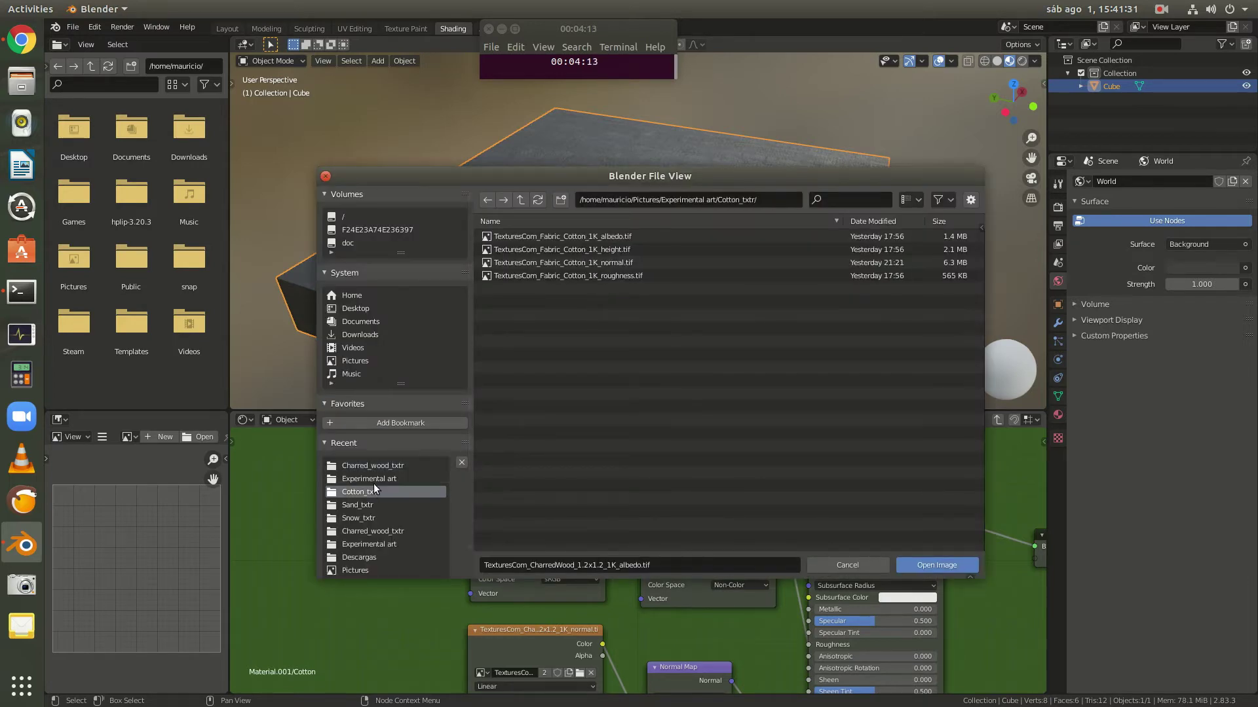
pyautogui.doubleClick(571, 238)
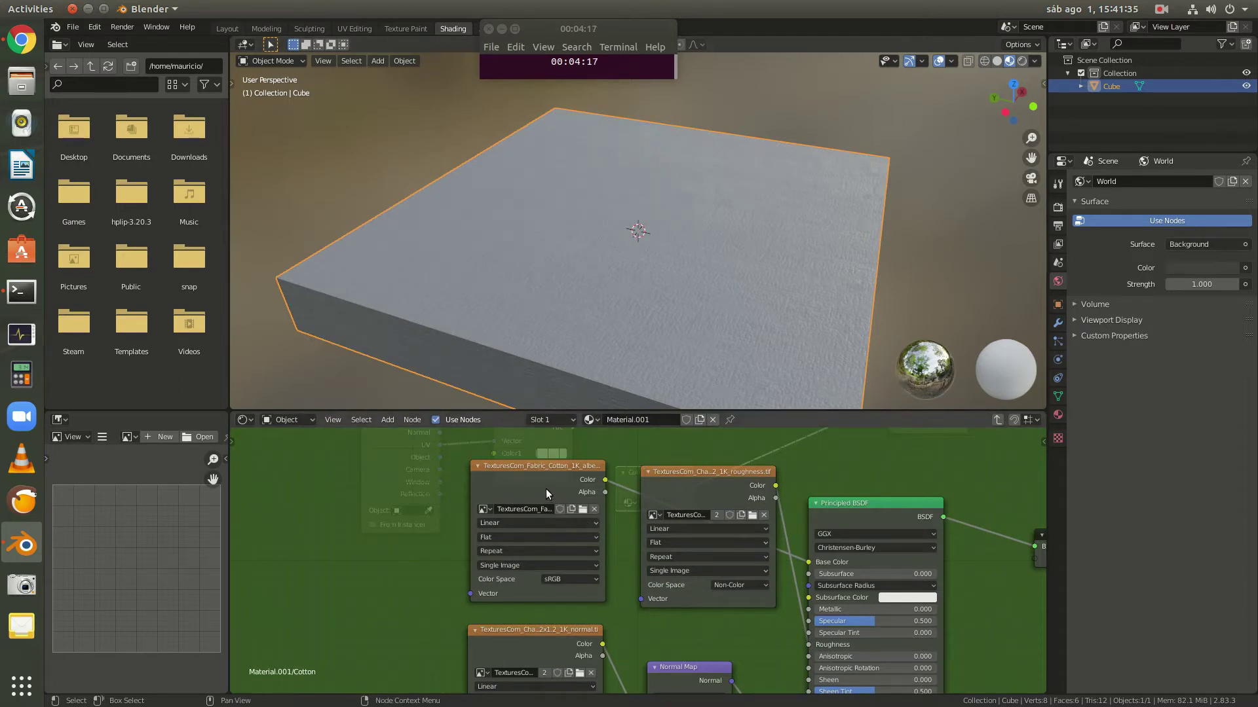
# - Replace the roughness image with TexturesCom_Fabric_Cotton_1K_roughness.tif and set its color space to Non-Color
pyautogui.click(753, 516)
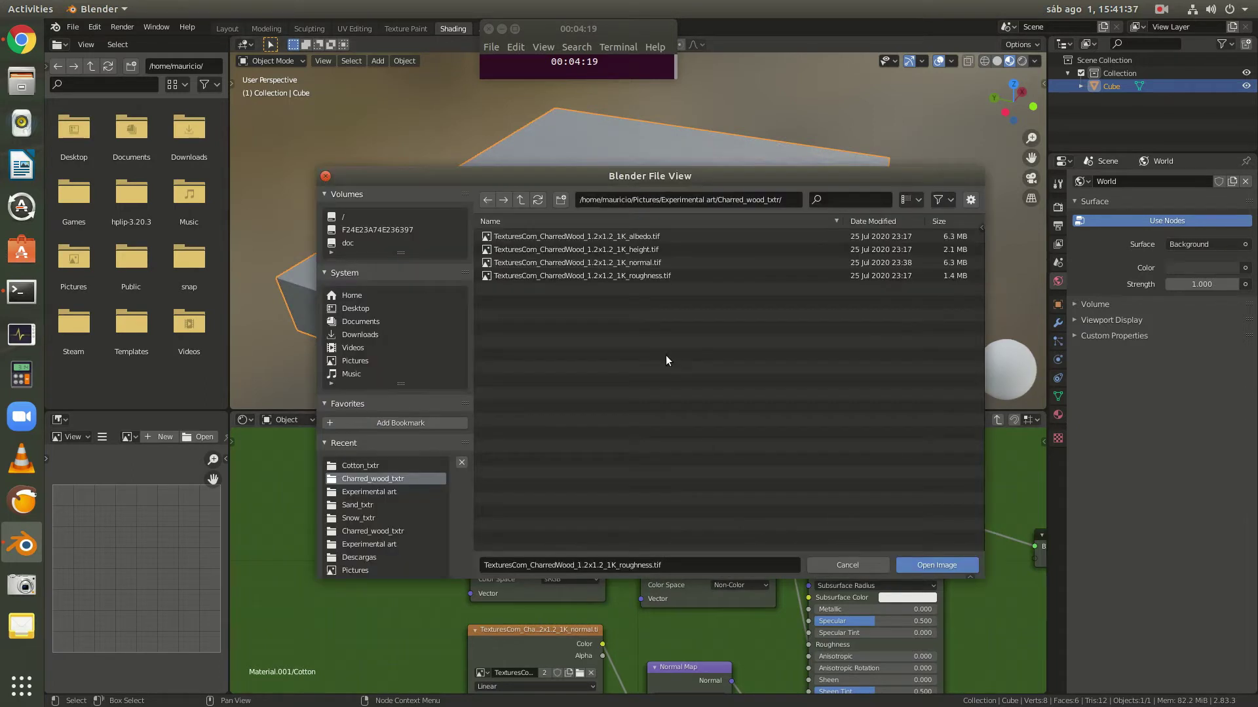
pyautogui.click(372, 465)
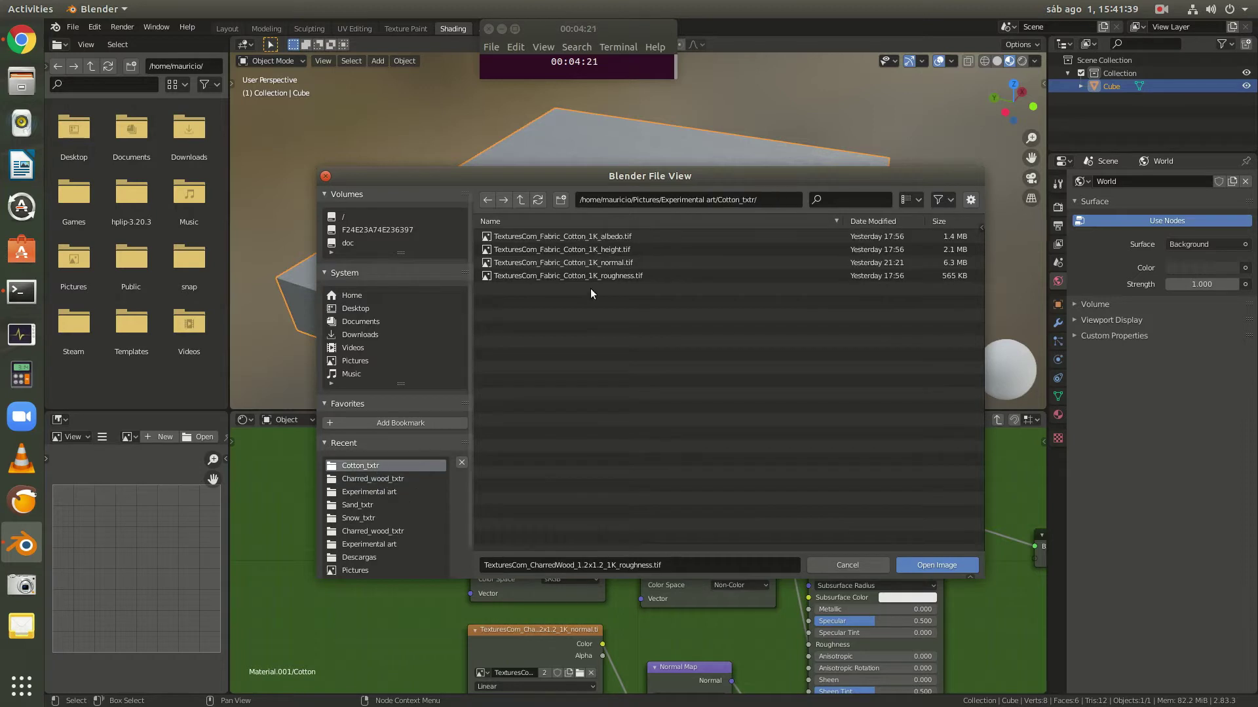
pyautogui.doubleClick(630, 276)
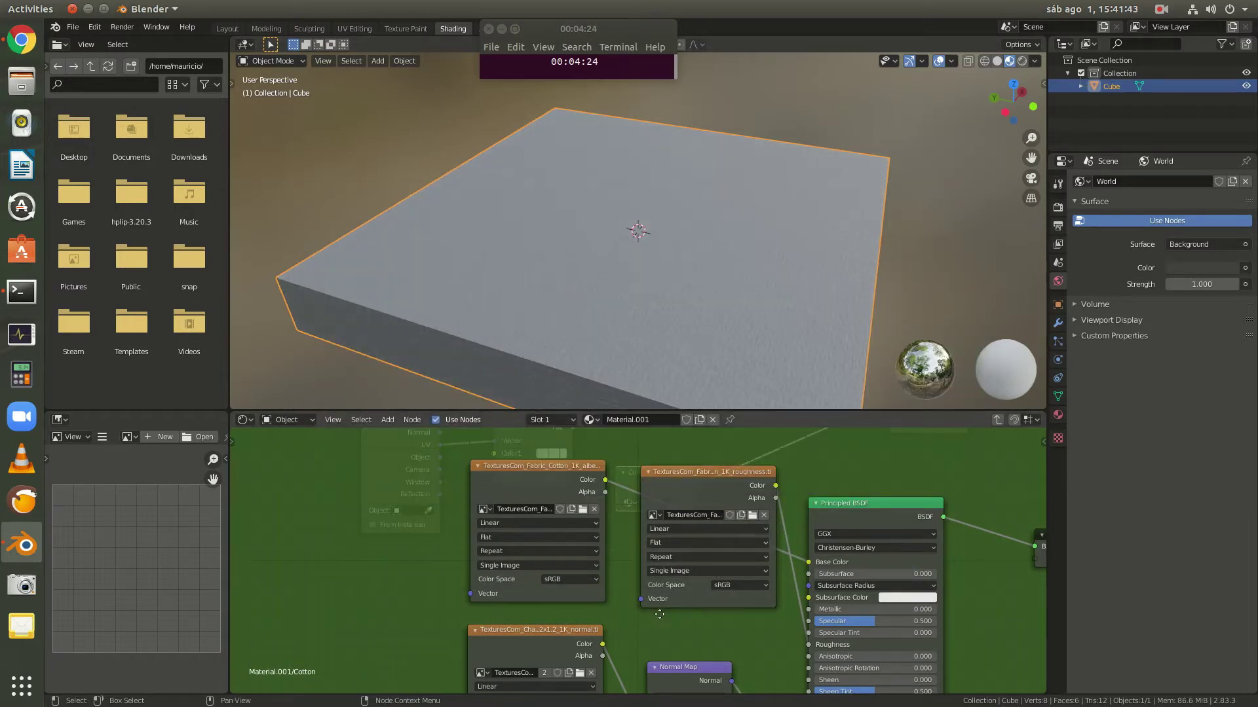
pyautogui.moveTo(660, 614); pyautogui.dragTo(662, 556, button='middle')
pyautogui.click(747, 530)
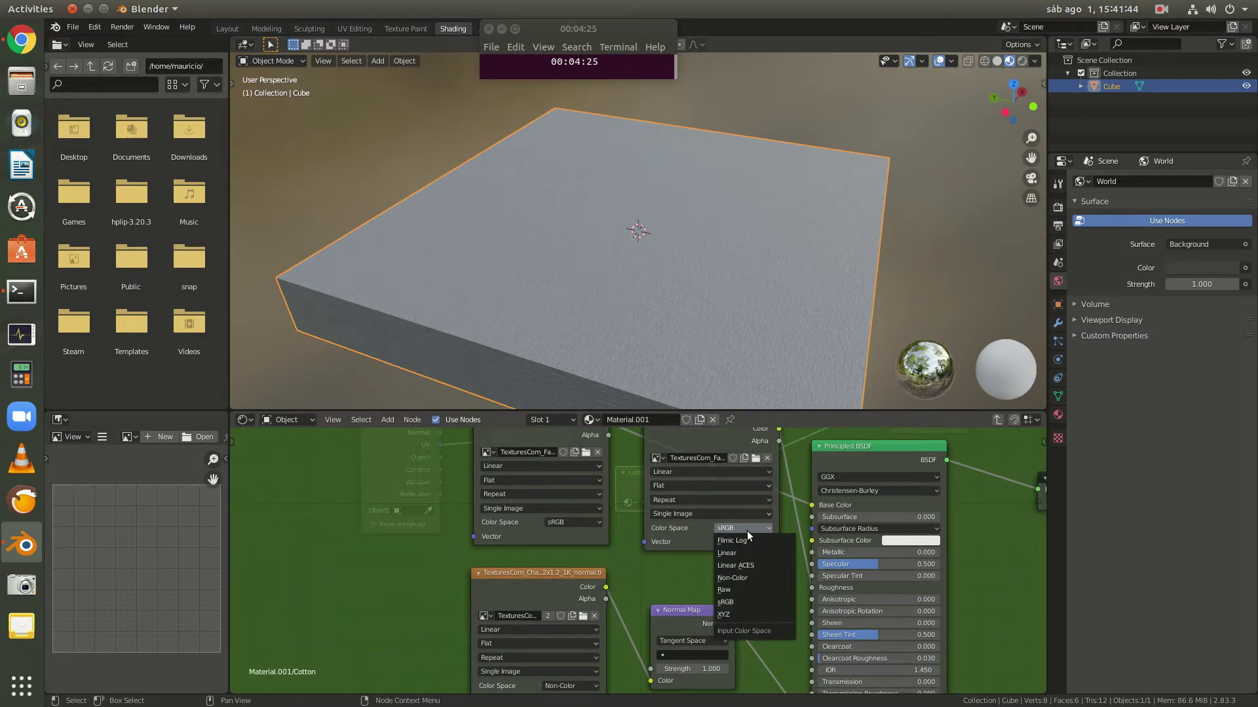
pyautogui.click(737, 575)
# - Replace the normal image with TexturesCom_Fabric_Cotton_1K_normal.tif and set its color space to Non-Color
pyautogui.moveTo(594, 584); pyautogui.dragTo(604, 556, button='middle')
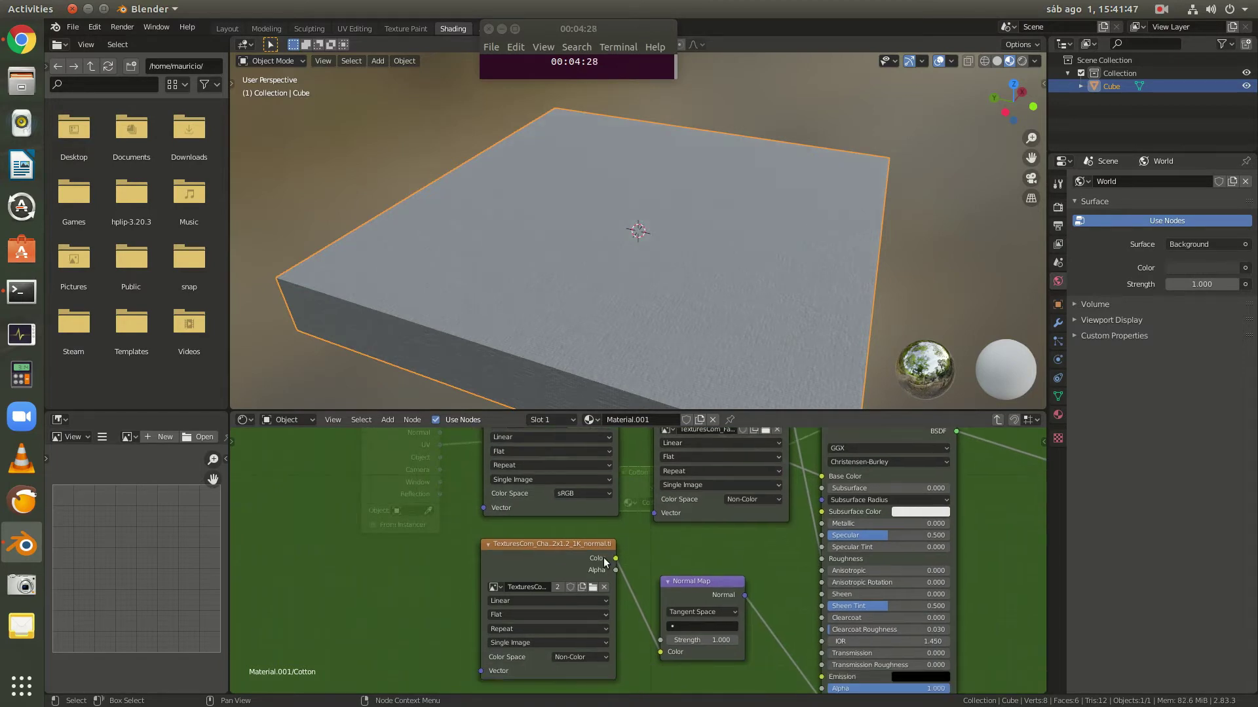
pyautogui.click(592, 587)
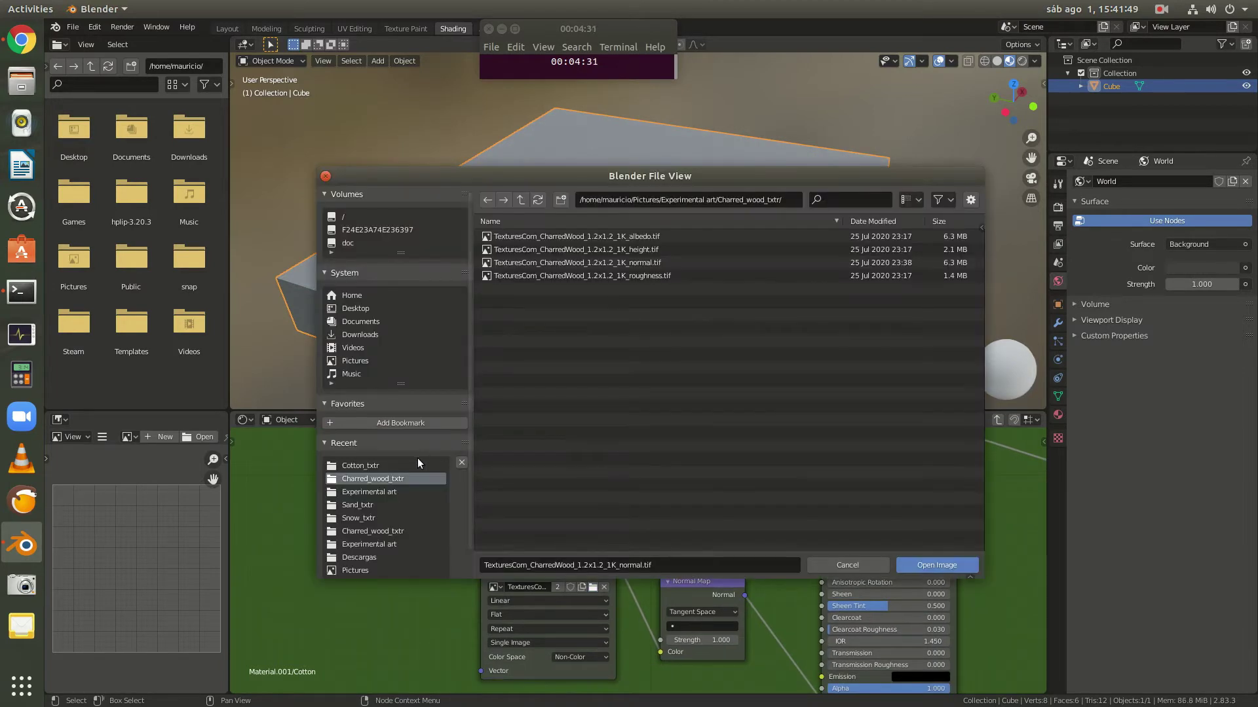
pyautogui.click(418, 461)
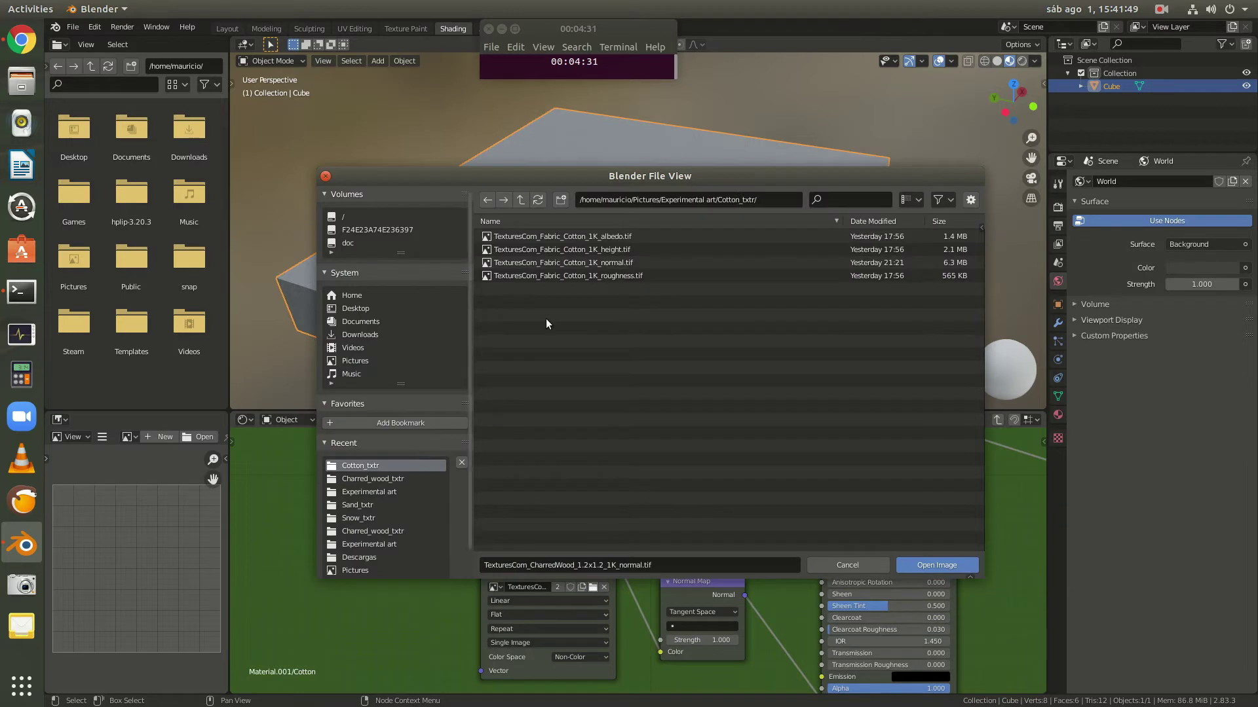
pyautogui.doubleClick(581, 262)
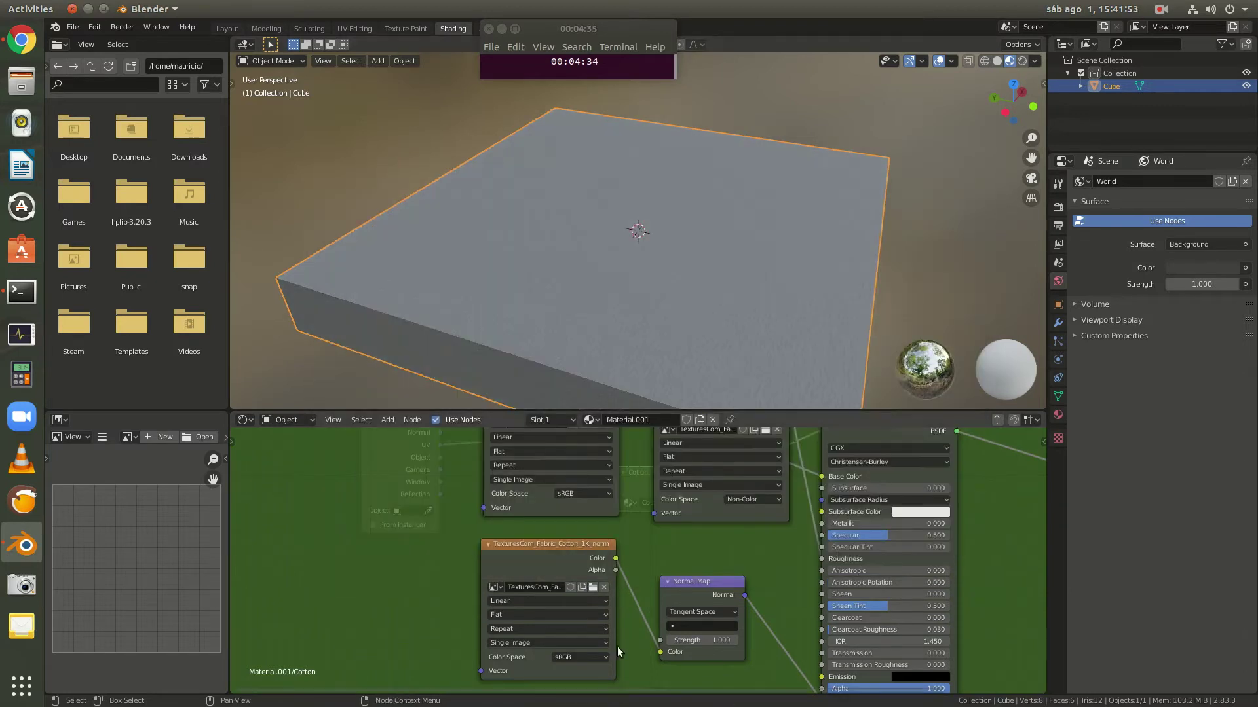
pyautogui.moveTo(695, 367); pyautogui.dragTo(553, 655, button='middle')
pyautogui.click(561, 659)
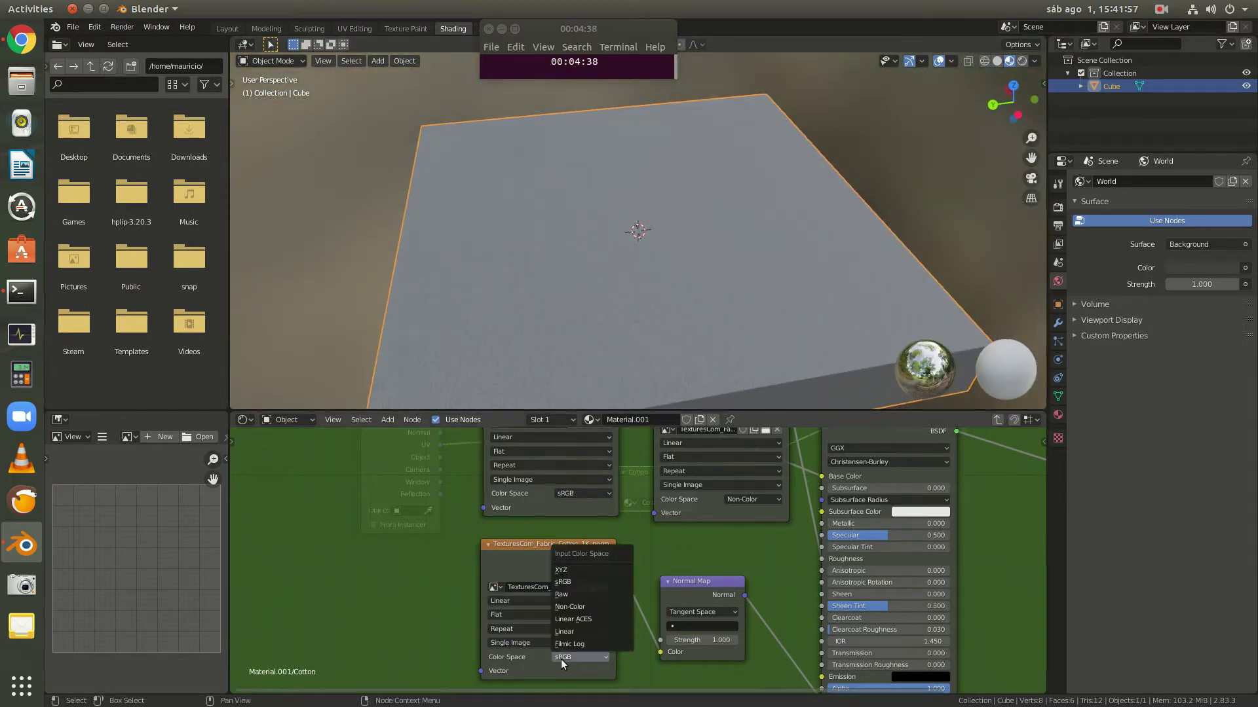
pyautogui.click(579, 605)
# - Set the Cotton group's Principled BSDF Specular to 1.000 and inspect the slab's fabric surface
pyautogui.moveTo(625, 360); pyautogui.dragTo(344, 266, button='middle')
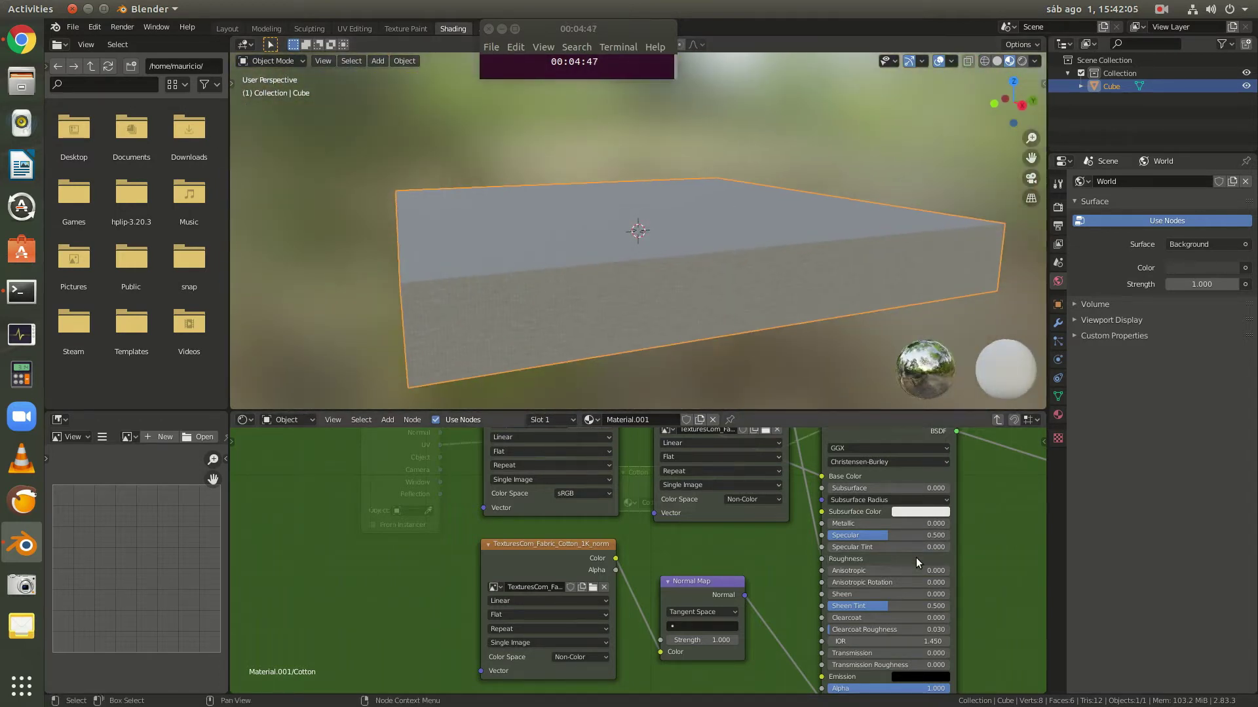
pyautogui.scroll(-1, 923, 540)
pyautogui.scroll(-1, 960, 549)
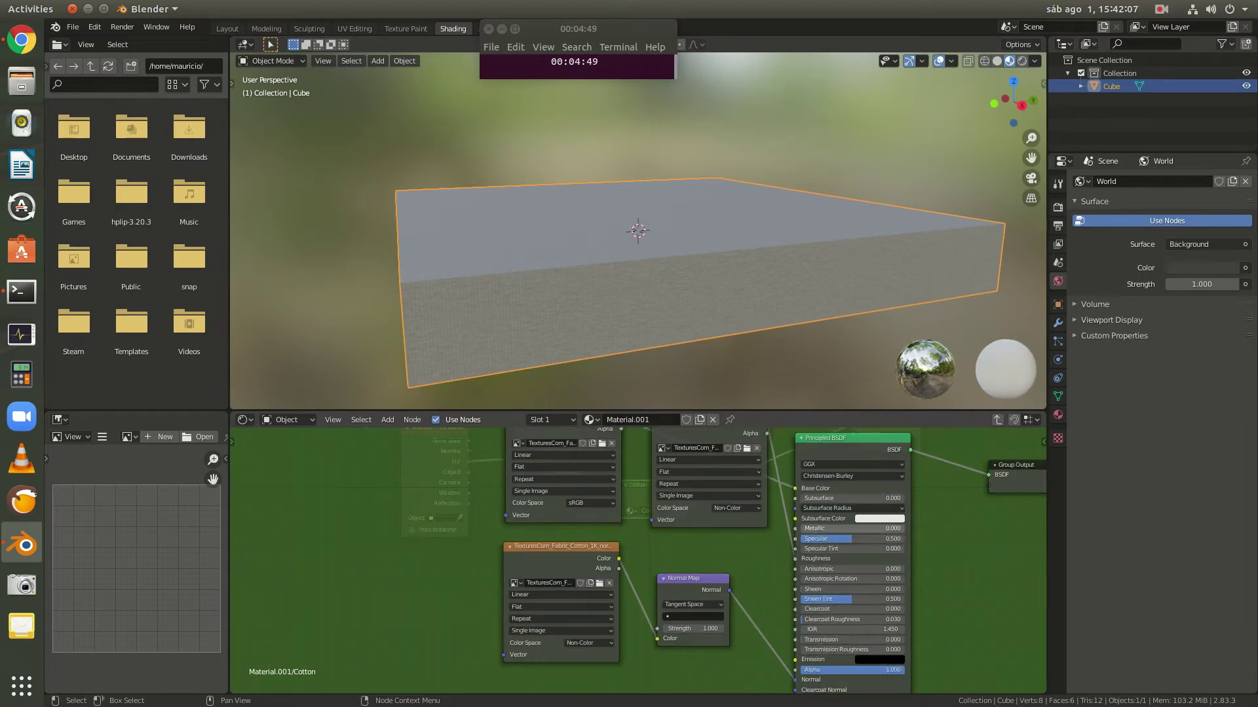
pyautogui.moveTo(834, 530)
pyautogui.mouseDown()
pyautogui.moveTo(873, 529)
pyautogui.moveTo(799, 527)
pyautogui.moveTo(855, 539)
pyautogui.mouseUp()
pyautogui.moveTo(688, 292); pyautogui.dragTo(733, 355, button='middle')
pyautogui.scroll(5, 786, 353)
pyautogui.scroll(-4, 753, 364)
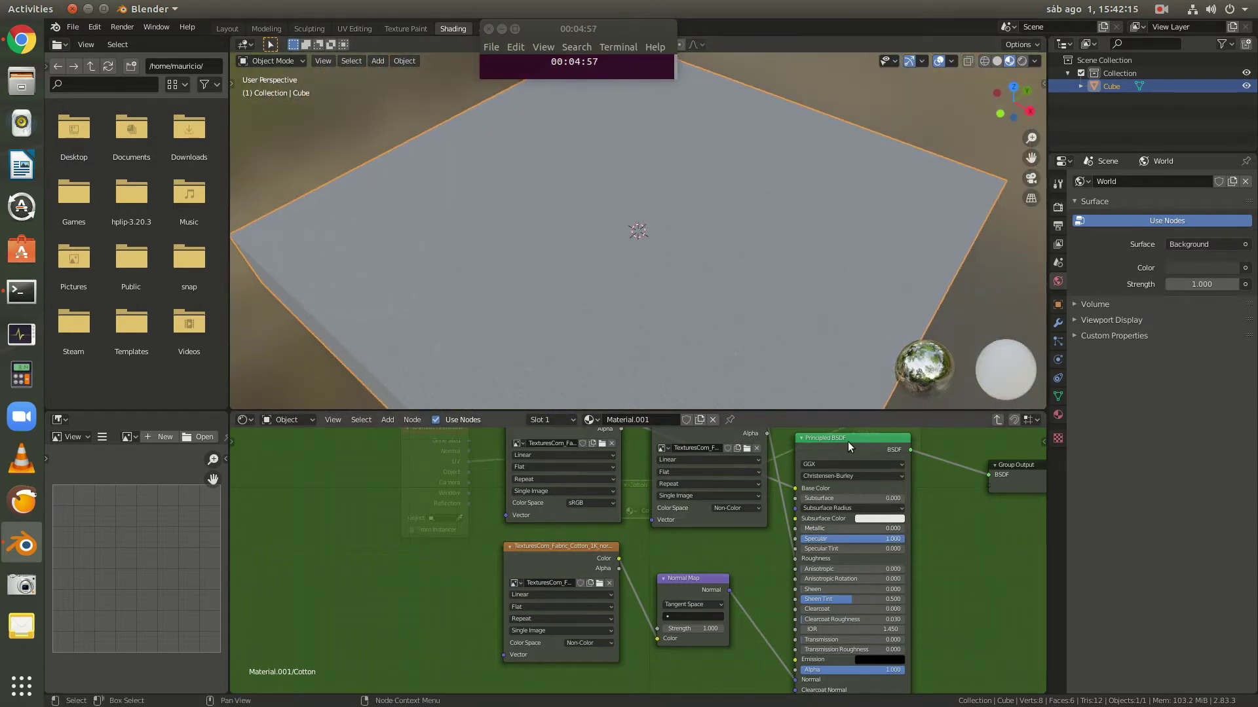
# - Shift the Principled BSDF farther from the texture nodes and return to the material's main node tree
pyautogui.moveTo(847, 438); pyautogui.dragTo(875, 426)
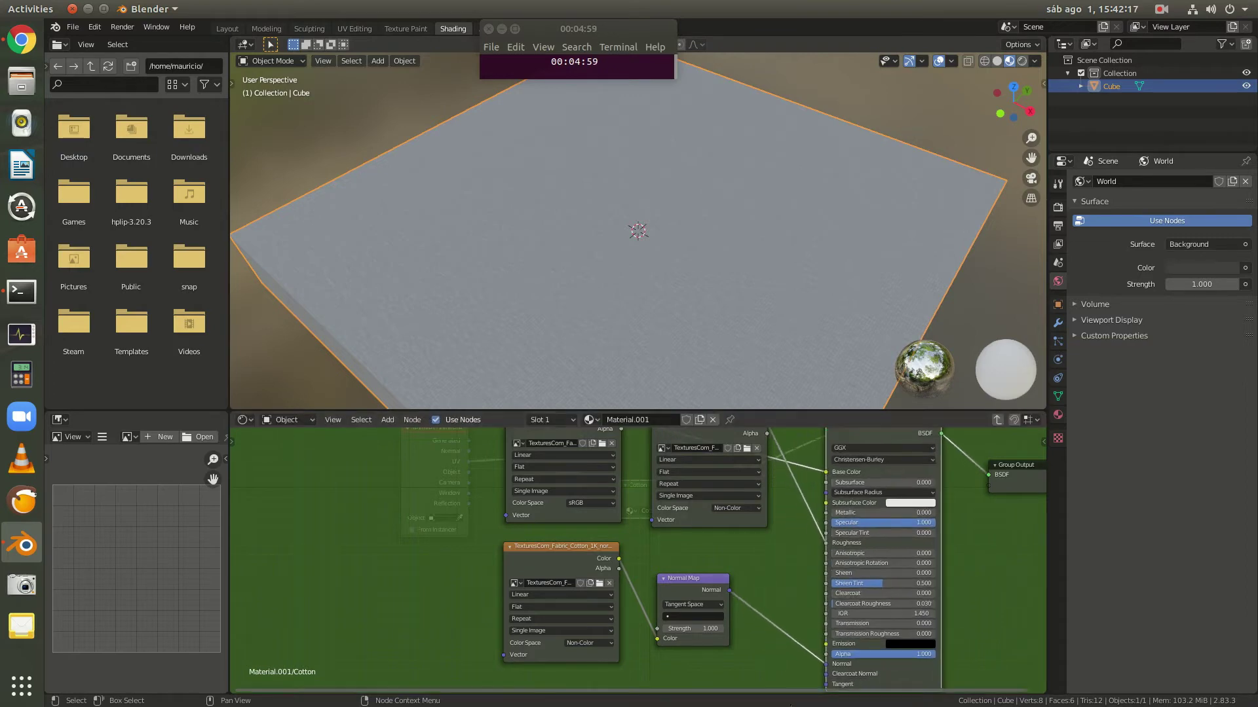
pyautogui.scroll(-1, 744, 635)
pyautogui.scroll(-2, 744, 634)
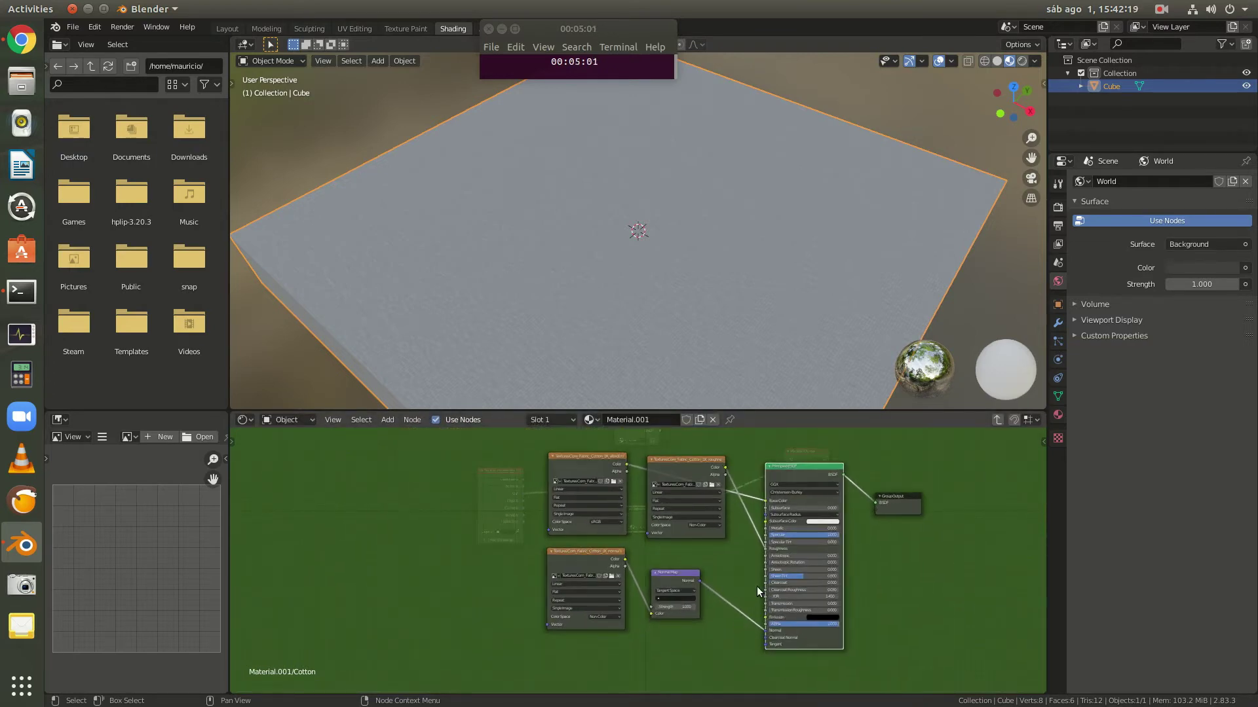
pyautogui.press('Tab')
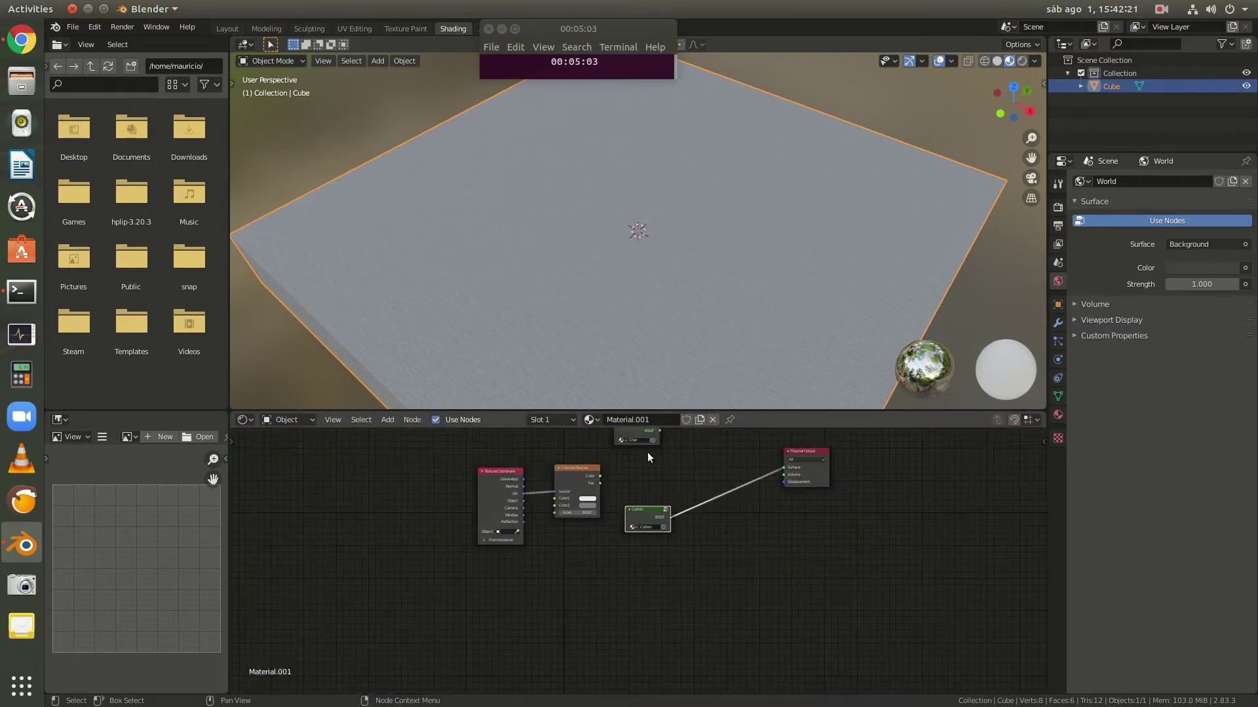
# - Move the Checker Texture node between the Char and Cotton group nodes
pyautogui.scroll(2, 689, 472)
pyautogui.moveTo(831, 540); pyautogui.dragTo(741, 608, button='middle')
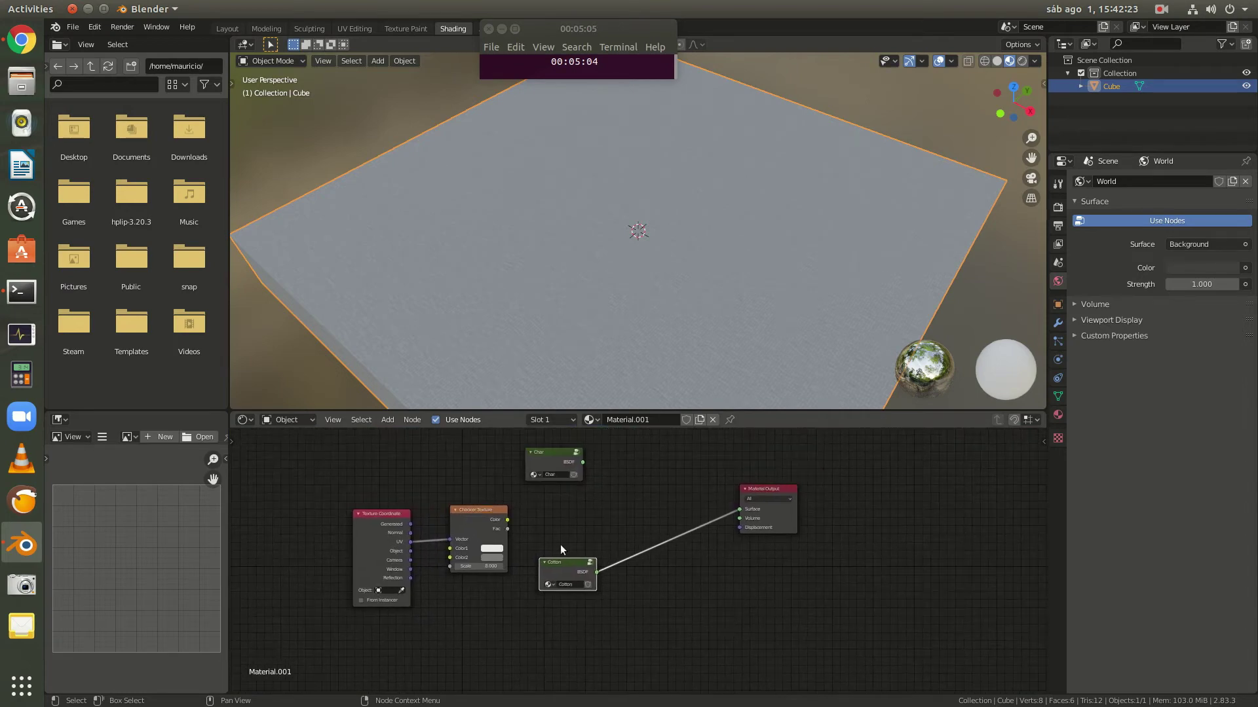
pyautogui.moveTo(493, 516); pyautogui.dragTo(584, 497)
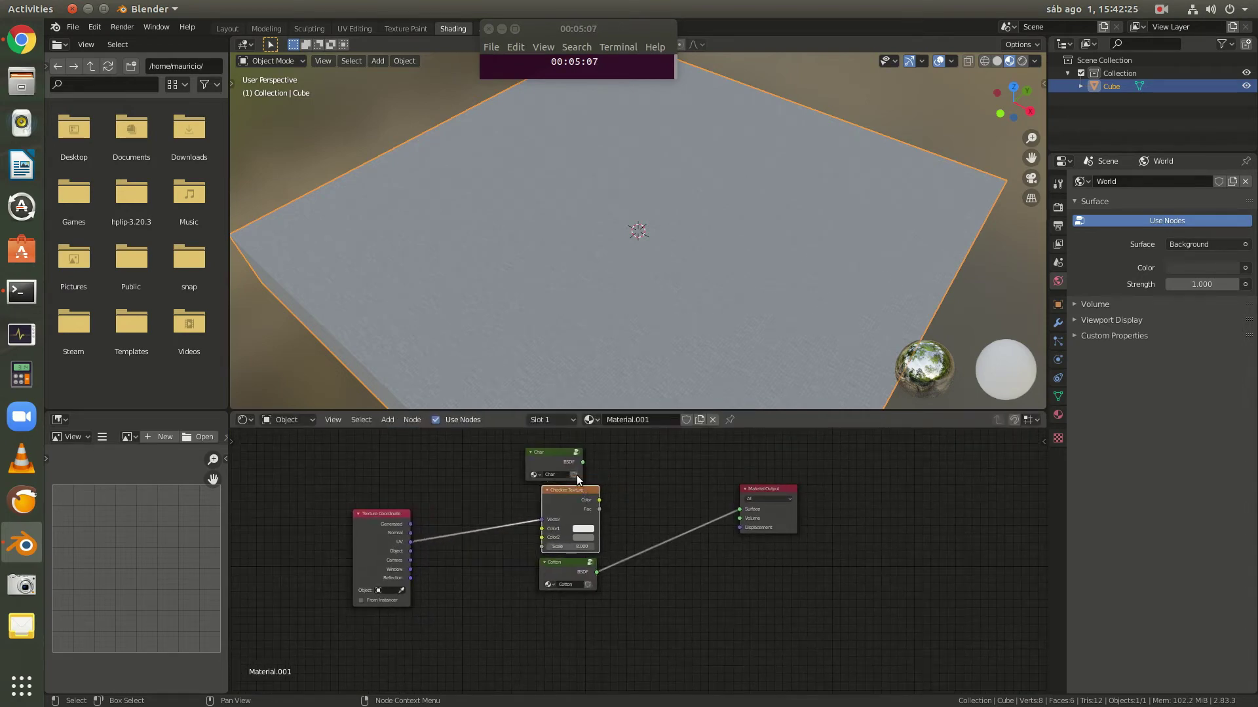
# - Insert a Mix Shader node on the link between the Cotton group and the Material Output
pyautogui.rightClick(683, 466)
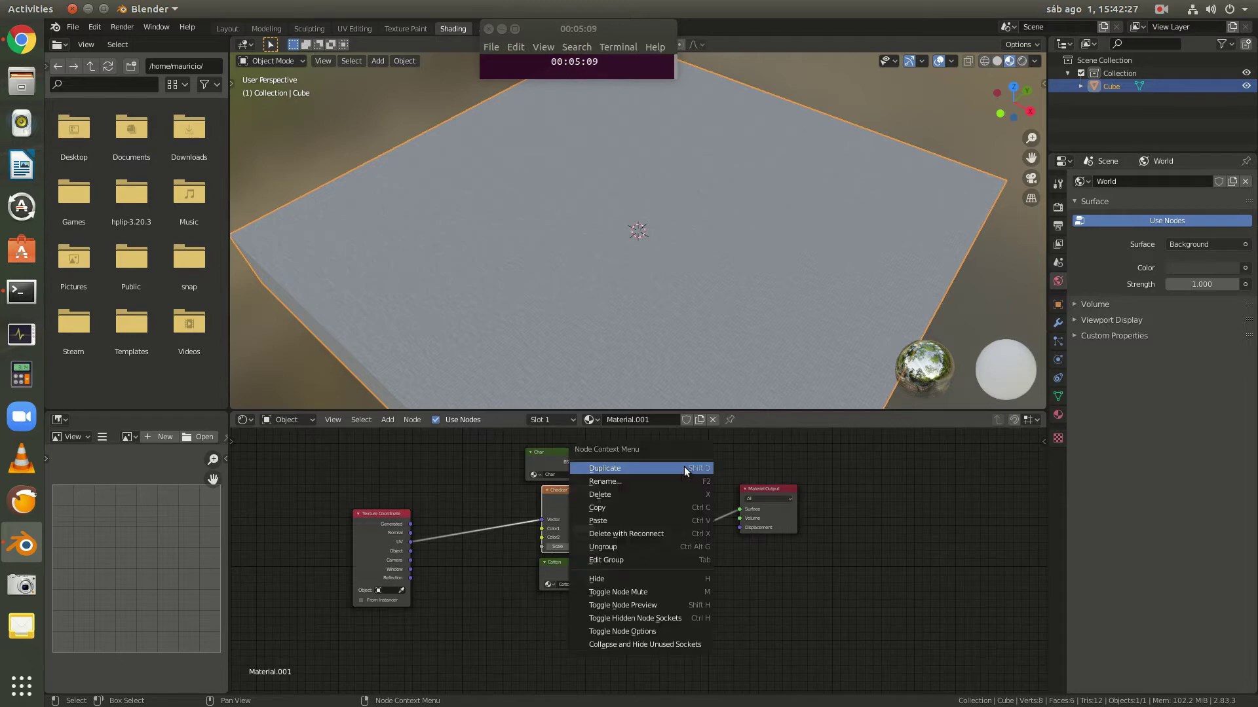
pyautogui.click(386, 420)
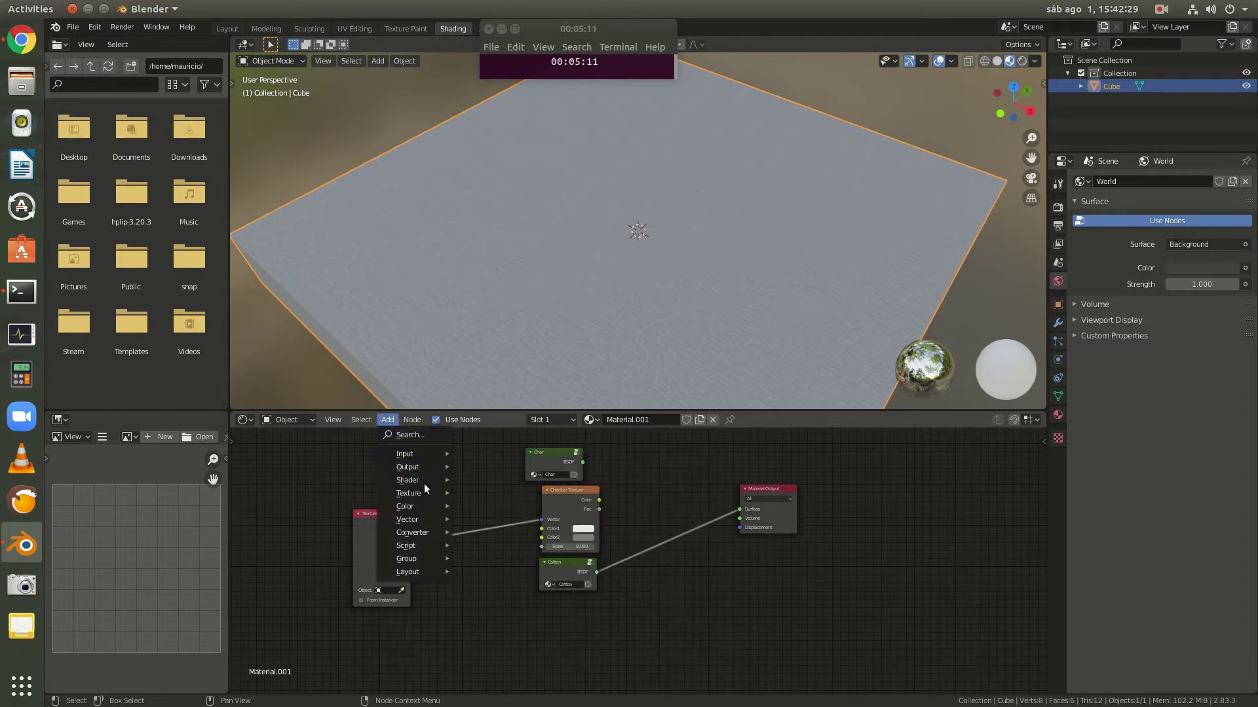
pyautogui.moveTo(423, 483)
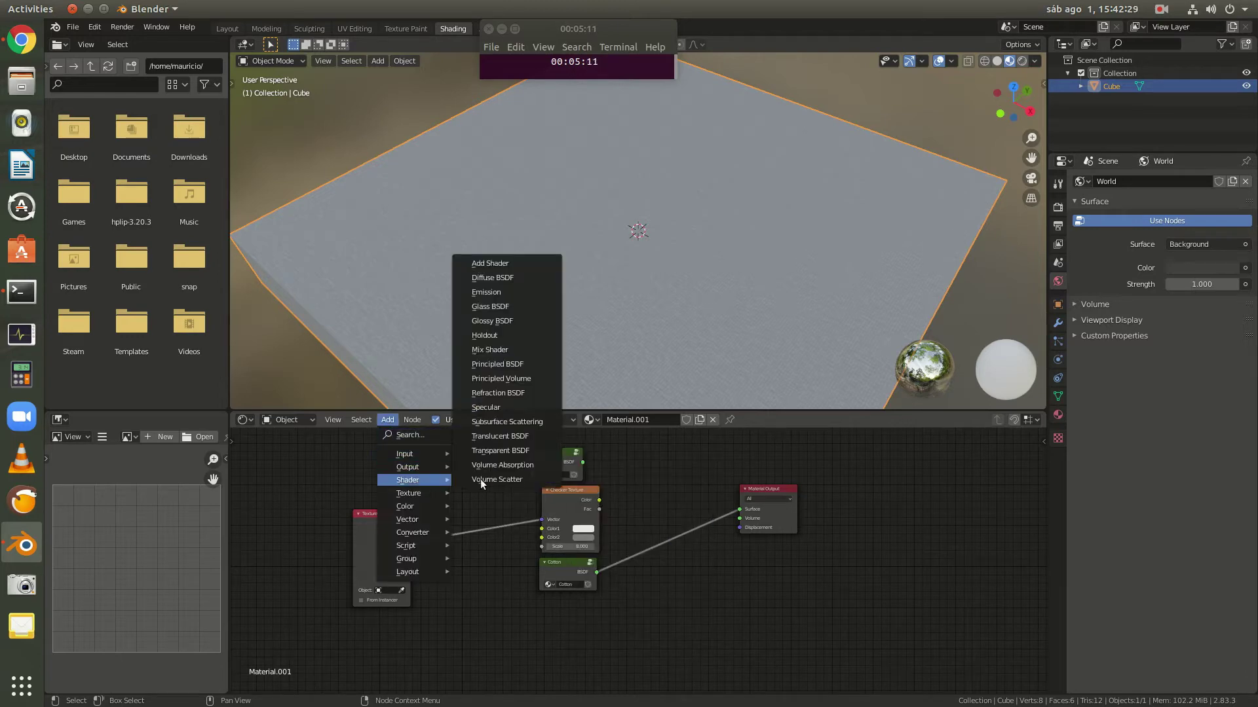
pyautogui.click(519, 349)
pyautogui.click(676, 518)
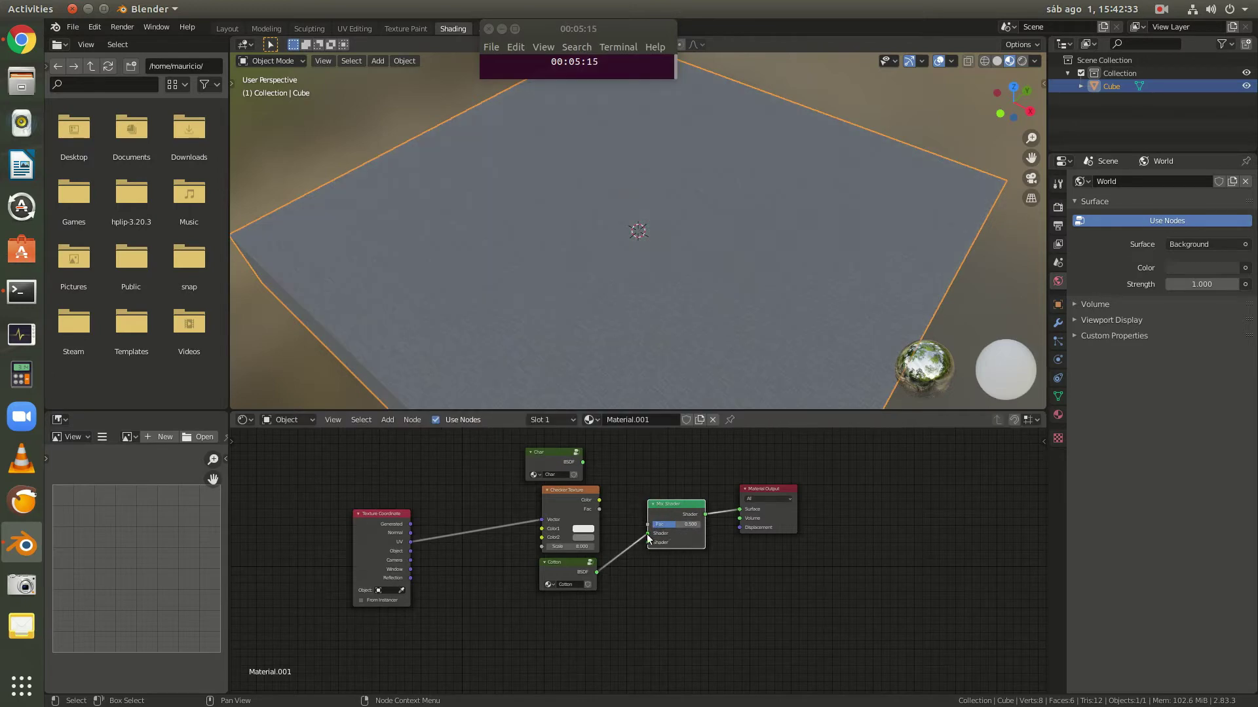
# - Route Char into the Mix Shader's first Shader input and Cotton into the second, with a mix factor of 0.542
pyautogui.moveTo(647, 535); pyautogui.dragTo(647, 543)
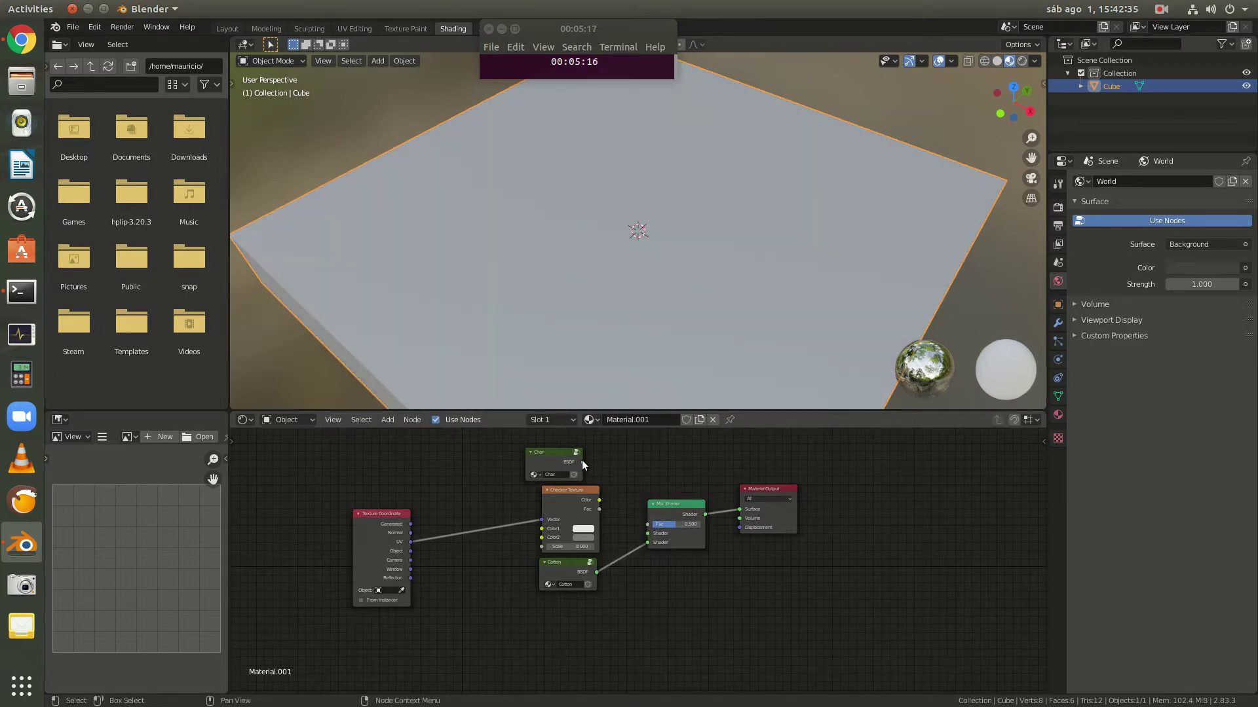
pyautogui.moveTo(582, 462); pyautogui.dragTo(647, 534)
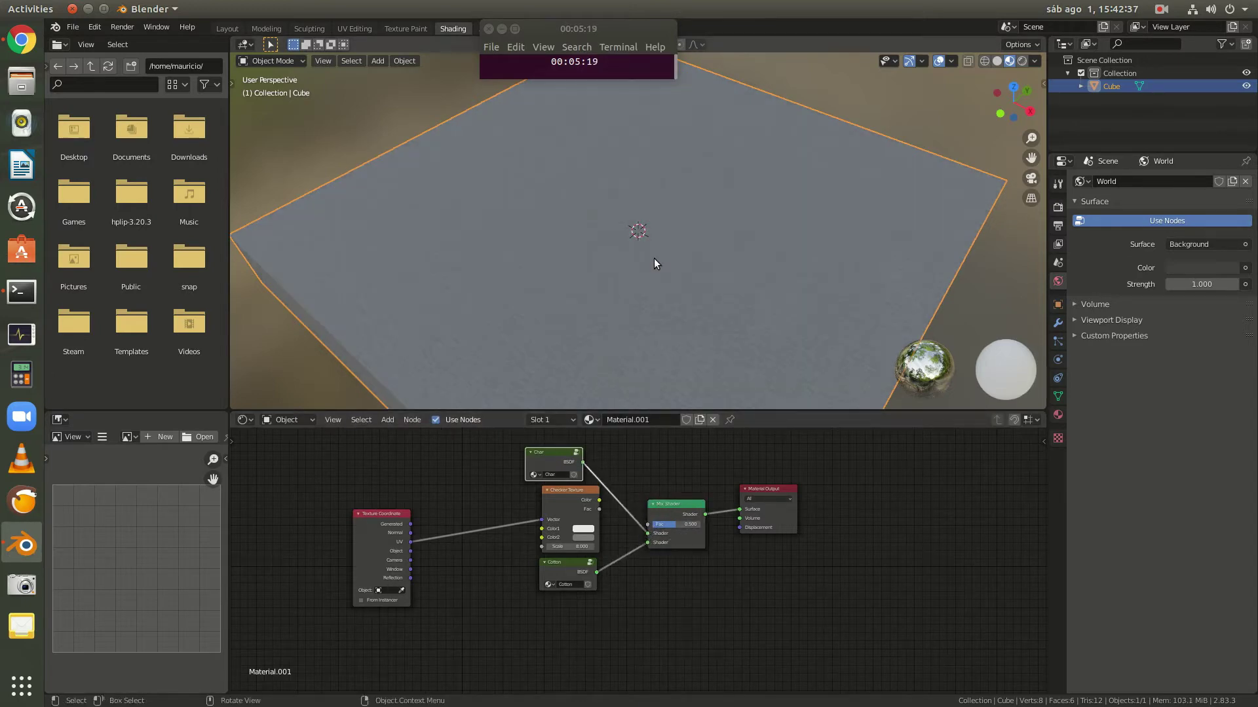
pyautogui.moveTo(653, 263); pyautogui.dragTo(748, 331, button='middle')
pyautogui.moveTo(674, 529)
pyautogui.mouseDown()
pyautogui.moveTo(690, 529)
pyautogui.moveTo(679, 530)
pyautogui.mouseUp()
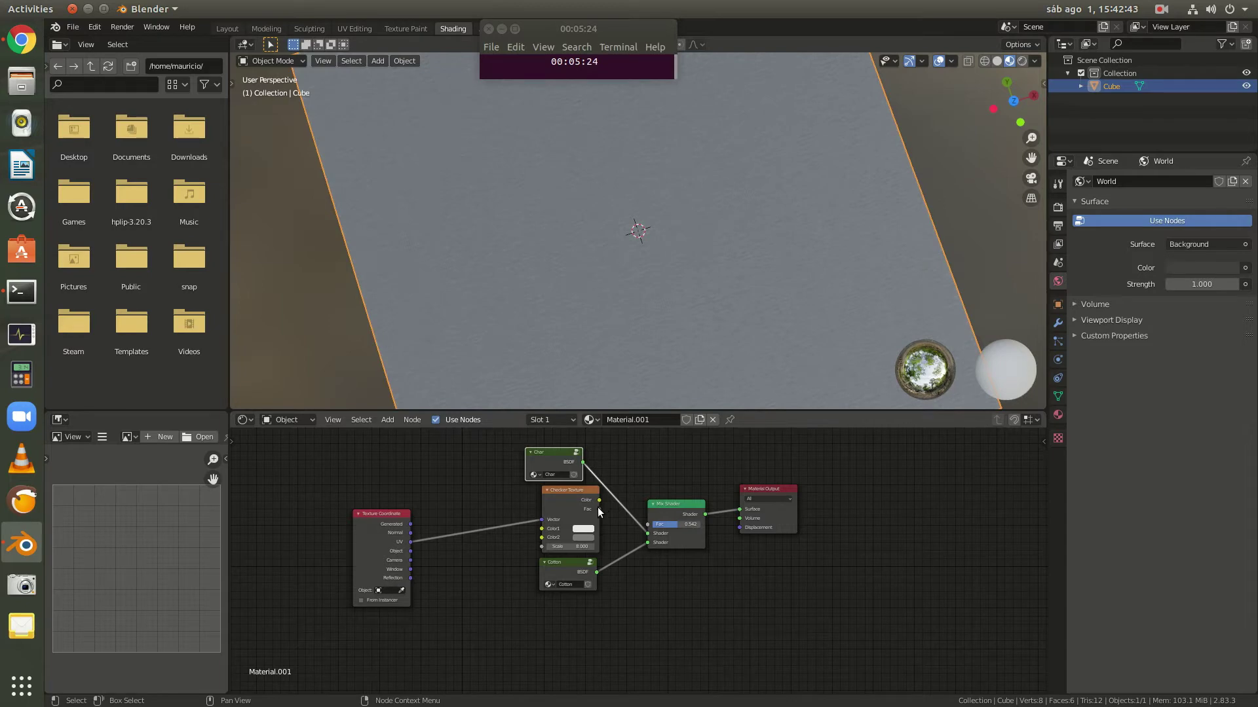
# - Drive the Mix Shader's Fac with the Checker Texture's Fac output and inspect the slab's surface
pyautogui.moveTo(599, 509); pyautogui.dragTo(648, 529)
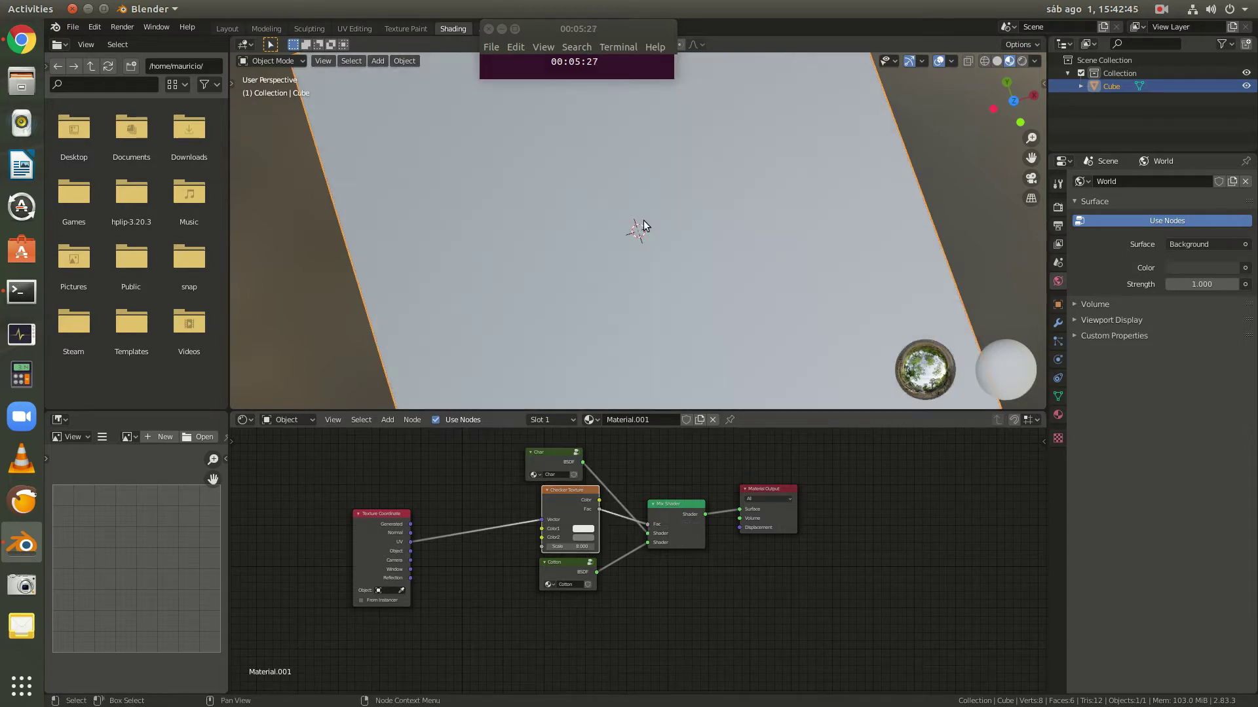
pyautogui.moveTo(640, 261); pyautogui.dragTo(721, 177, button='middle')
pyautogui.scroll(3, 648, 235)
pyautogui.scroll(-5, 772, 205)
# - Switch to the Layout workspace and add a 0.4 m cube at the origin, over the slab
pyautogui.click(228, 28)
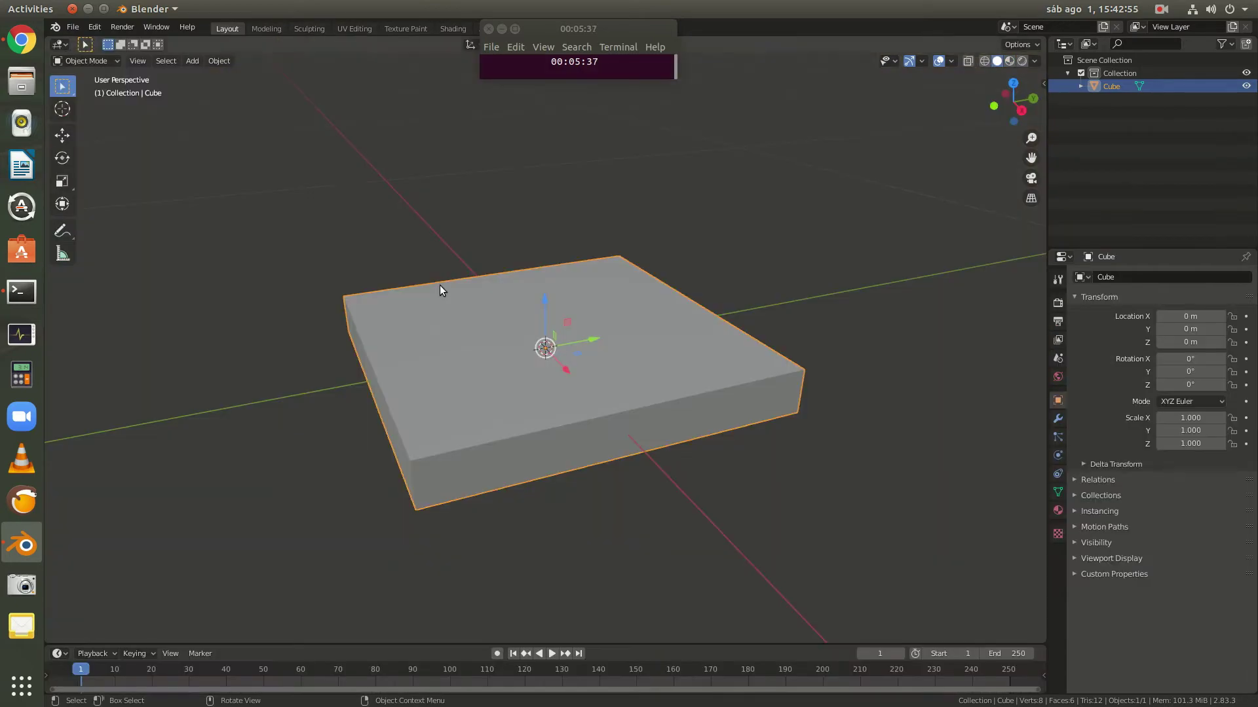
pyautogui.moveTo(439, 285)
pyautogui.mouseDown(button='middle')
pyautogui.moveTo(537, 332)
pyautogui.moveTo(620, 325)
pyautogui.mouseUp(button='middle')
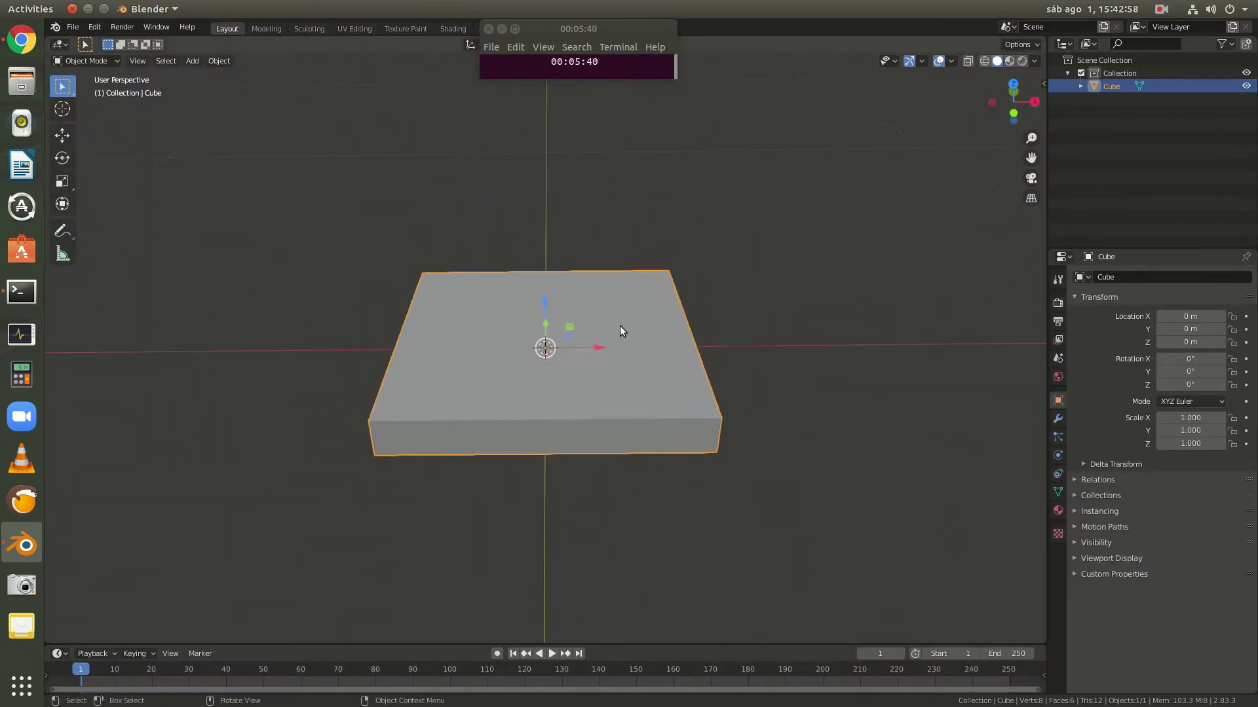
pyautogui.click(768, 329)
pyautogui.hotkey('shift', 'a')
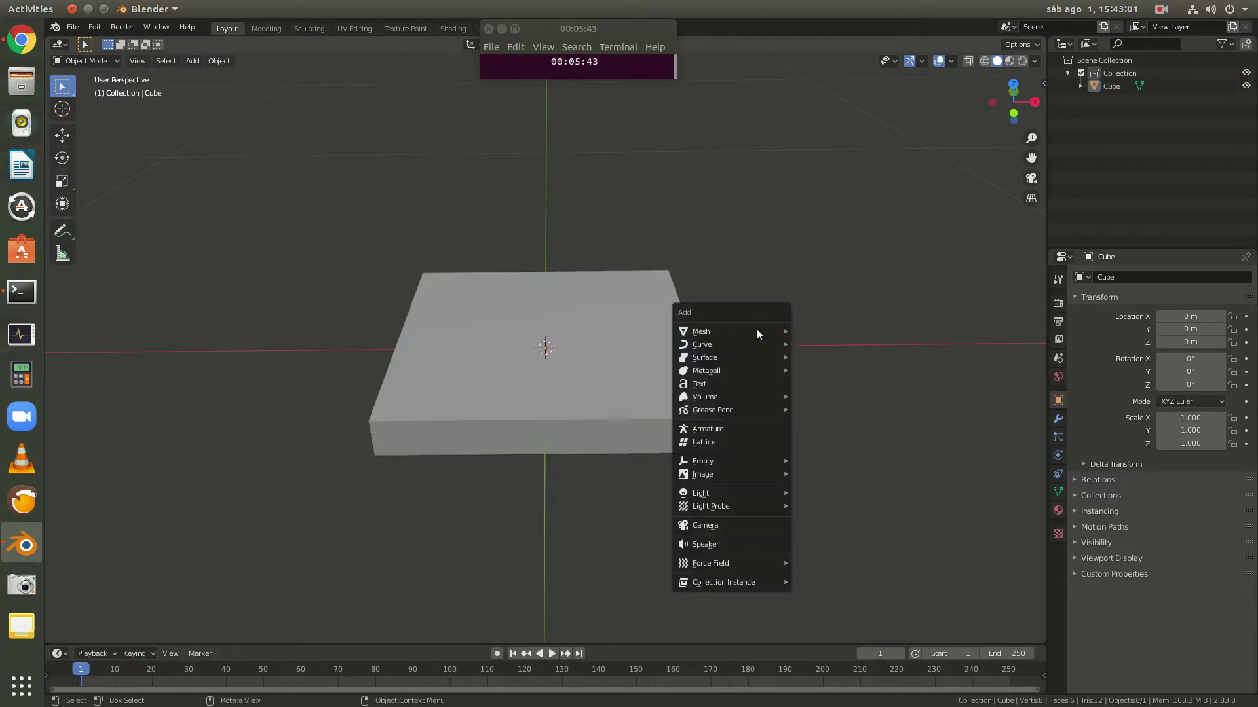
pyautogui.moveTo(757, 330)
pyautogui.click(840, 342)
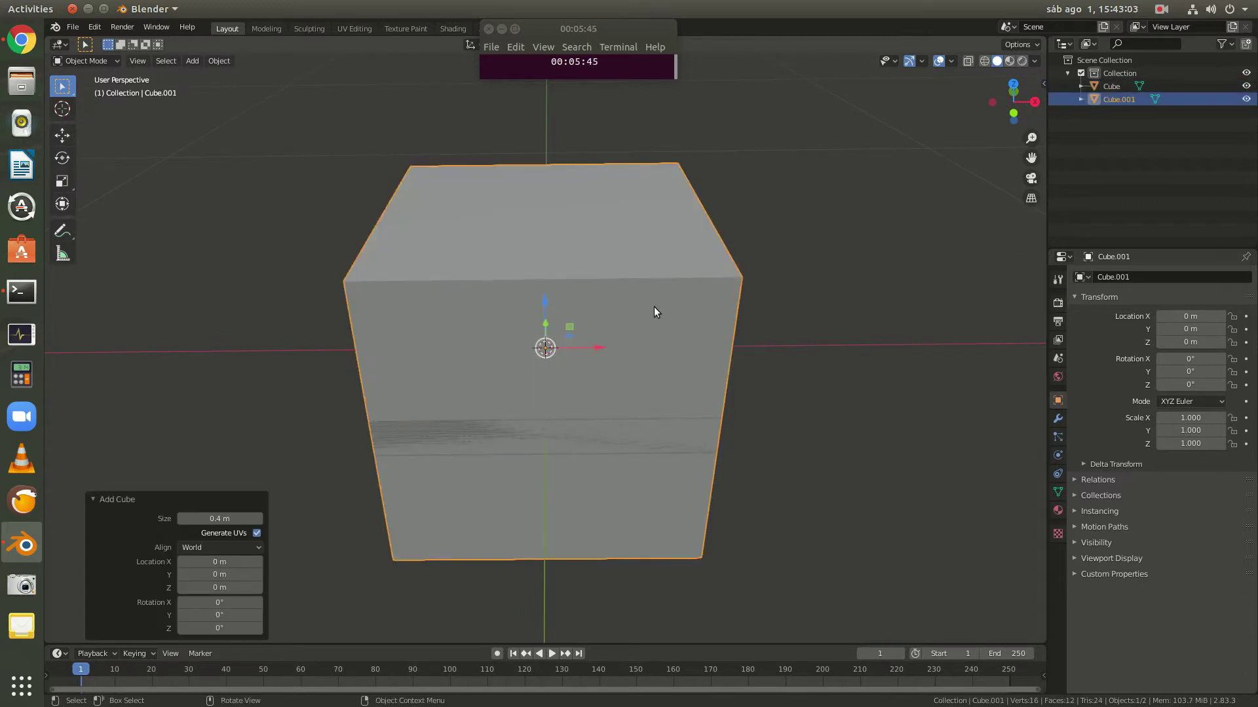
# - In Edit Mode, view the new cube from the front in wireframe and scale it along Z to about 0.146, slightly thicker than the slab
pyautogui.press('Tab')
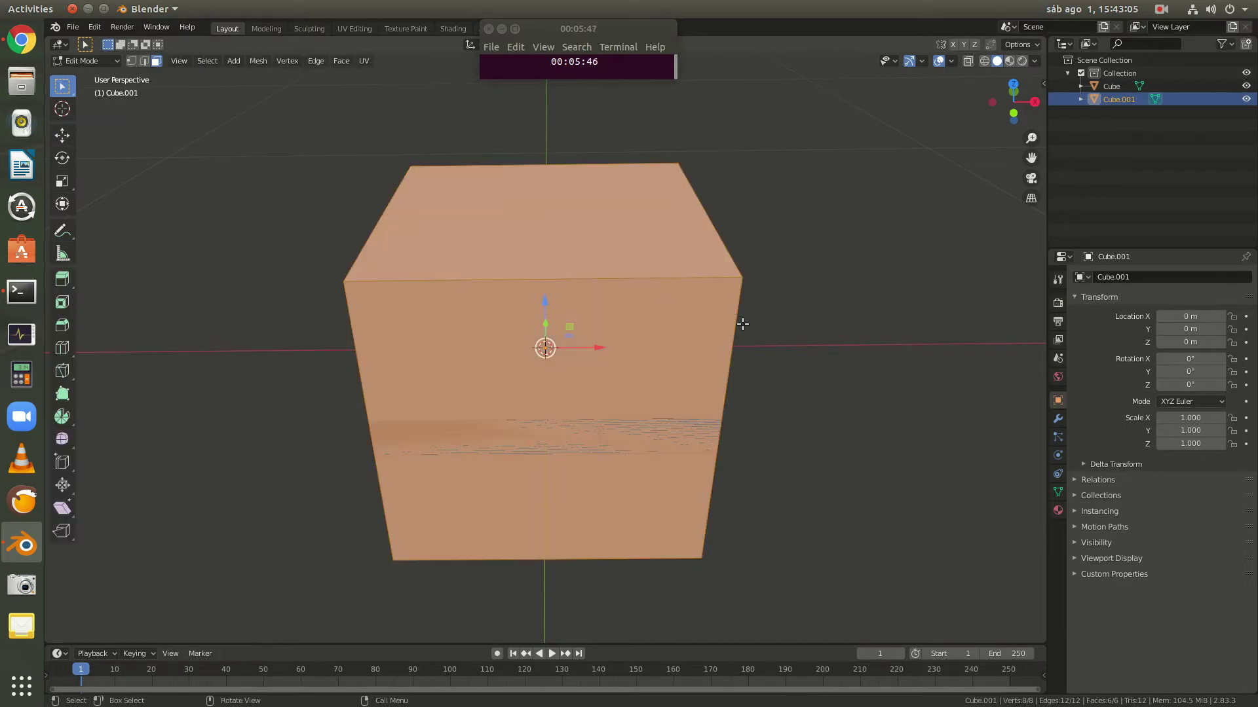
pyautogui.moveTo(744, 321); pyautogui.dragTo(749, 280, button='middle')
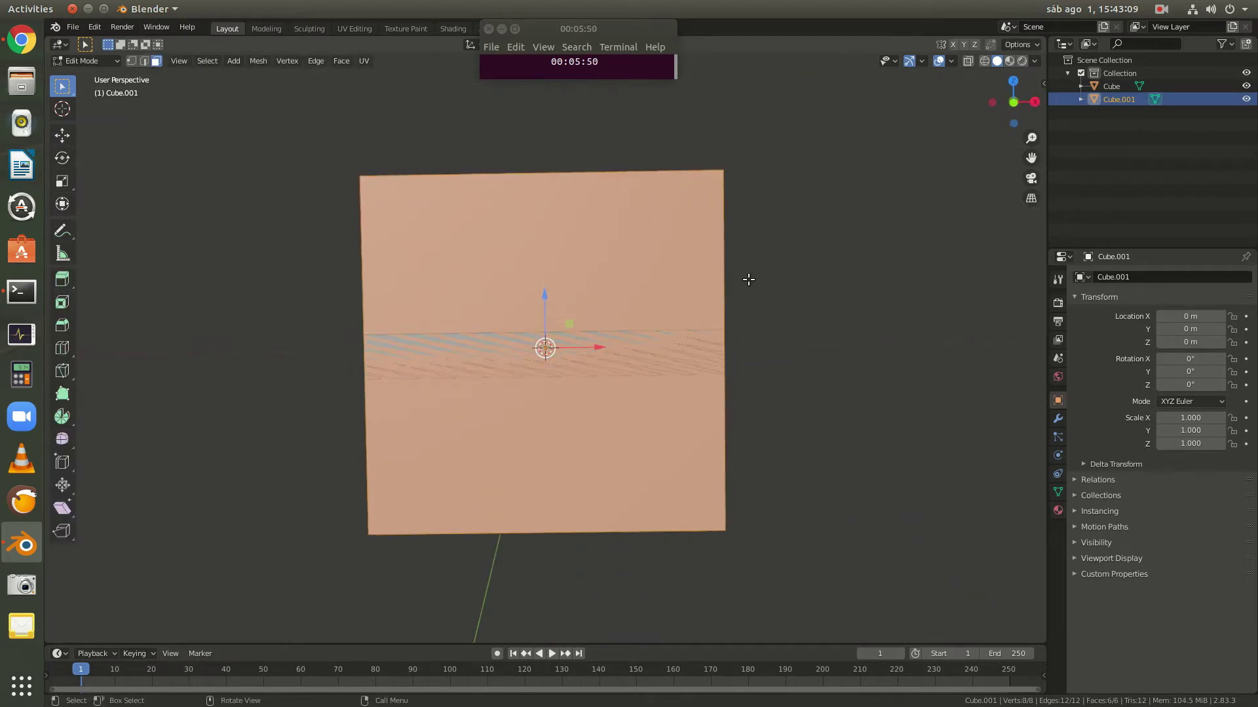
pyautogui.press('KP_1')
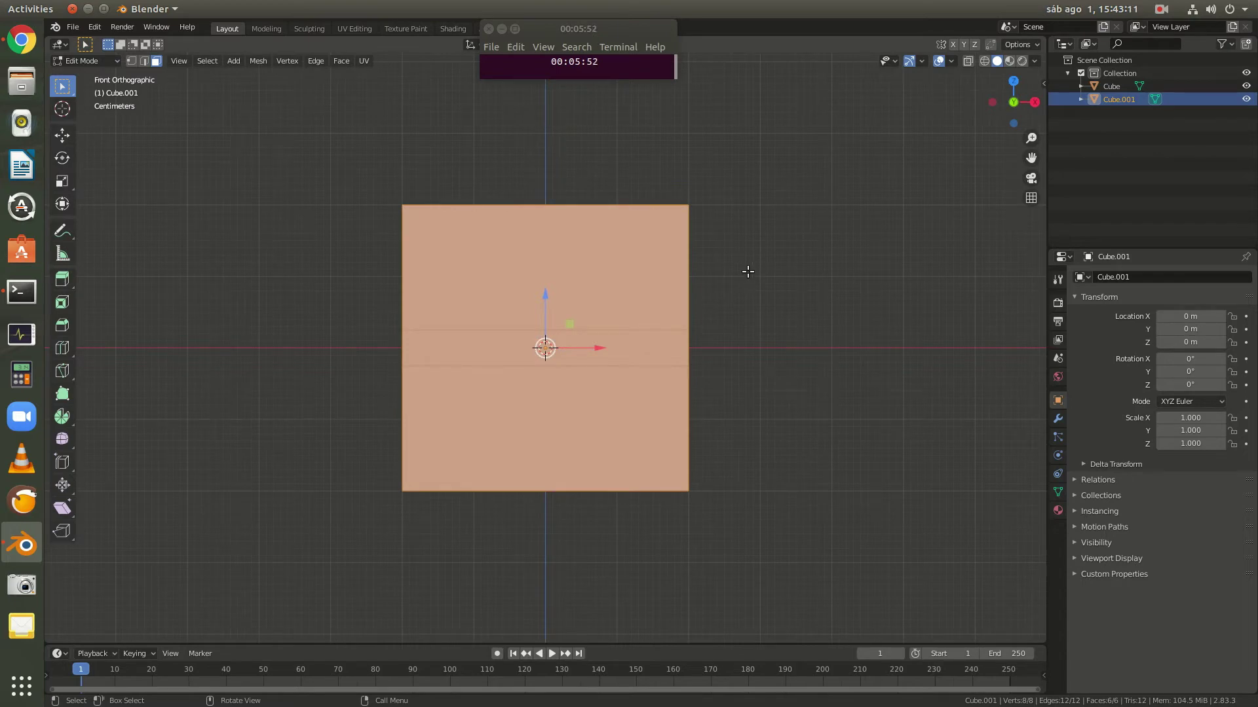
pyautogui.press('z')
pyautogui.click(633, 275)
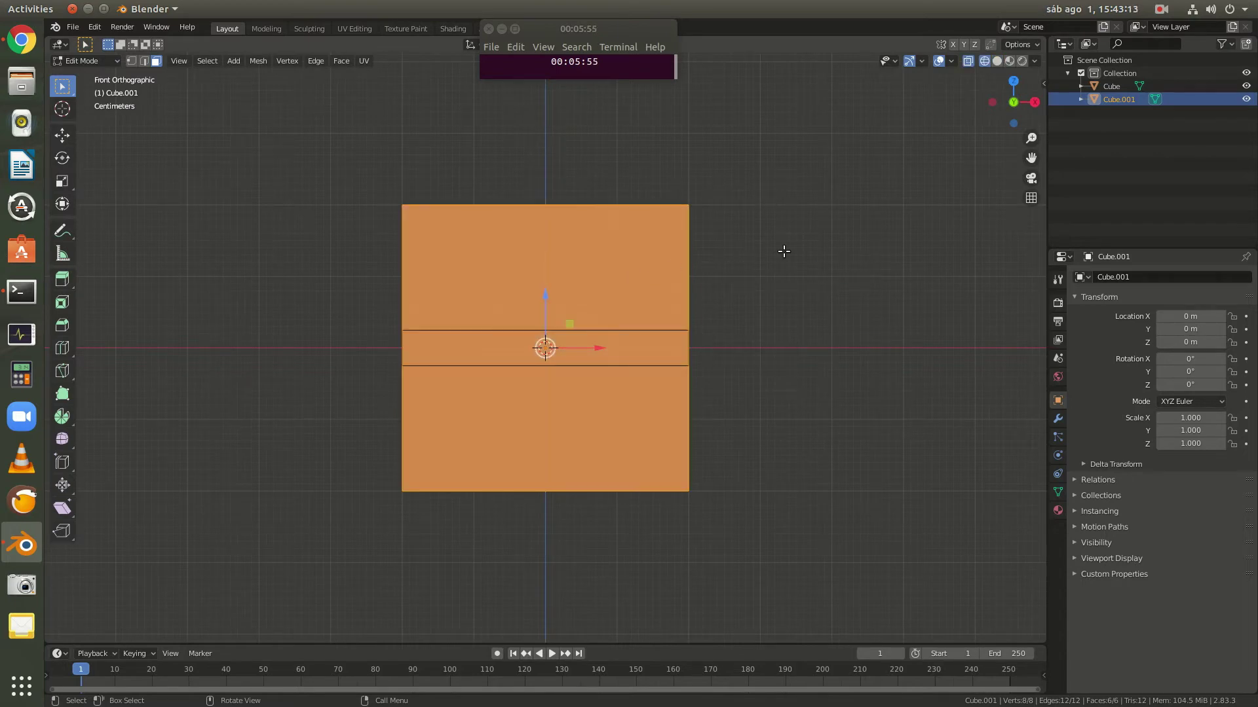
pyautogui.press('s')
pyautogui.press('z')
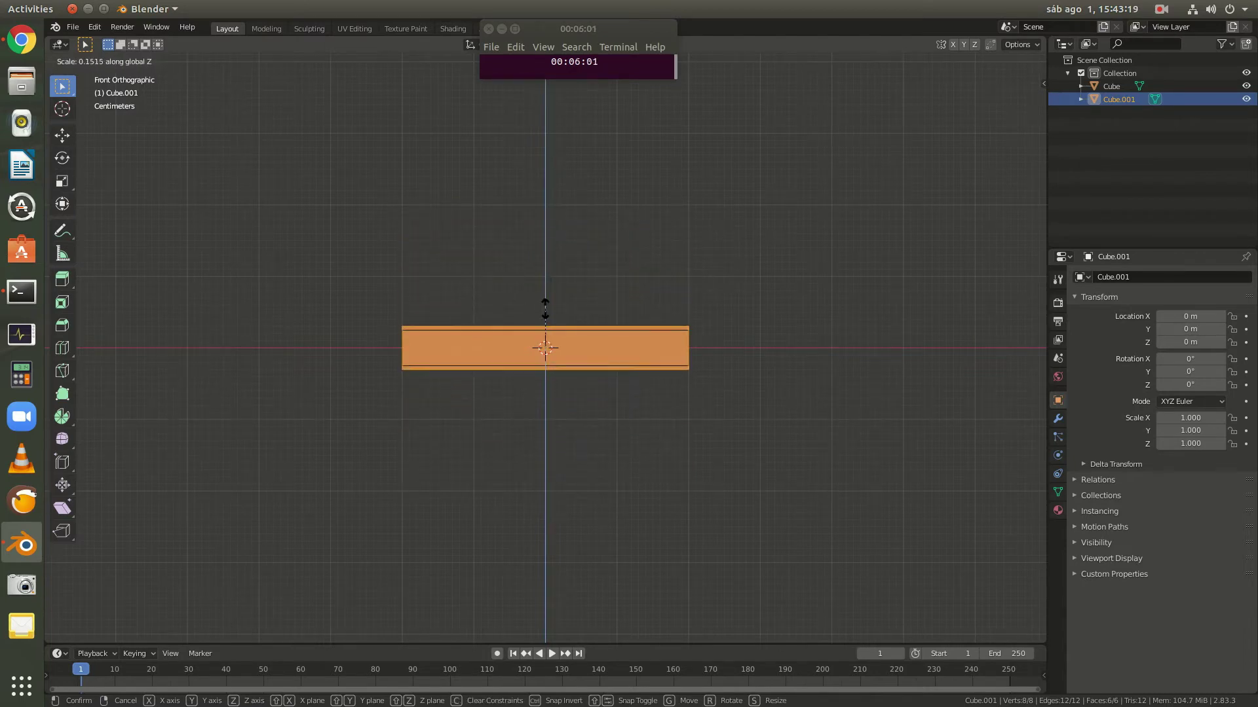
pyautogui.click(545, 310)
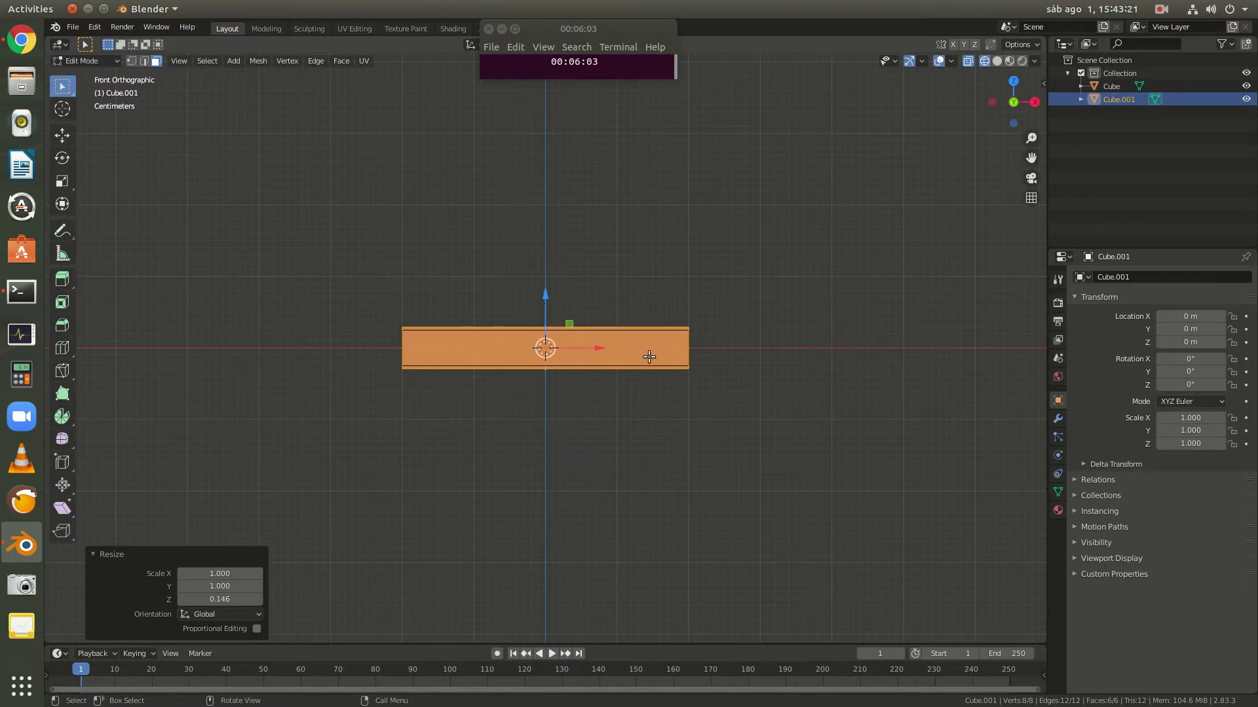
# - Scale the flattened cube by about 1.243 in X and Y only, so it extends past the slab's sides
pyautogui.press('s')
pyautogui.hotkey('shift', 'z')
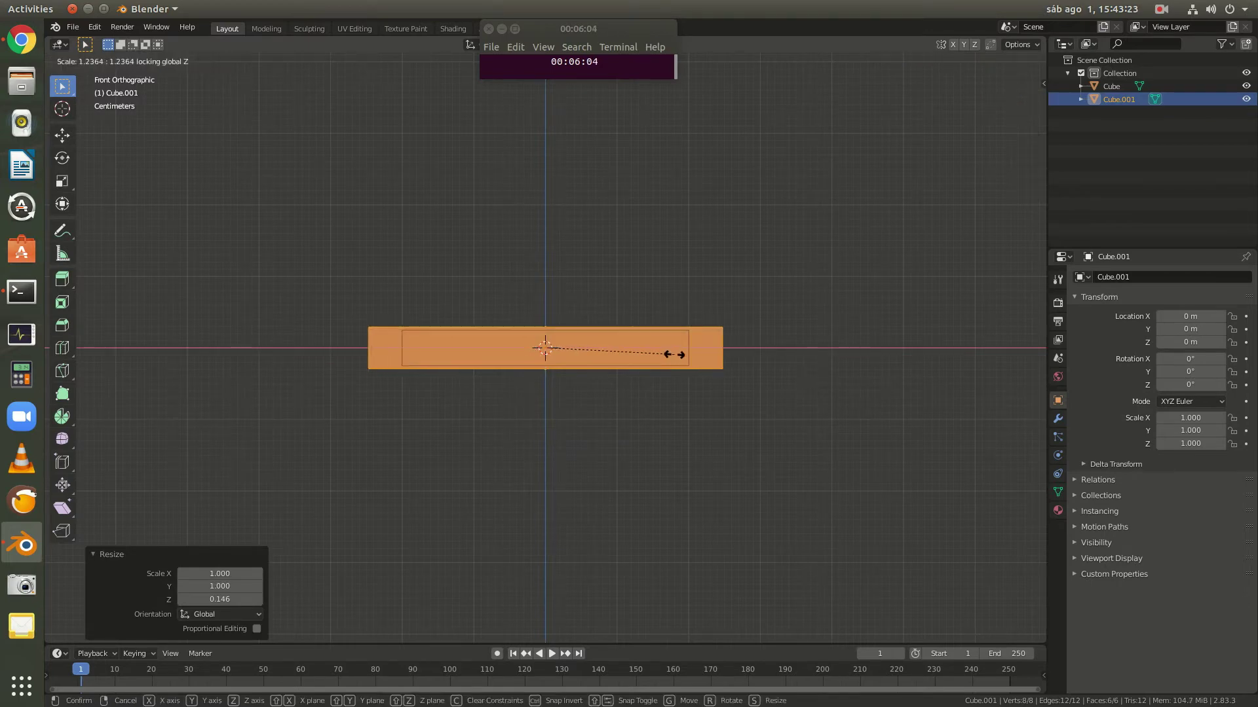
pyautogui.click(674, 354)
pyautogui.scroll(5, 634, 345)
pyautogui.scroll(-2, 632, 343)
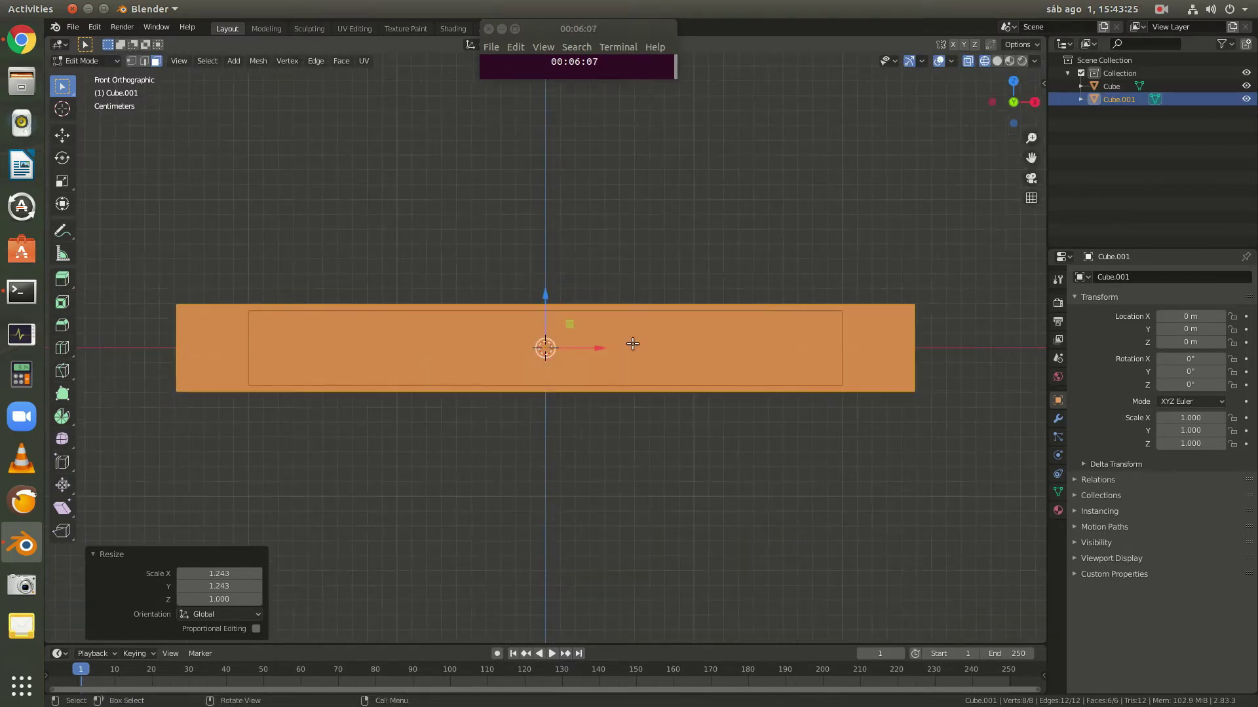
# - Select only the outer block's upper face and create a vertex group named Top for it
pyautogui.click(1057, 420)
pyautogui.click(1094, 278)
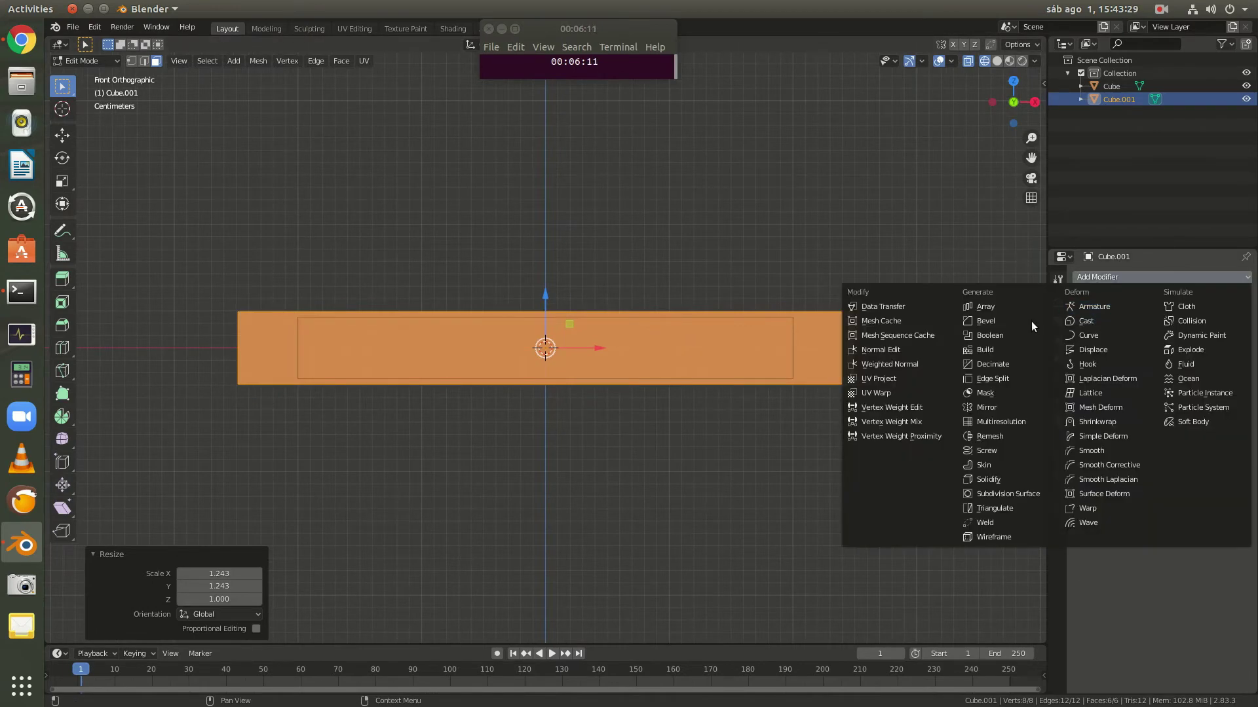
pyautogui.moveTo(837, 179); pyautogui.dragTo(787, 263, button='middle')
pyautogui.scroll(-2, 788, 263)
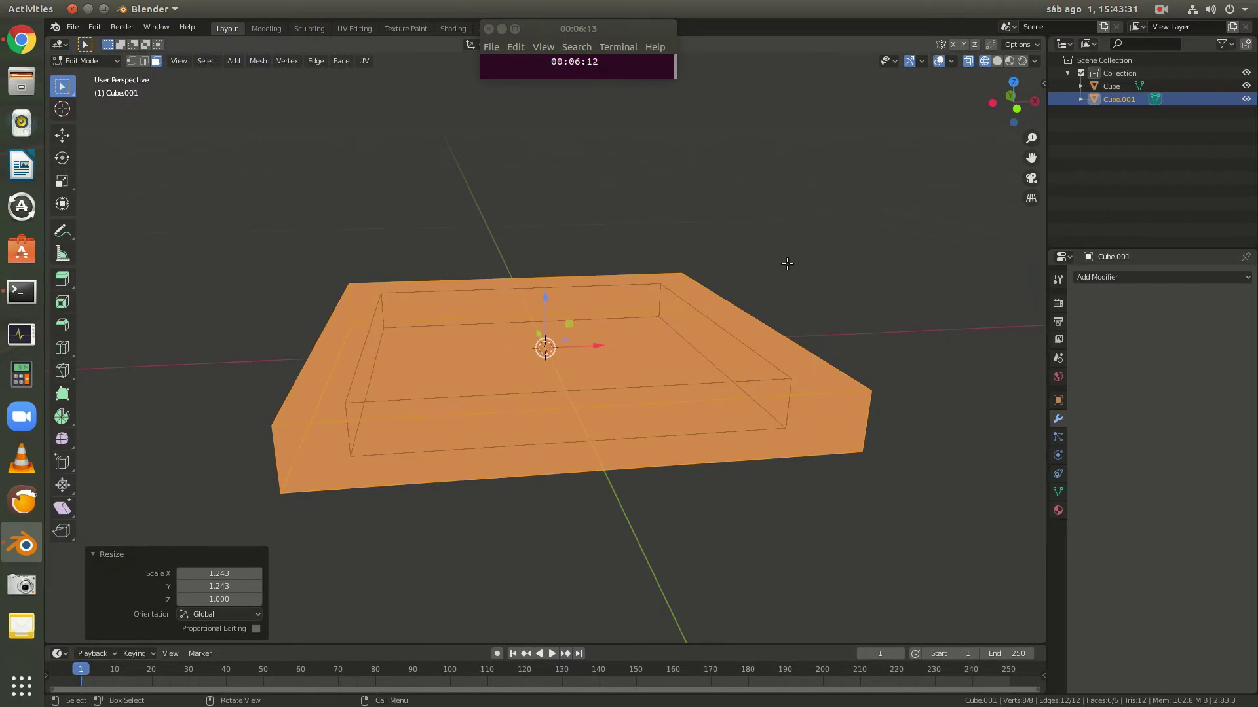
pyautogui.hotkey('alt', 'a')
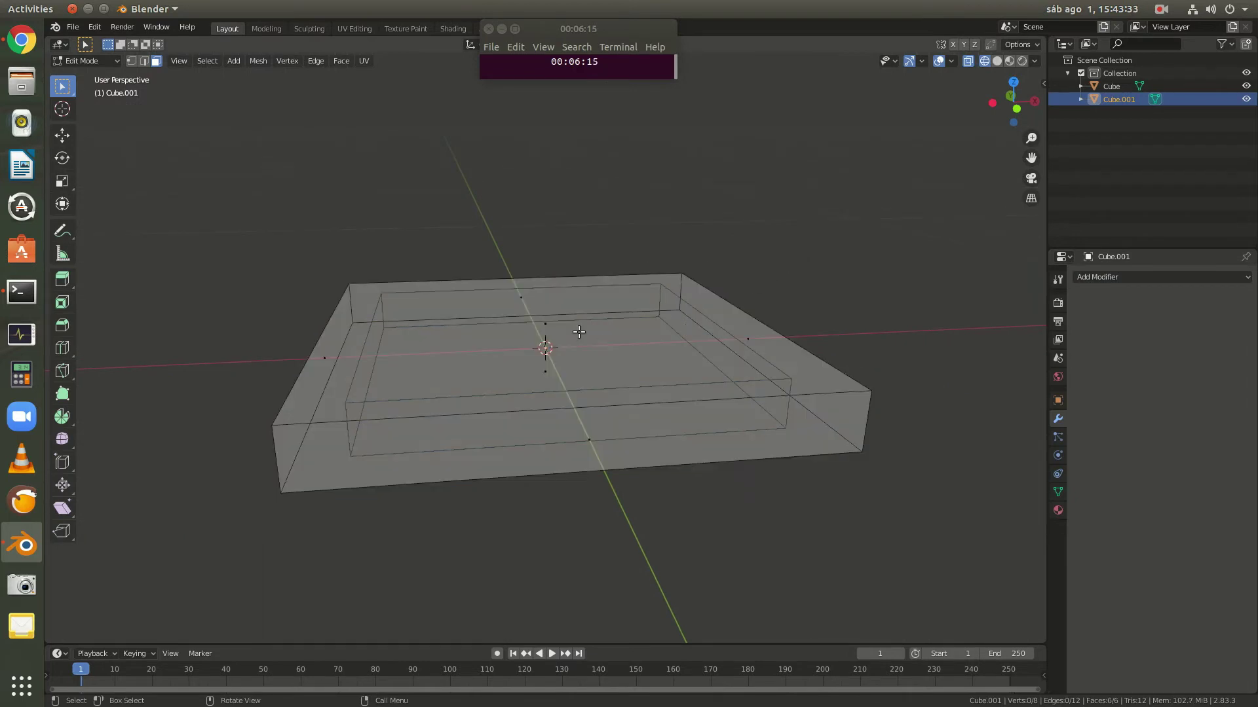
pyautogui.click(545, 326)
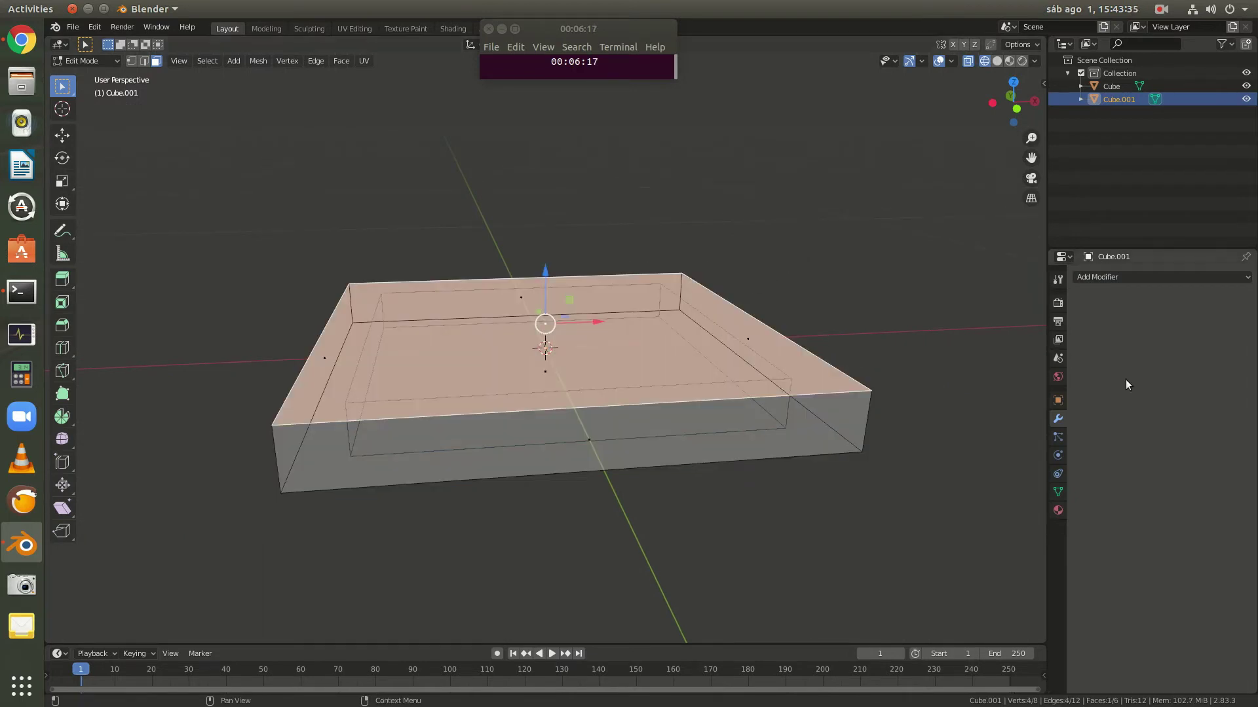
pyautogui.click(1057, 491)
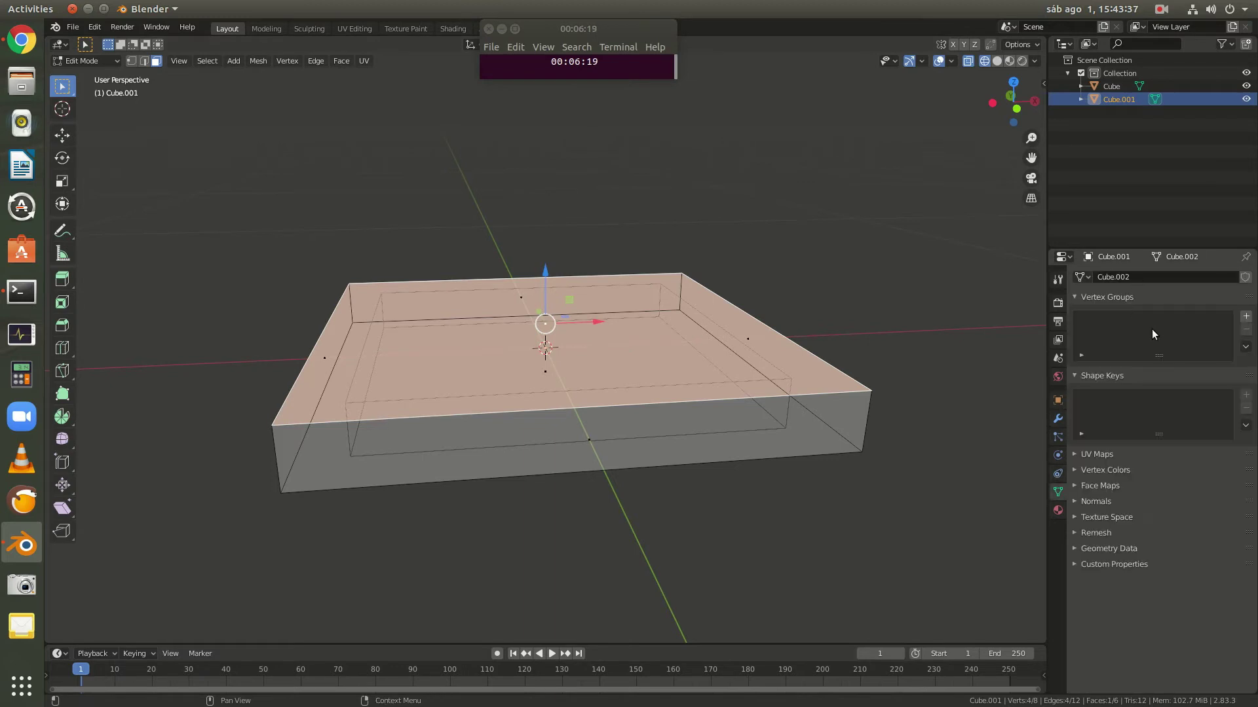
pyautogui.click(1246, 317)
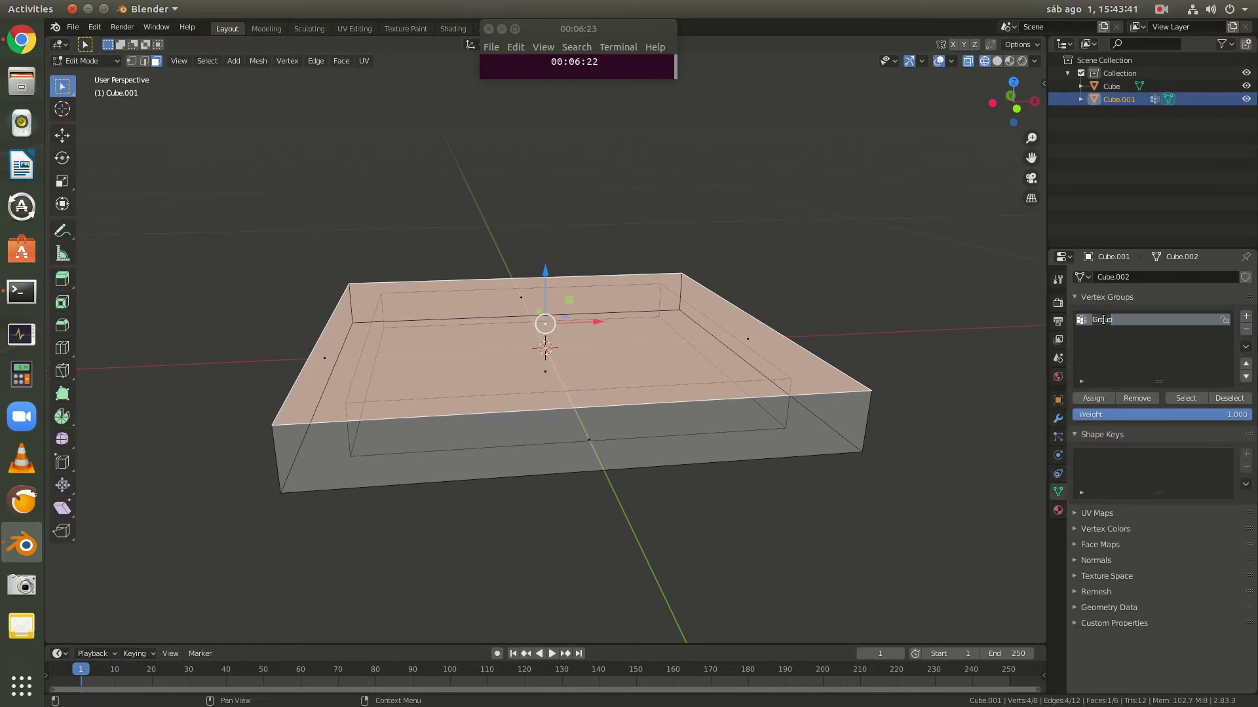
pyautogui.write('Top')
# - Add a Bevel modifier to the outer block and limit it to the Top vertex group
pyautogui.click(1058, 419)
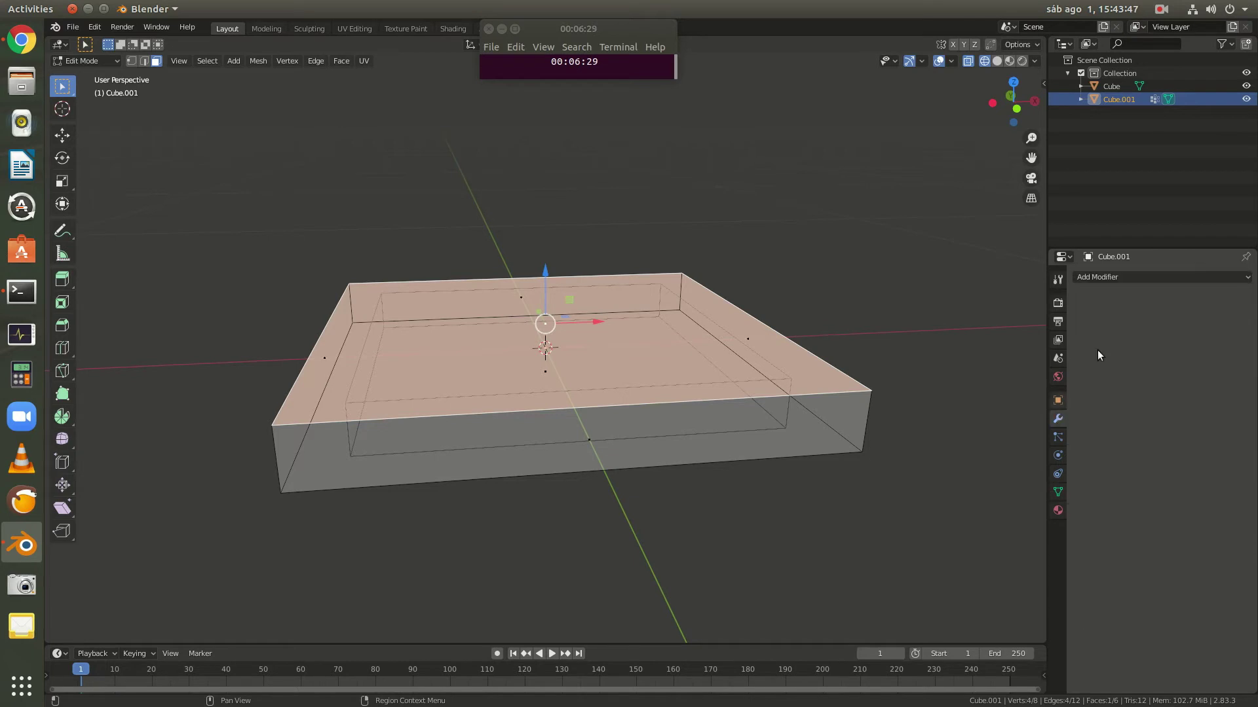
pyautogui.click(1103, 276)
pyautogui.click(1013, 321)
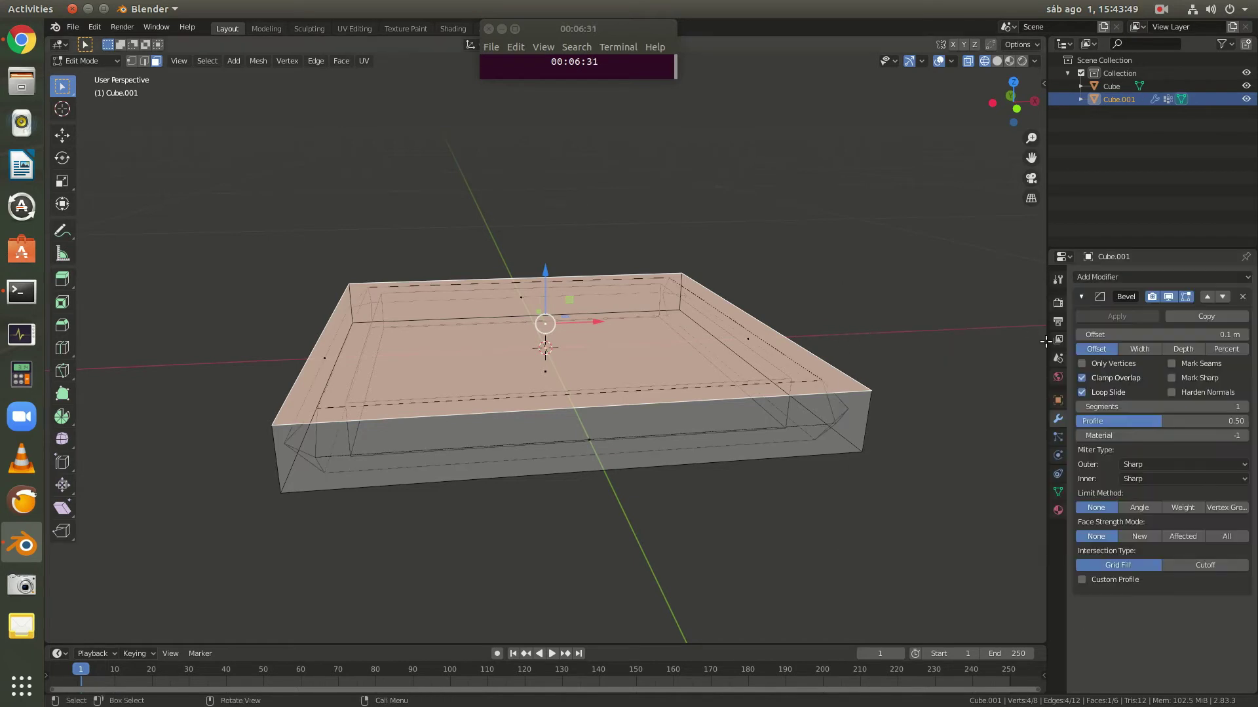
pyautogui.moveTo(884, 415); pyautogui.dragTo(870, 409, button='middle')
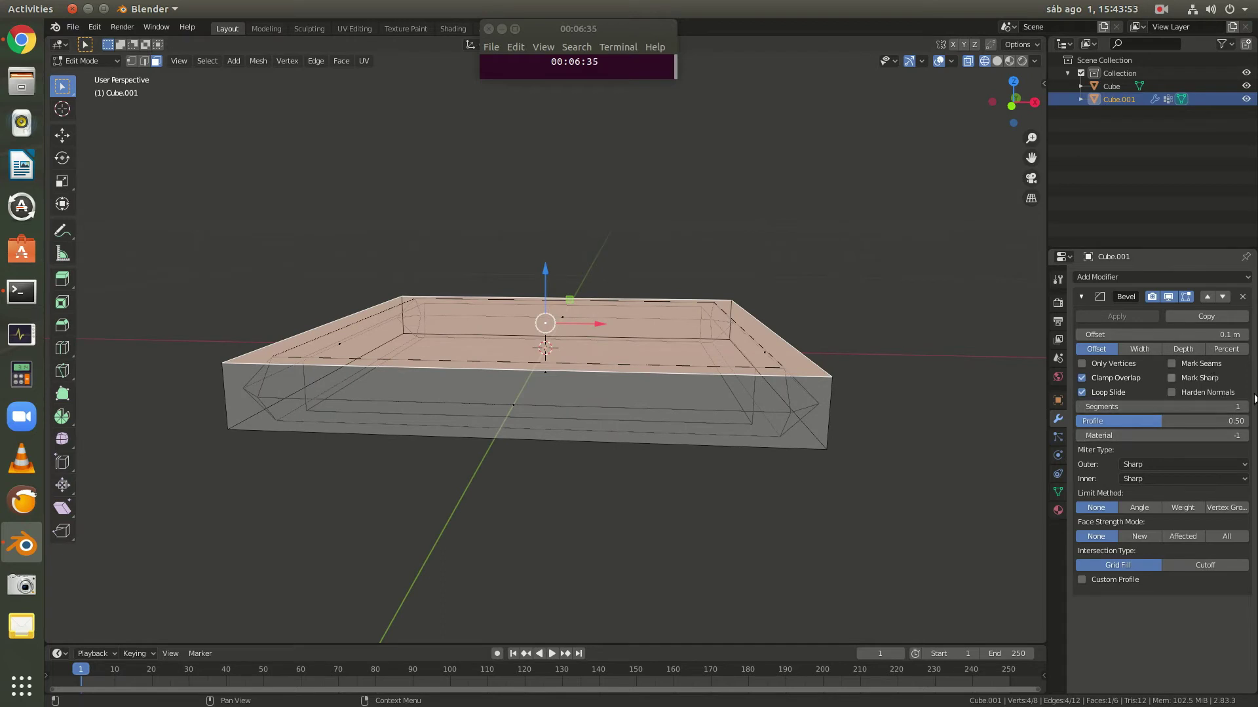
pyautogui.click(1224, 509)
pyautogui.click(1191, 524)
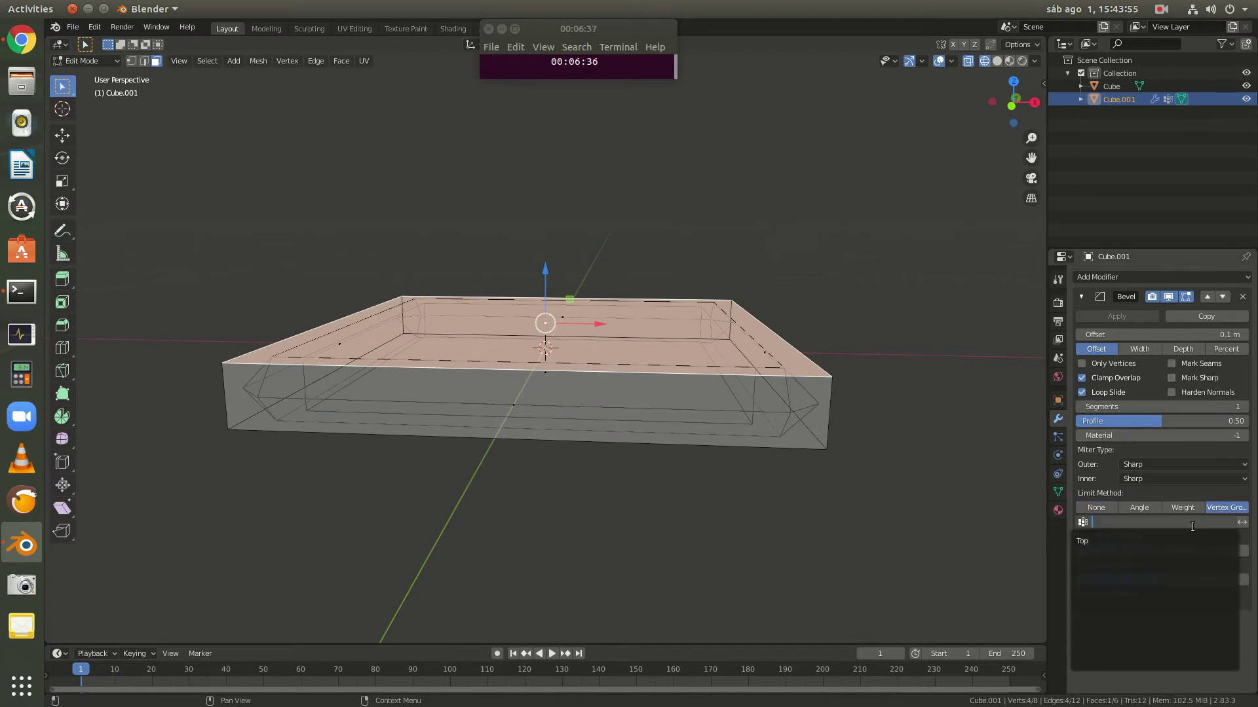
pyautogui.click(1128, 544)
# - Enable the Bevel modifier's custom profile, apply the preset with a curved, stepped molding shape, and inspect the block from the front
pyautogui.moveTo(831, 387); pyautogui.dragTo(822, 366, button='middle')
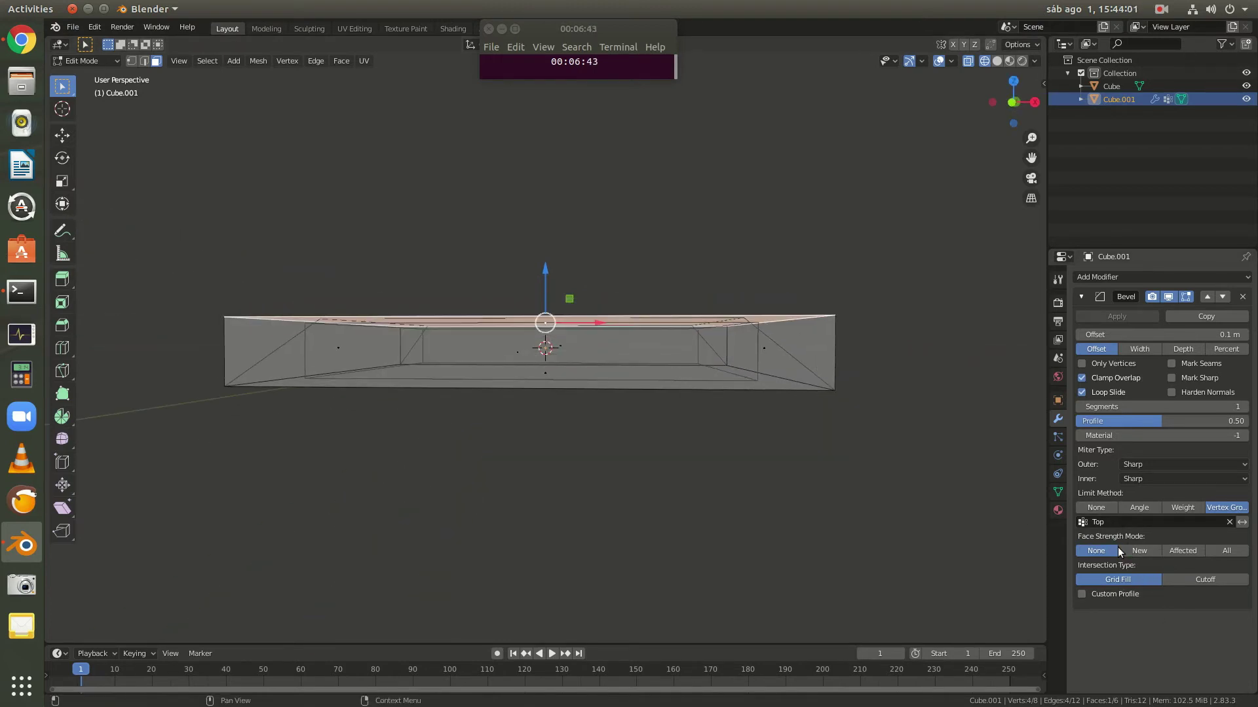
pyautogui.click(1118, 595)
pyautogui.scroll(-5, 1122, 586)
pyautogui.scroll(-1, 1141, 537)
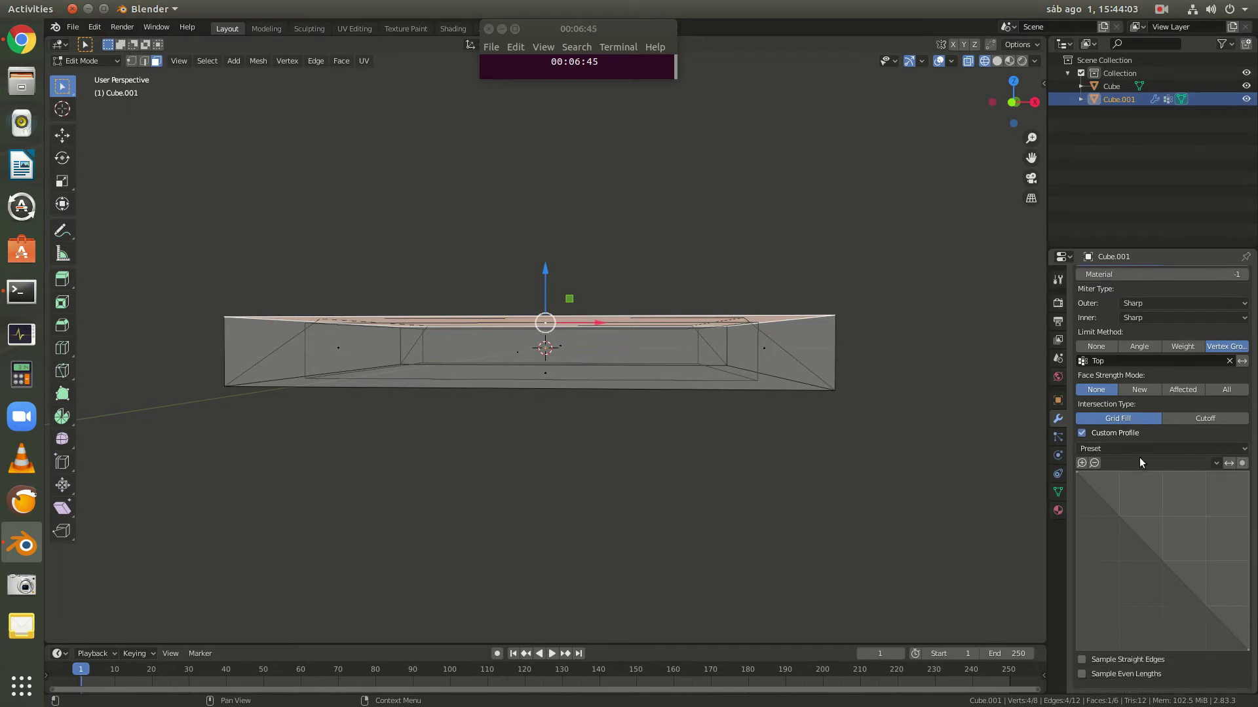
pyautogui.click(1134, 449)
pyautogui.click(1192, 487)
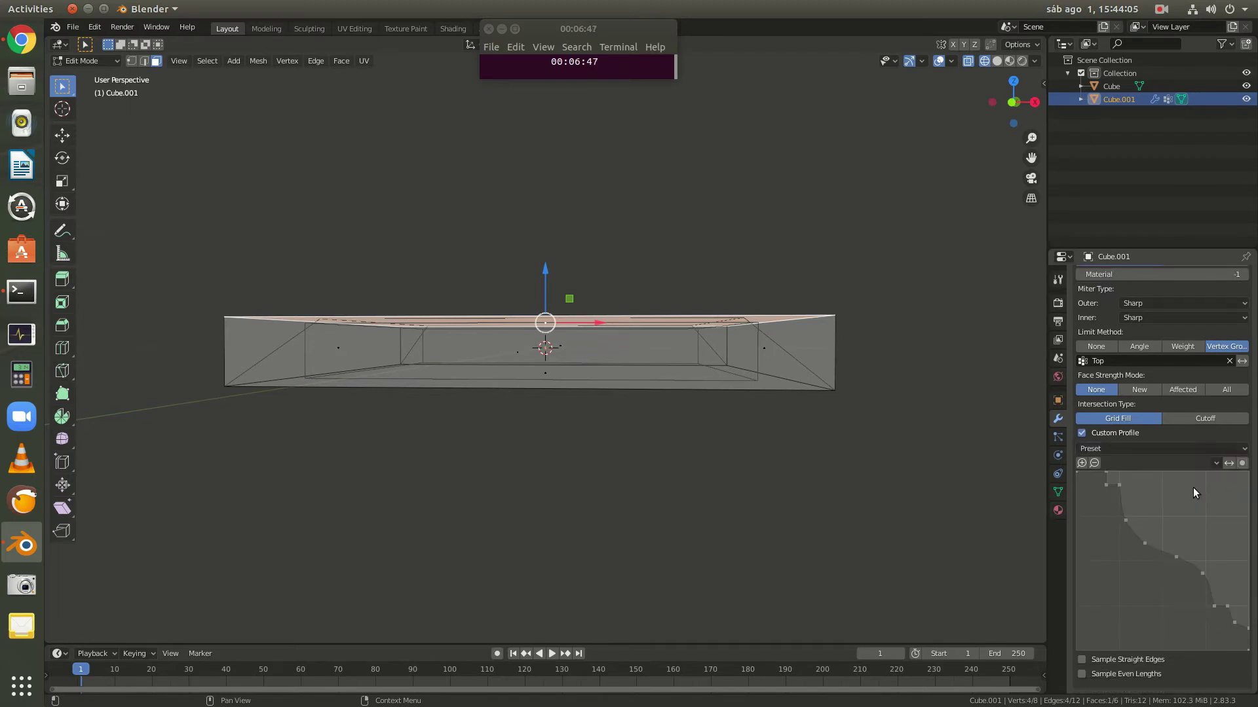
pyautogui.moveTo(776, 386)
pyautogui.mouseDown(button='middle')
pyautogui.moveTo(787, 422)
pyautogui.moveTo(792, 393)
pyautogui.mouseUp(button='middle')
pyautogui.press('KP_1')
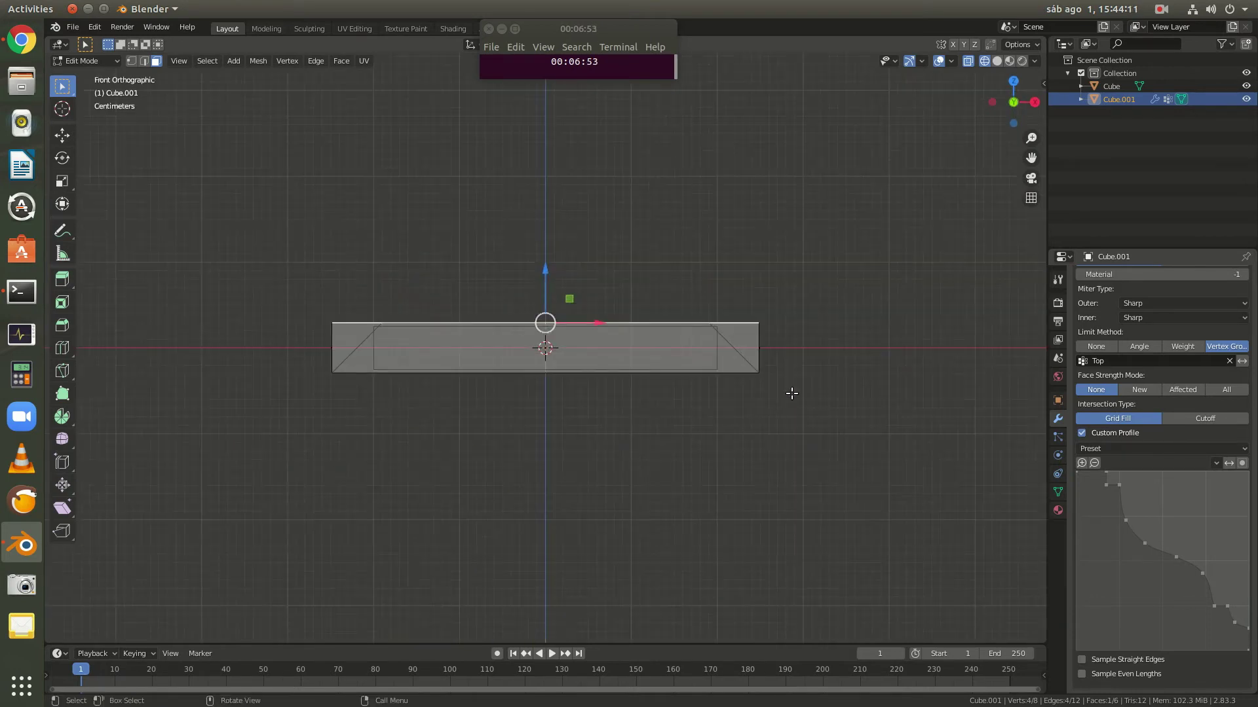
pyautogui.scroll(2, 783, 377)
pyautogui.scroll(2, 783, 378)
pyautogui.scroll(-1, 783, 376)
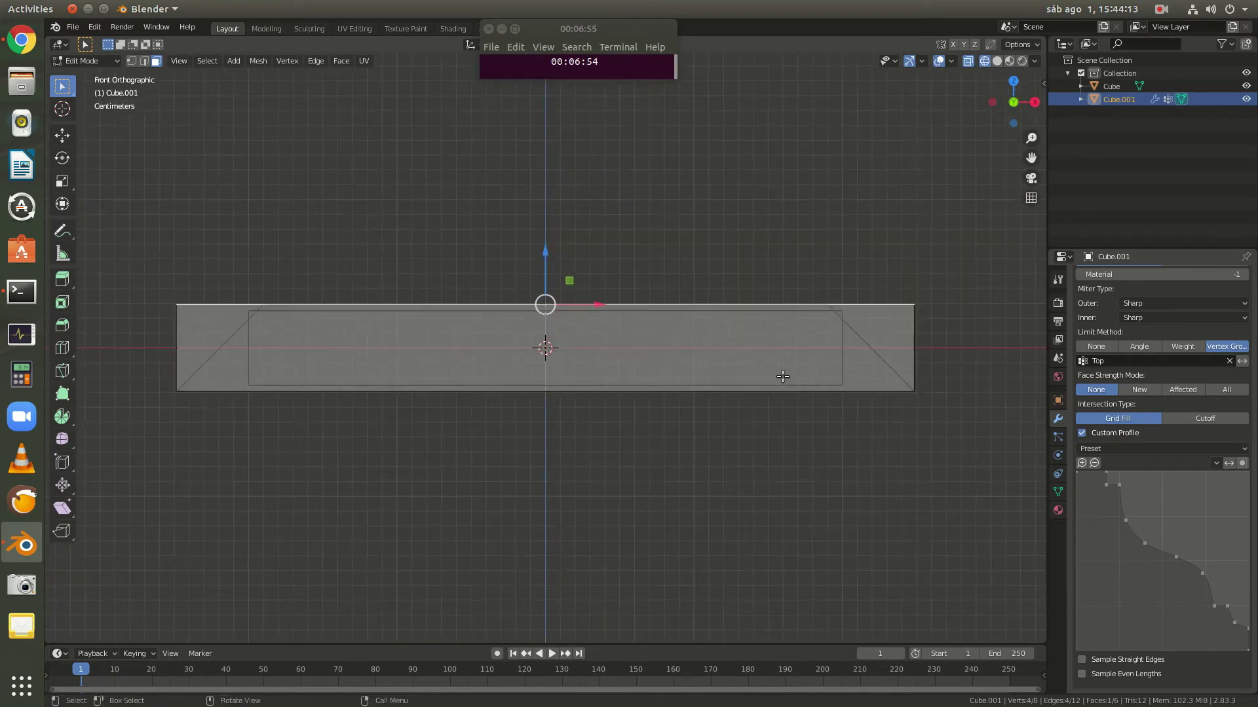
# - Return to Object Mode and raise the Bevel modifier's segments to 47 so the block follows the custom molding profile
pyautogui.press('Tab')
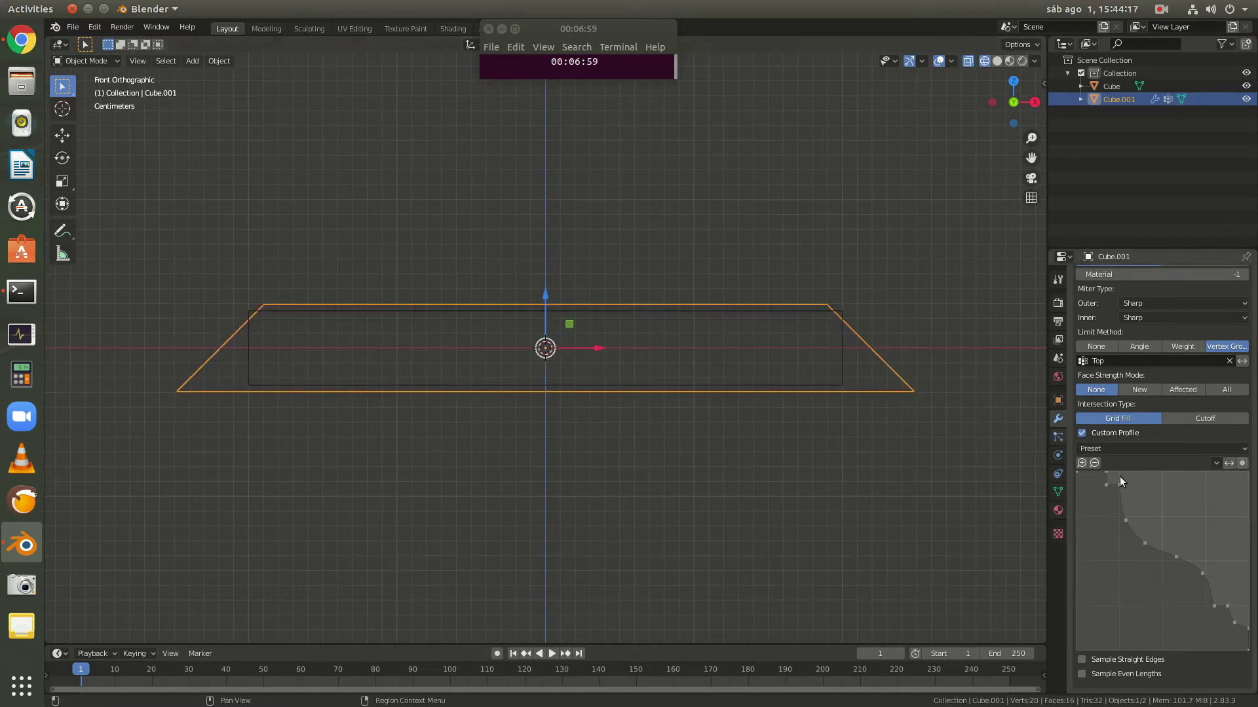
pyautogui.scroll(1, 1161, 355)
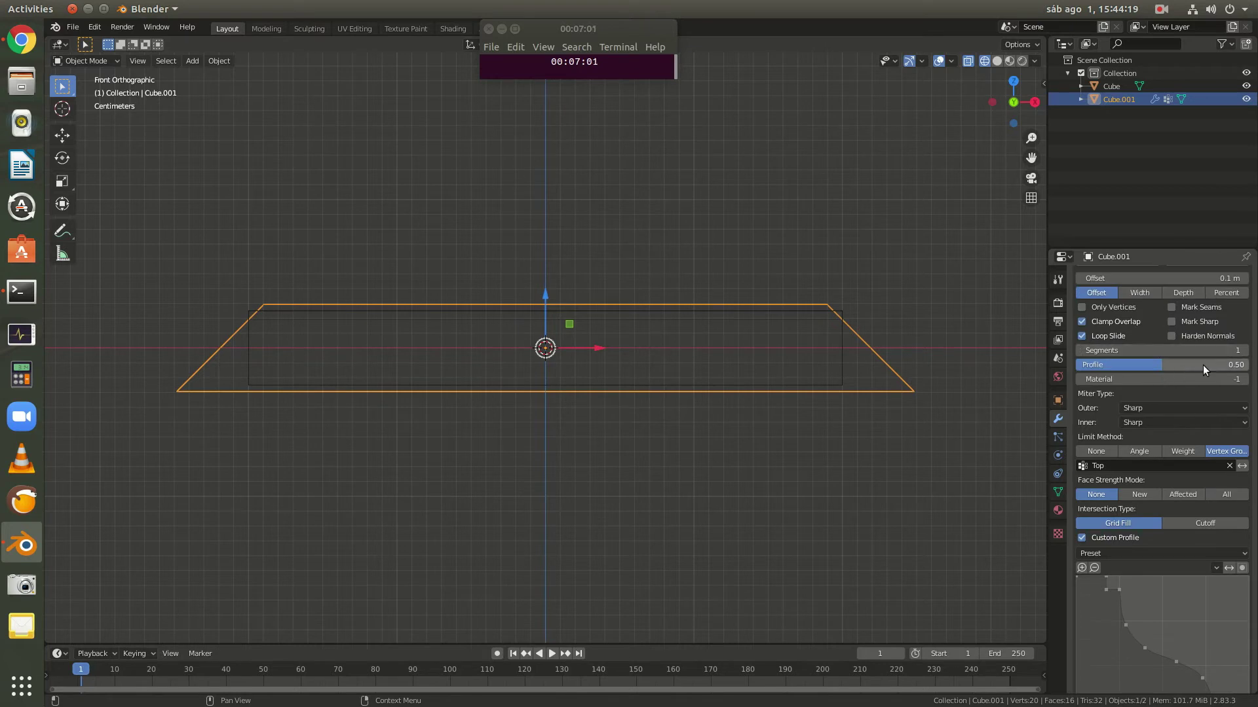
pyautogui.moveTo(1181, 351); pyautogui.dragTo(1242, 350)
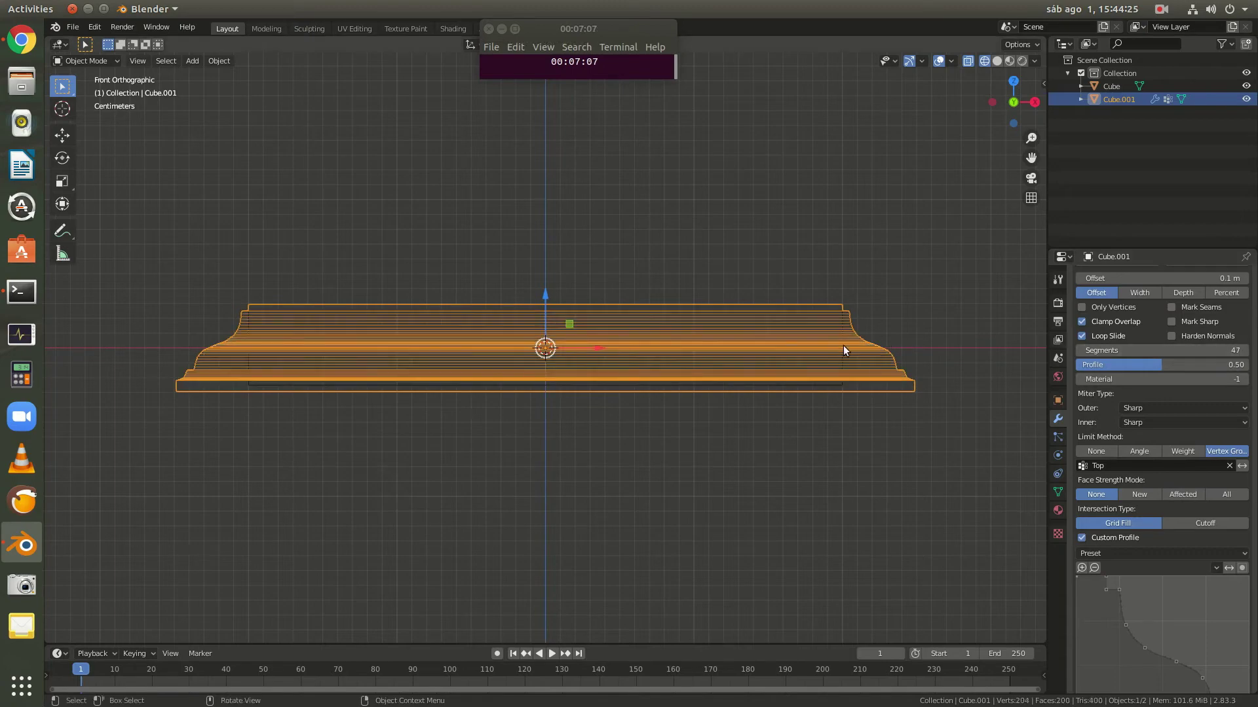
pyautogui.moveTo(866, 348); pyautogui.dragTo(854, 371, button='middle')
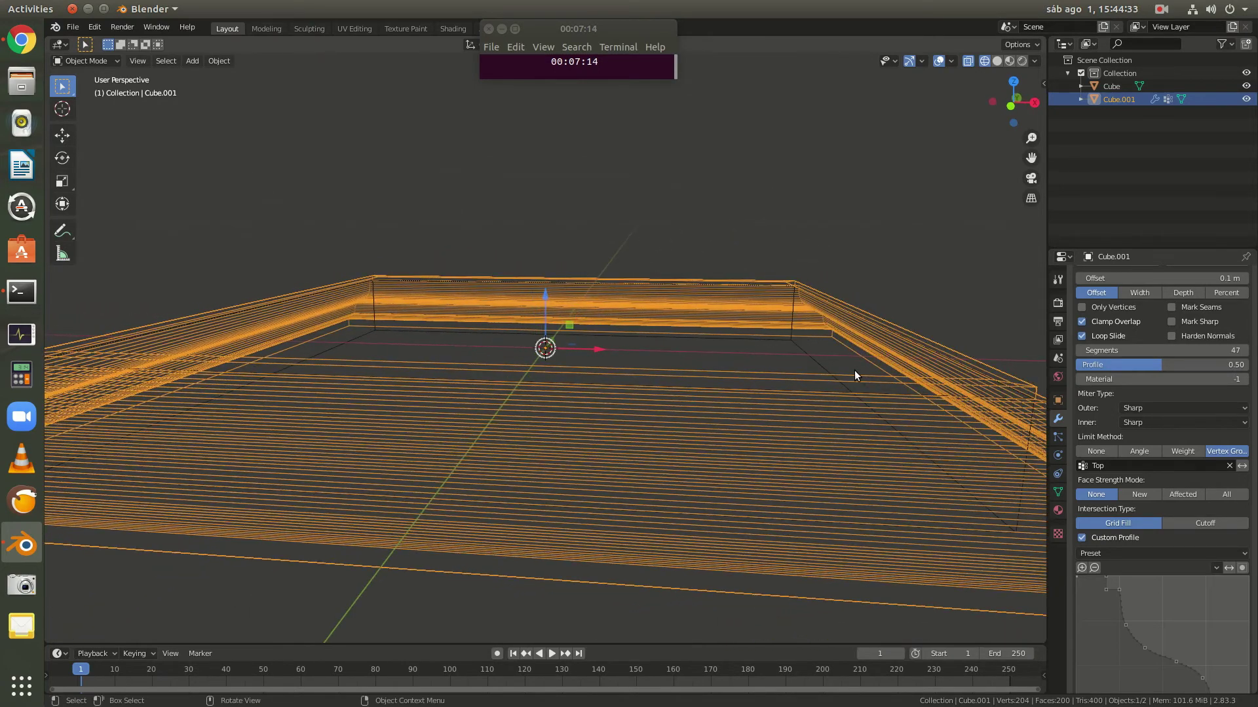
# - Scale all of the molded block's geometry by about 1.018 in X and Y only, leaving its height alone
pyautogui.press('KP_1')
pyautogui.scroll(2, 854, 372)
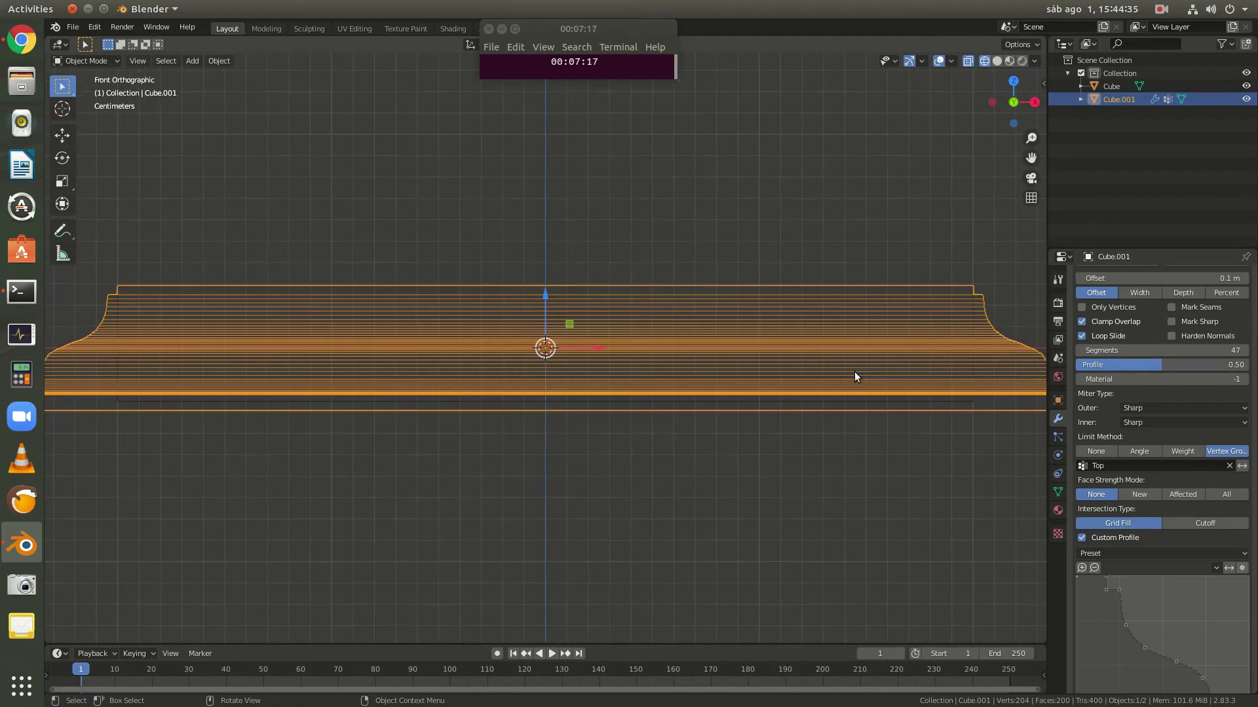
pyautogui.press('Tab')
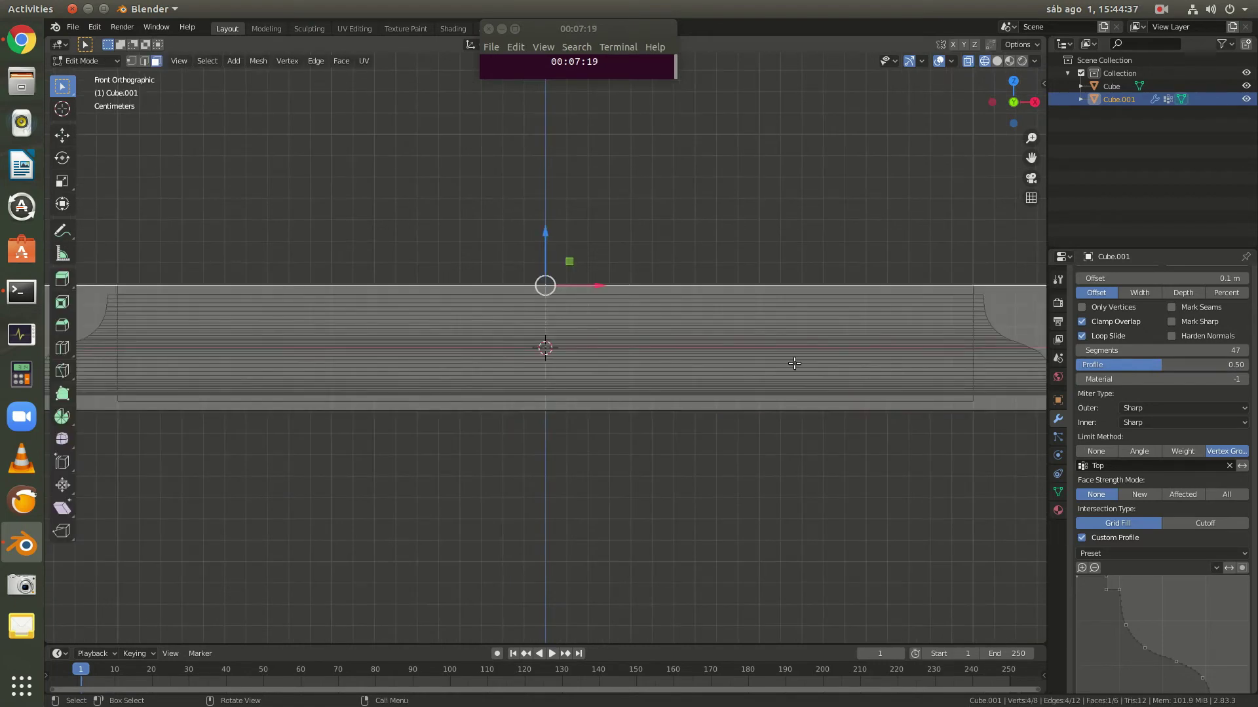
pyautogui.press('a')
pyautogui.press('s')
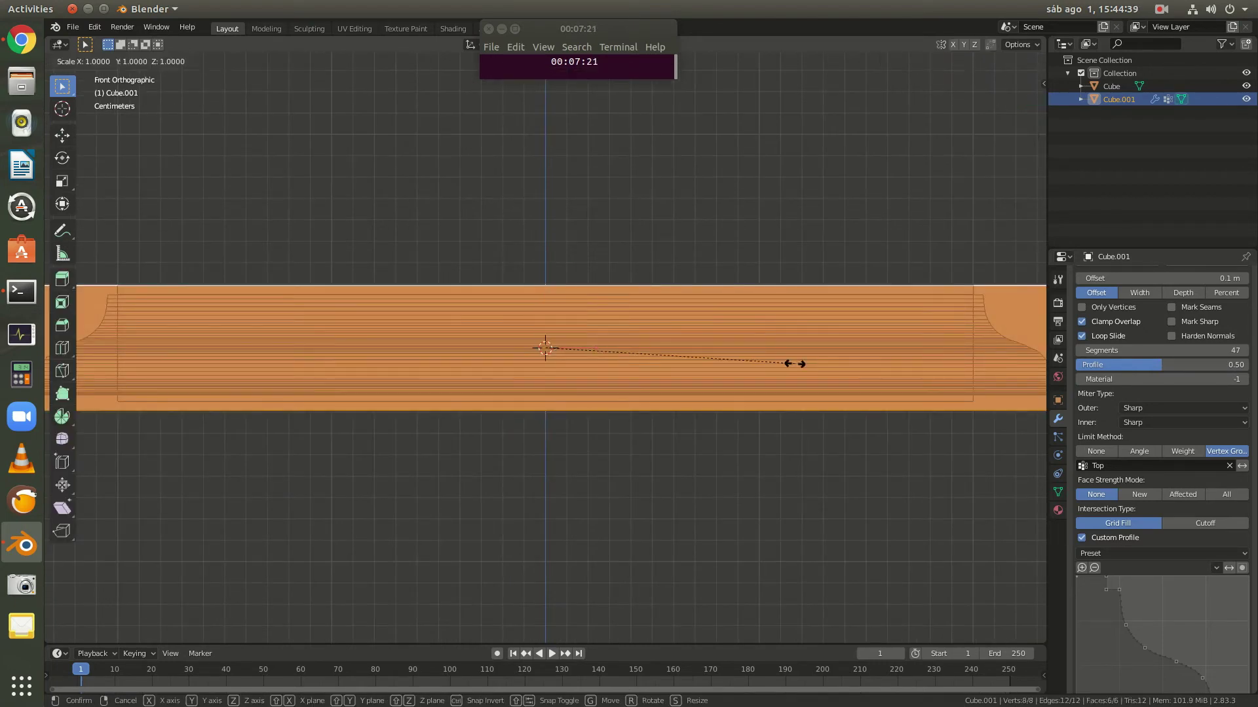
pyautogui.hotkey('shift', 'z')
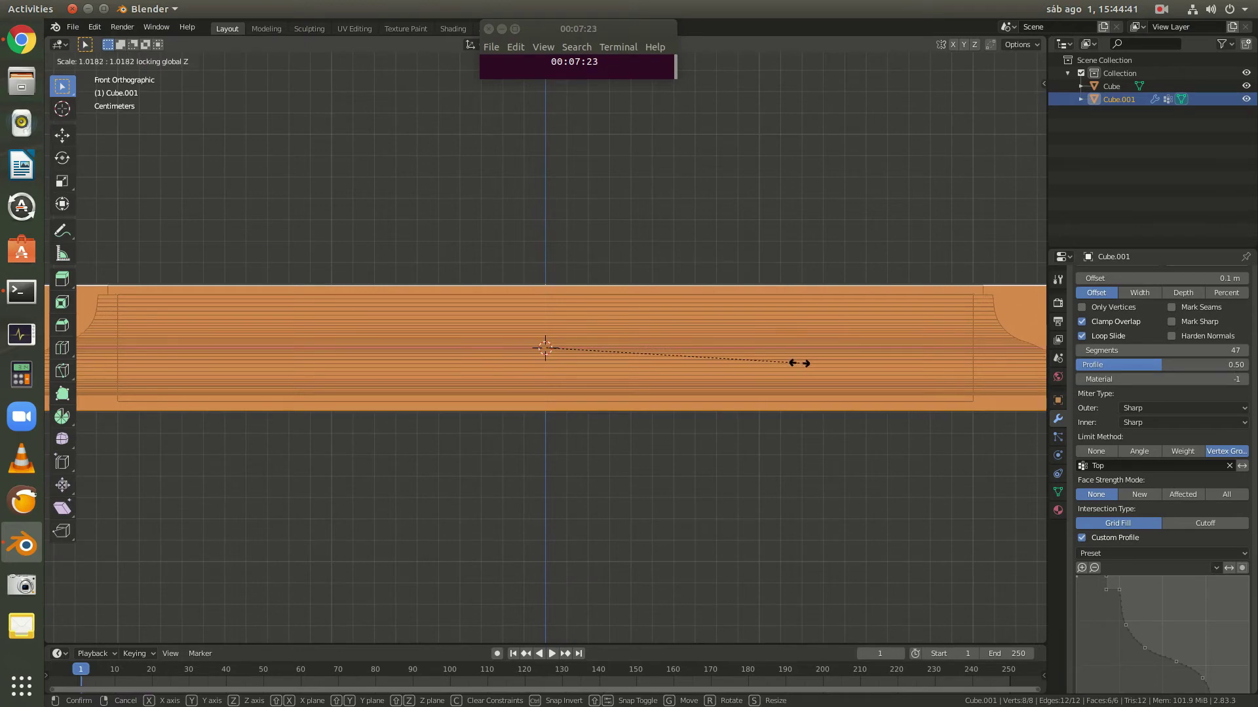
pyautogui.click(799, 363)
pyautogui.scroll(-3, 795, 390)
pyautogui.moveTo(794, 391); pyautogui.dragTo(766, 429, button='middle')
pyautogui.press('Tab')
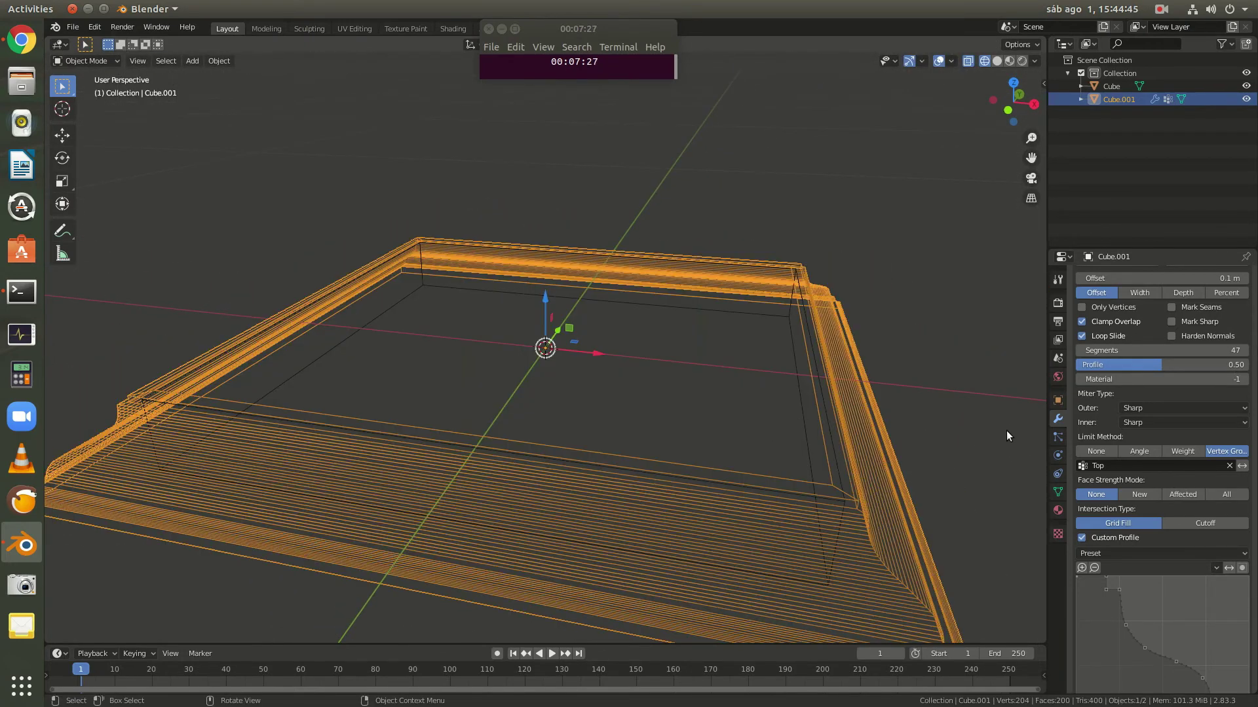
# - Show the viewport in Material Preview shading and give the molded block a new material named Resin
pyautogui.click(1057, 512)
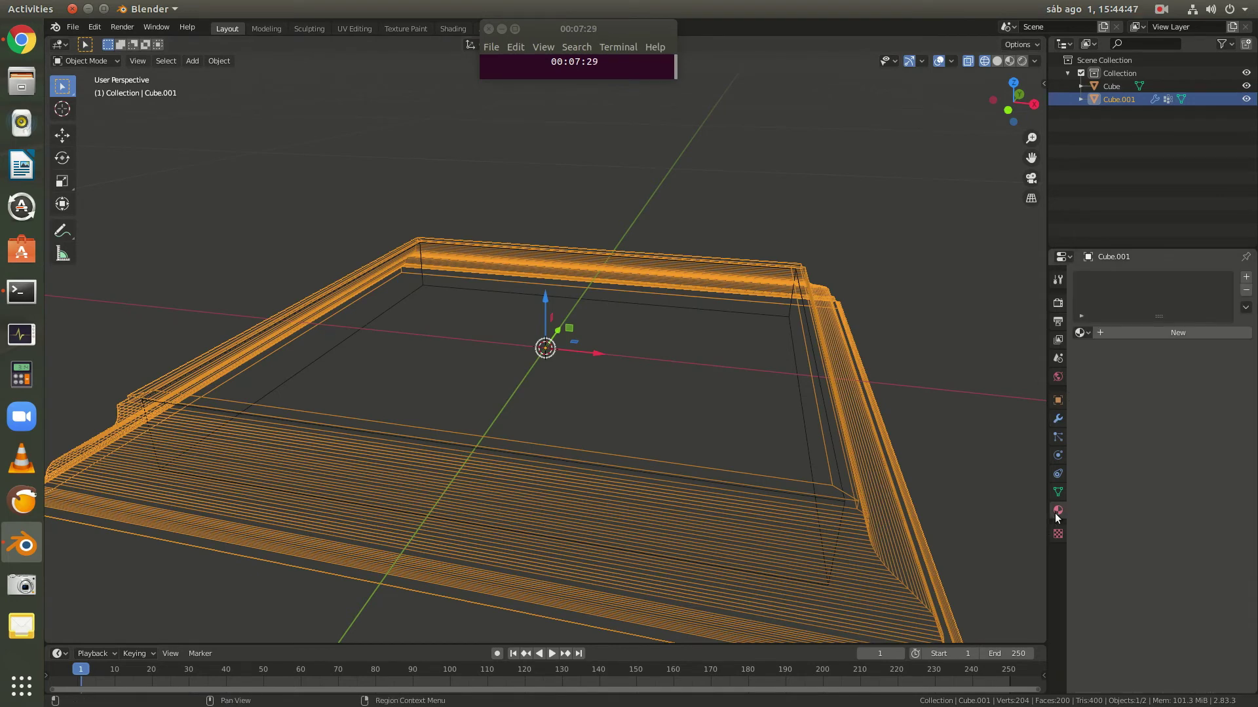
pyautogui.press('z')
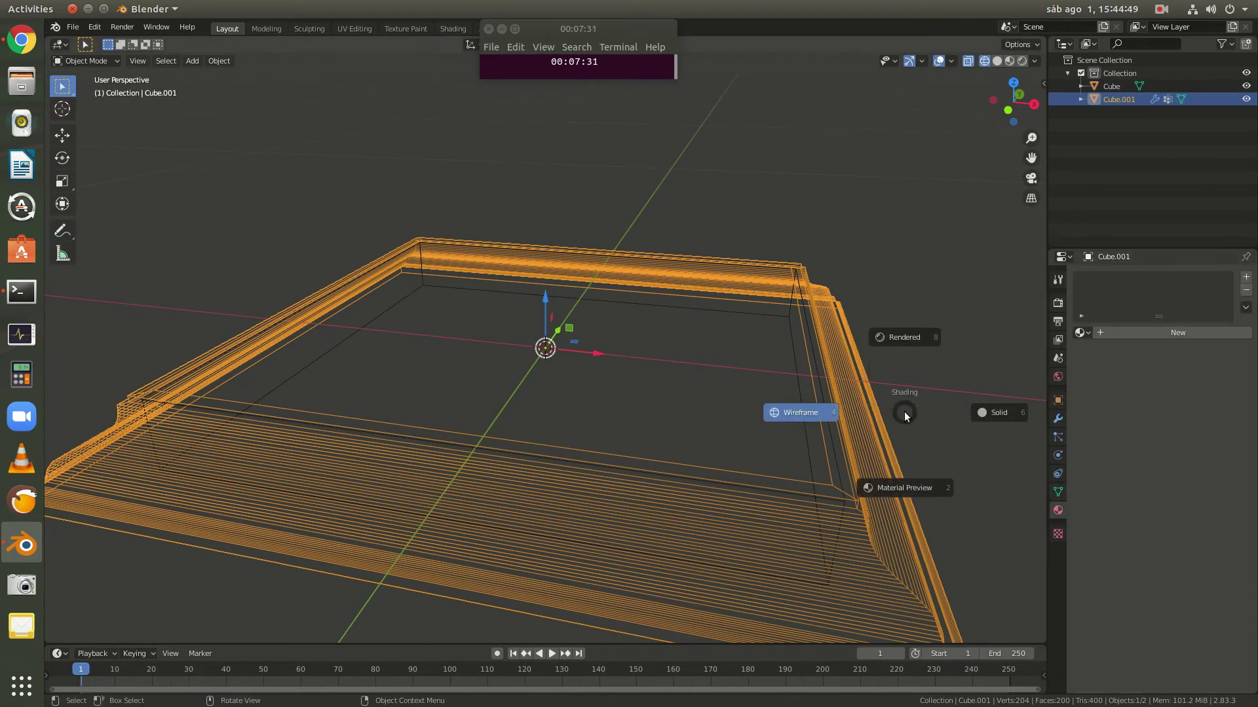
pyautogui.click(905, 483)
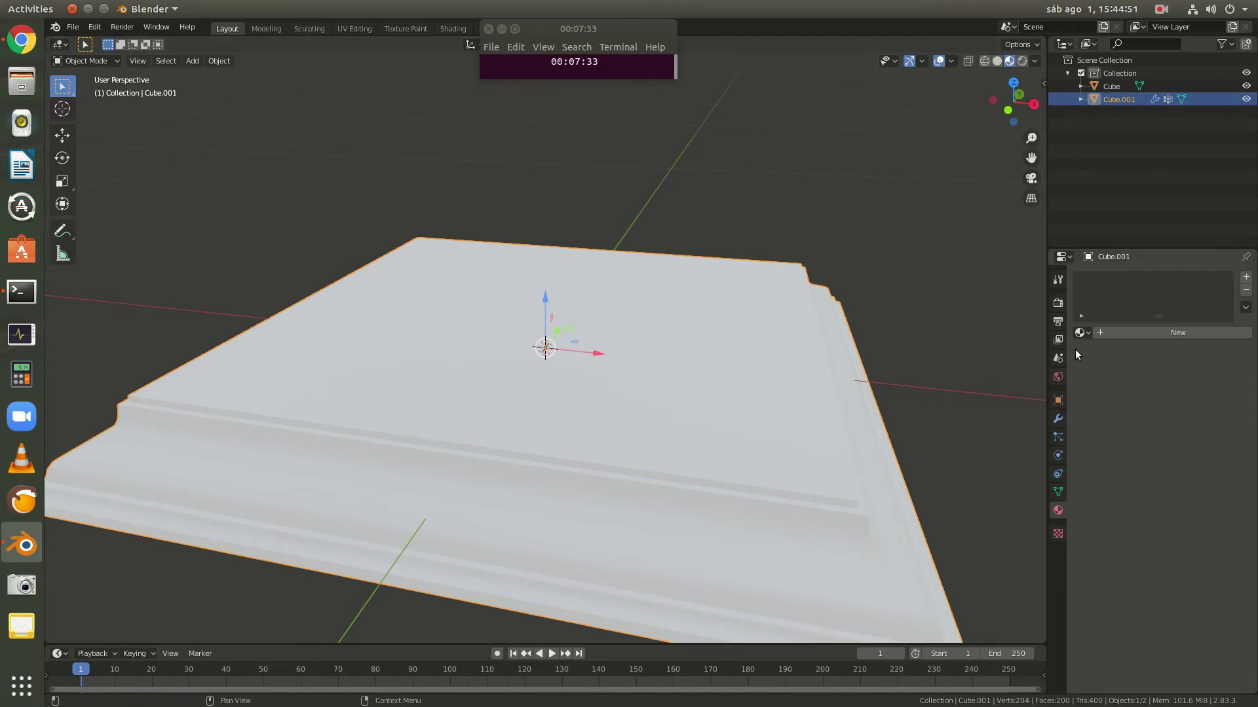
pyautogui.click(1115, 334)
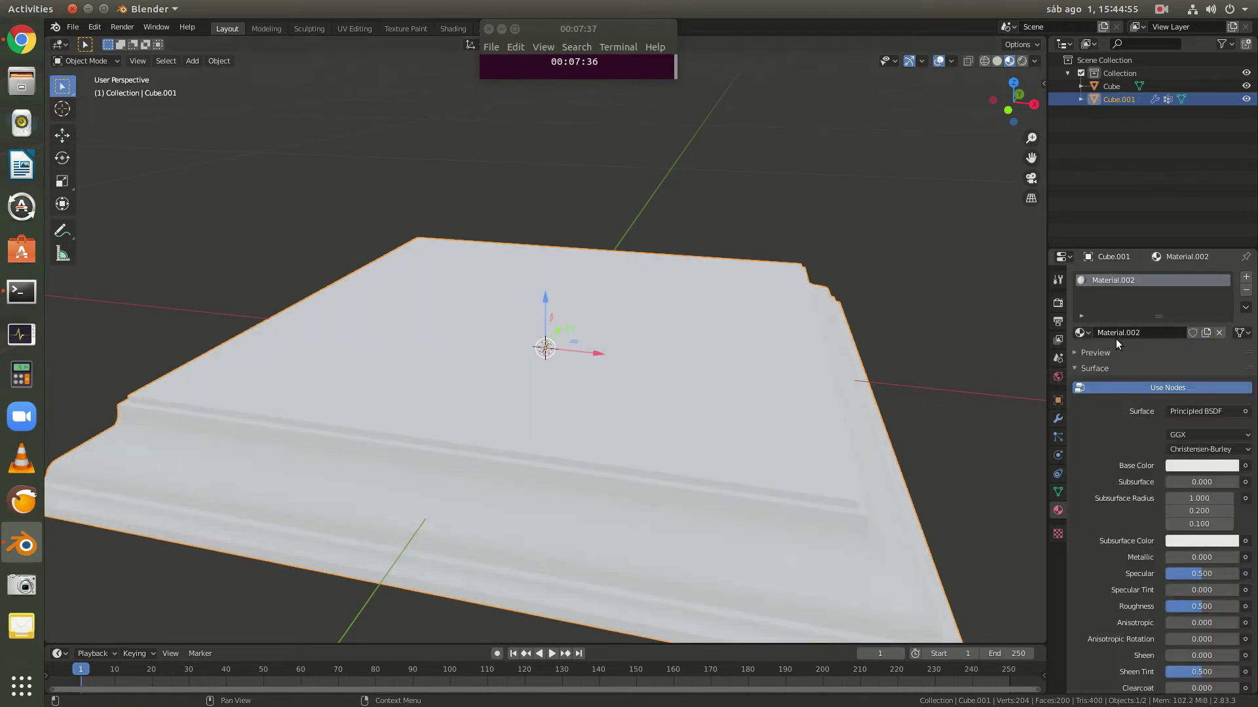
pyautogui.click(1133, 331)
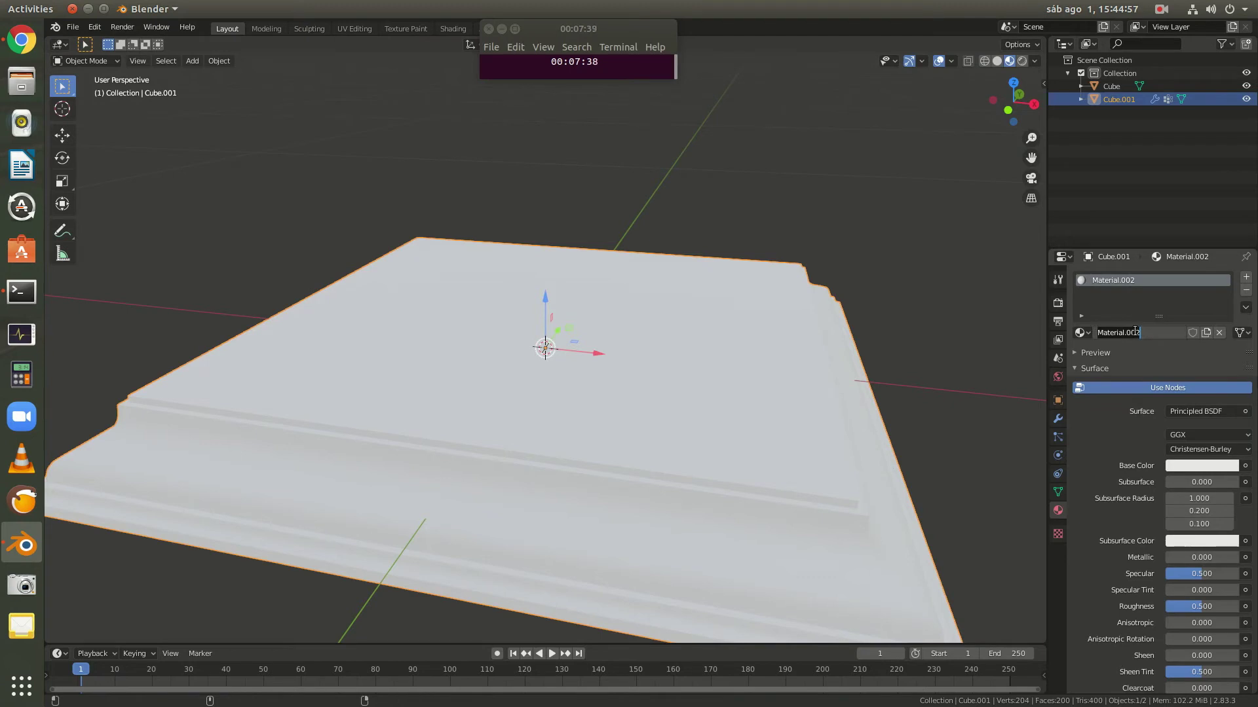
pyautogui.write('Resin')
pyautogui.press('Return')
# - Brighten the Resin material's base color, set its Transmission to 1.000 and reduce its Roughness to 0.000
pyautogui.scroll(-10, 1133, 329)
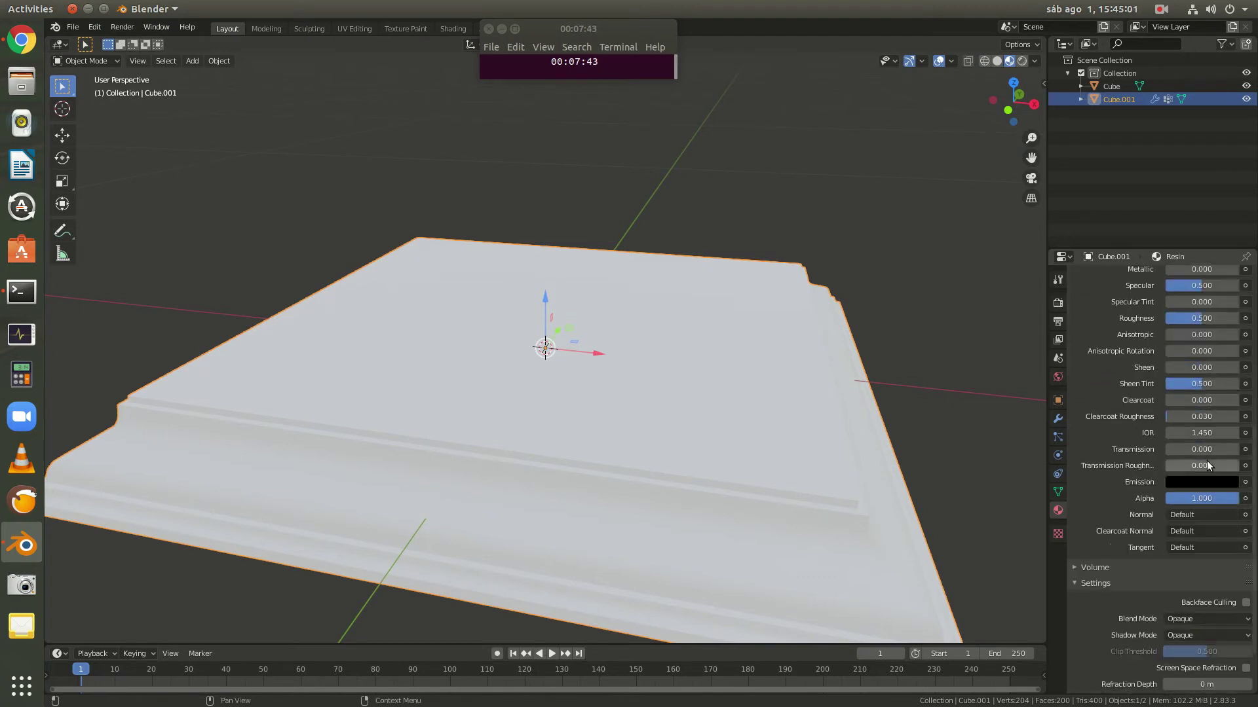
pyautogui.scroll(5, 1206, 461)
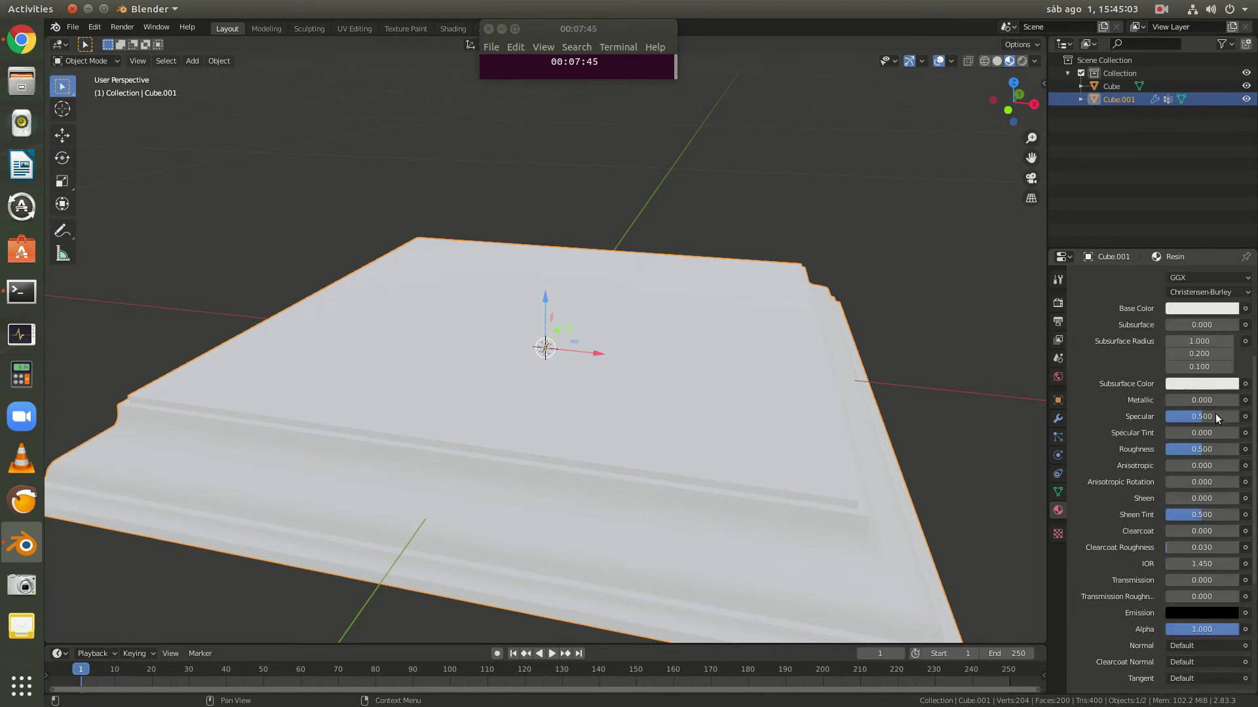
pyautogui.scroll(2, 1216, 414)
pyautogui.click(1203, 359)
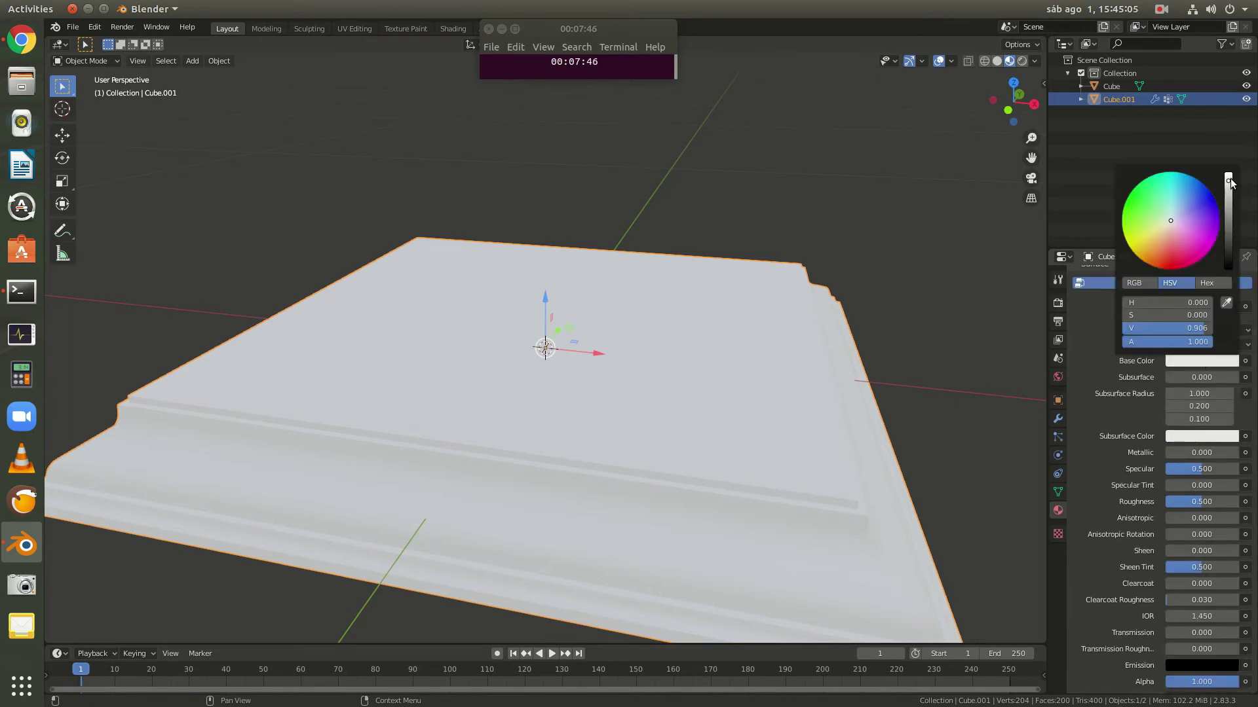
pyautogui.scroll(-4, 1194, 520)
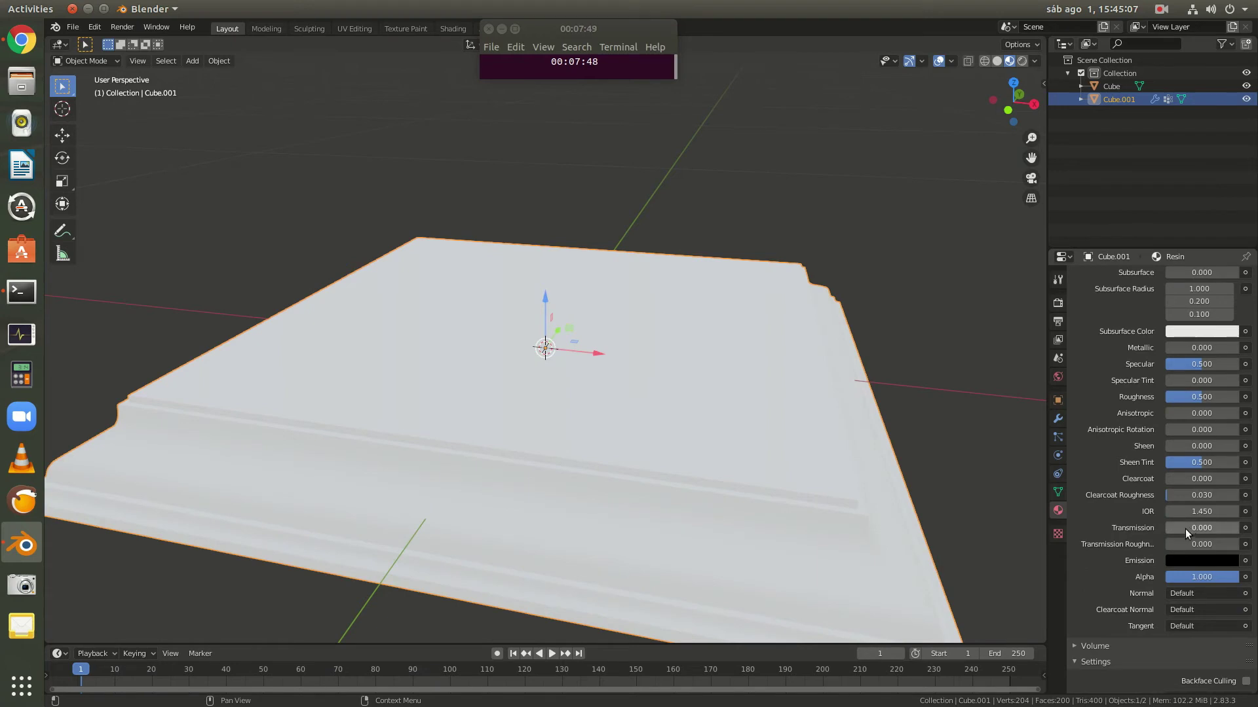
pyautogui.moveTo(1185, 528); pyautogui.dragTo(1239, 528)
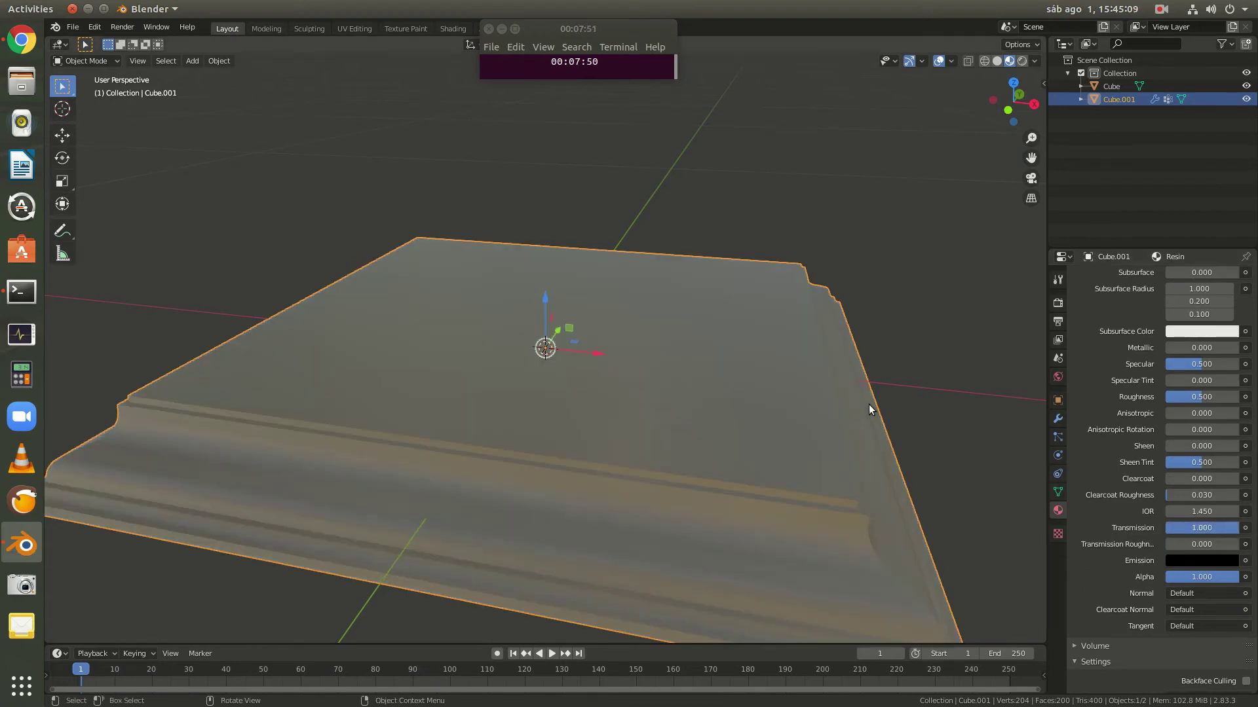
pyautogui.moveTo(1202, 397); pyautogui.dragTo(1166, 396)
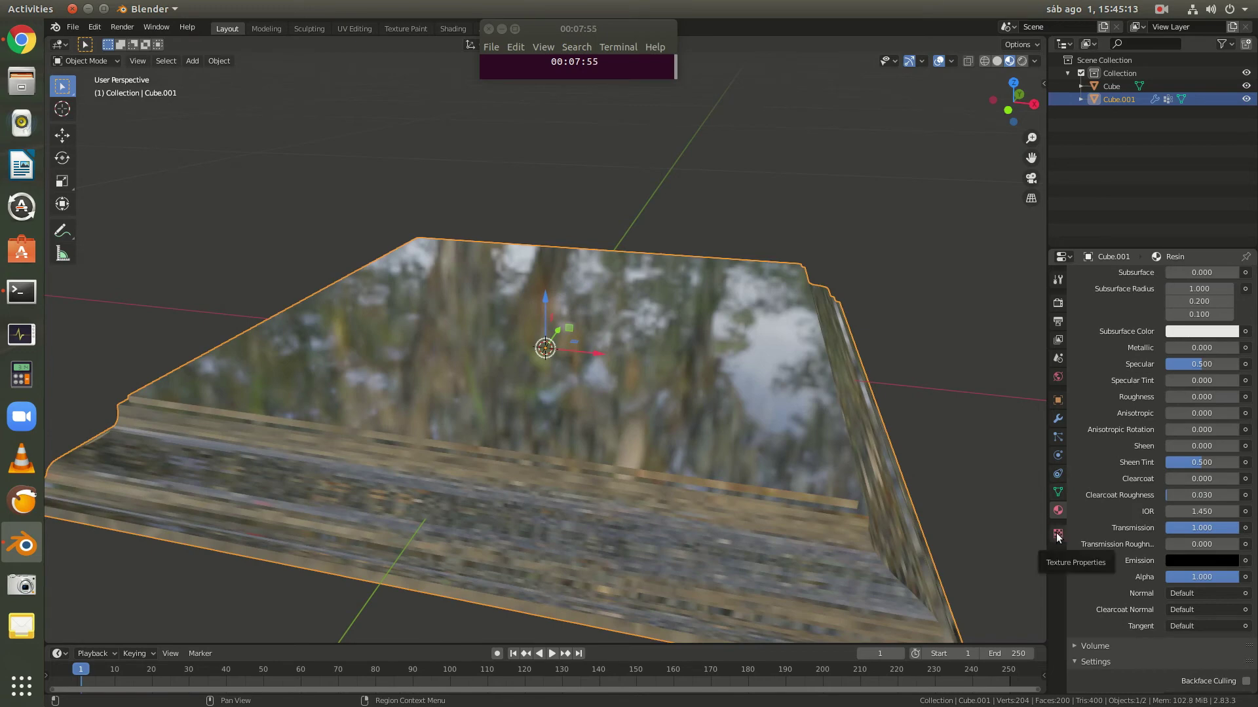
# - Enable Screen Space Reflections with Refraction for Eevee and inspect the chessboard through the transparent block
pyautogui.scroll(-5, 1178, 520)
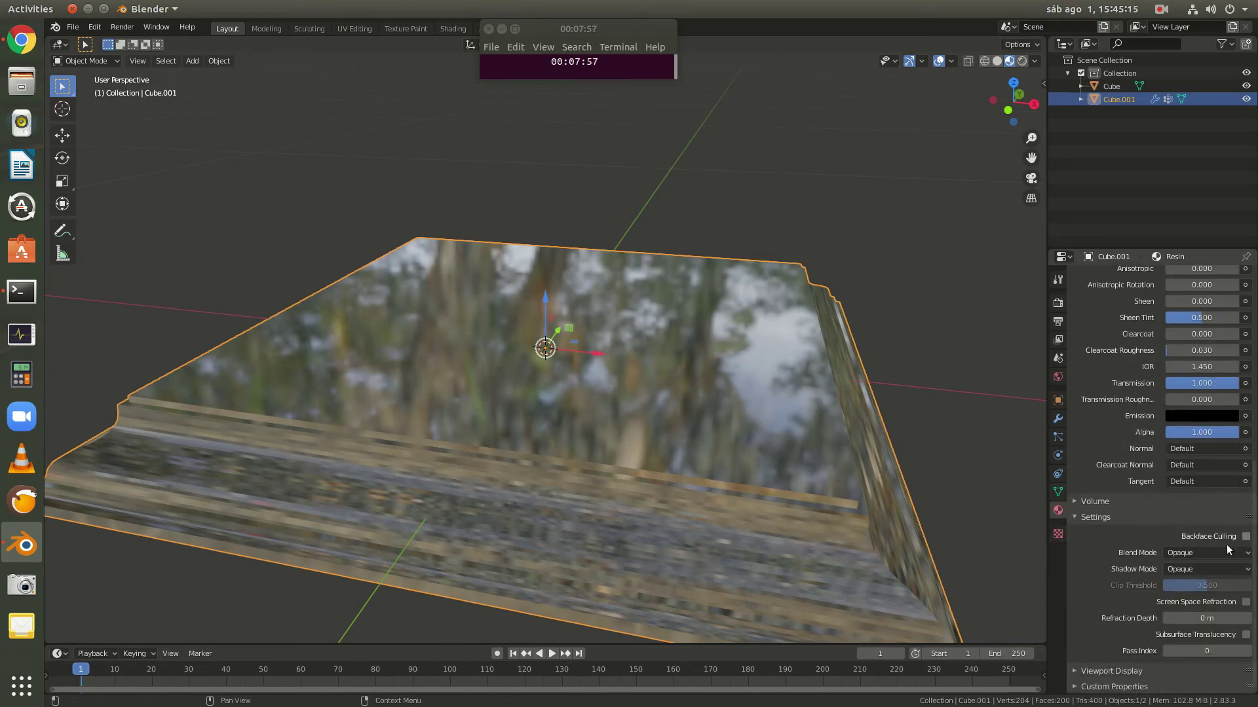
pyautogui.click(1058, 304)
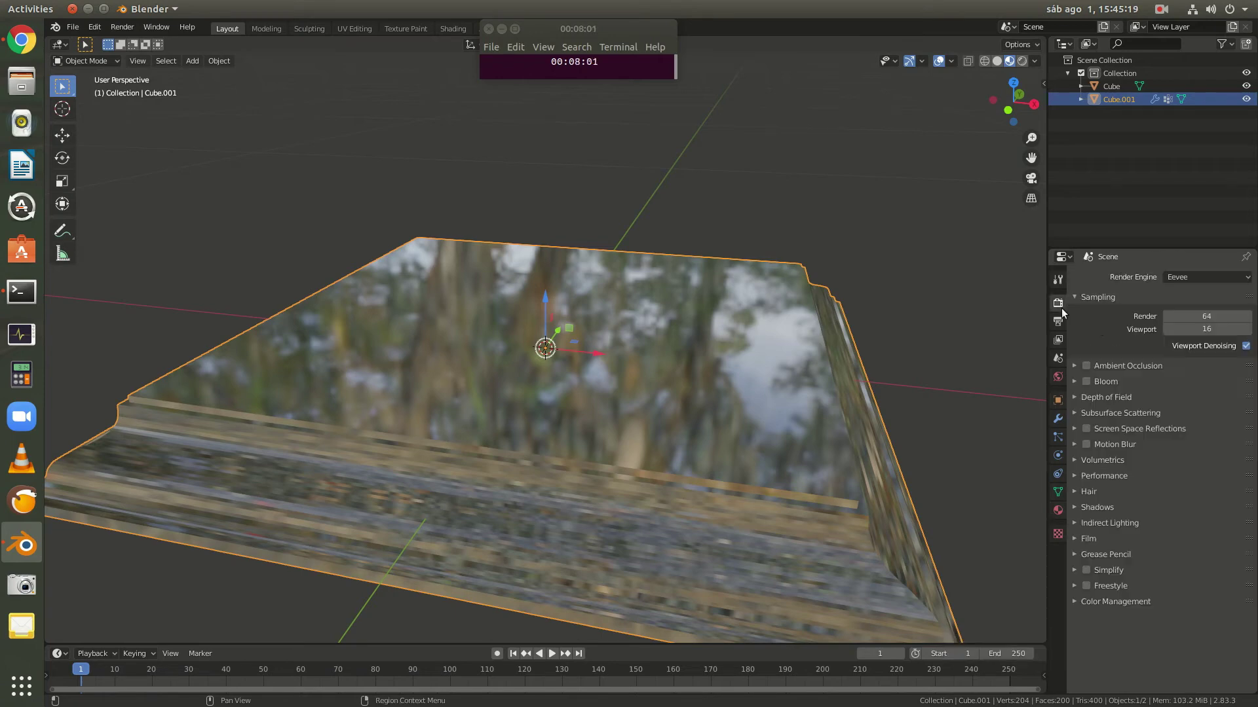
pyautogui.click(1088, 427)
pyautogui.click(1078, 426)
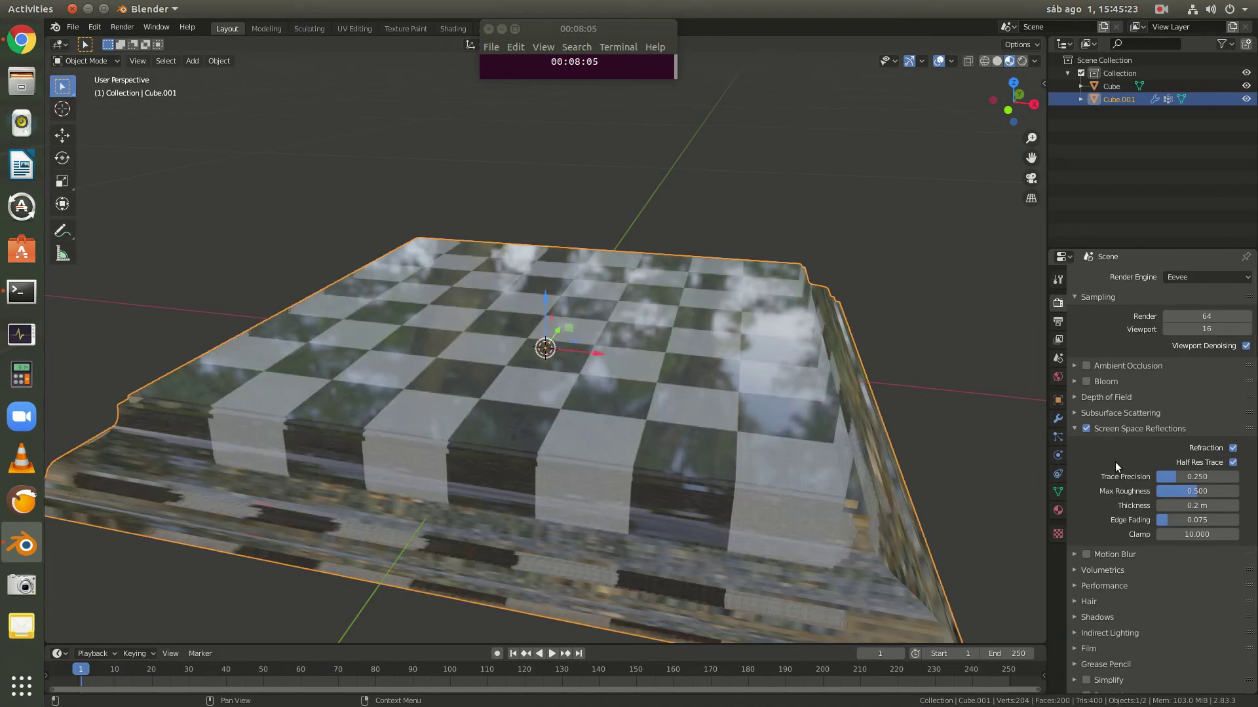
pyautogui.moveTo(983, 439); pyautogui.dragTo(1109, 447, button='middle')
pyautogui.click(1074, 428)
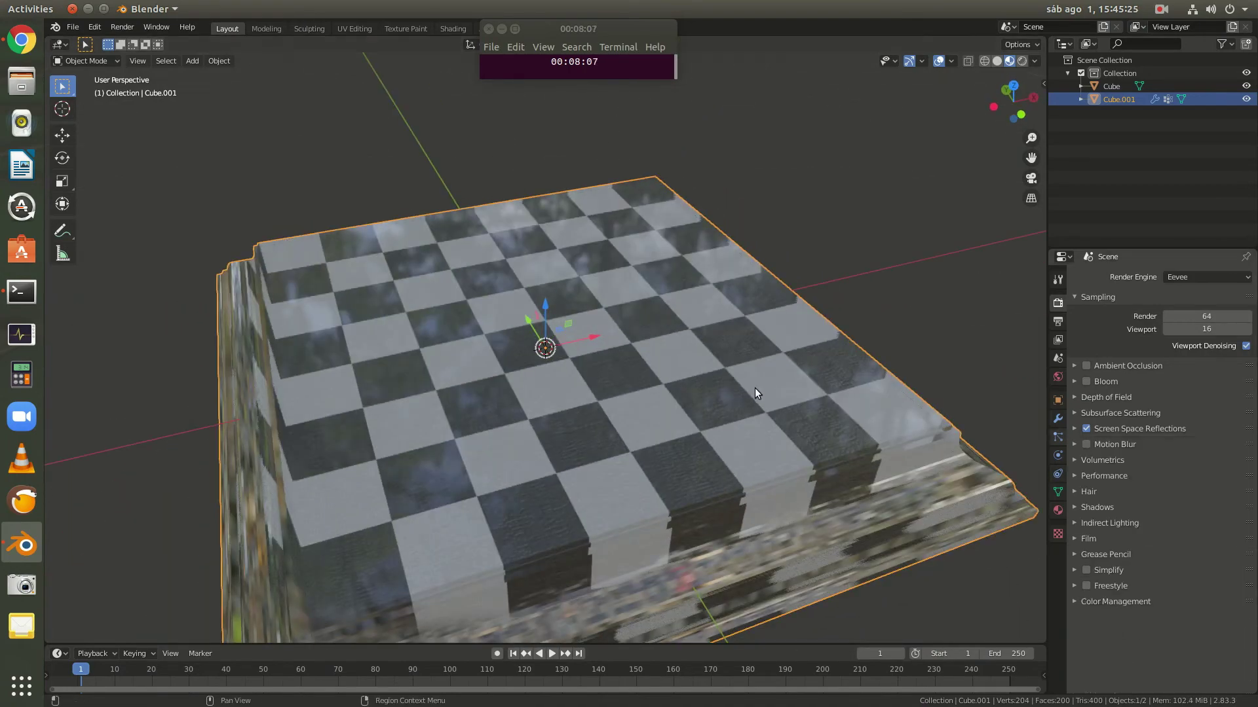
pyautogui.moveTo(755, 393); pyautogui.dragTo(1019, 252, button='middle')
pyautogui.scroll(-5, 643, 413)
pyautogui.scroll(5, 644, 412)
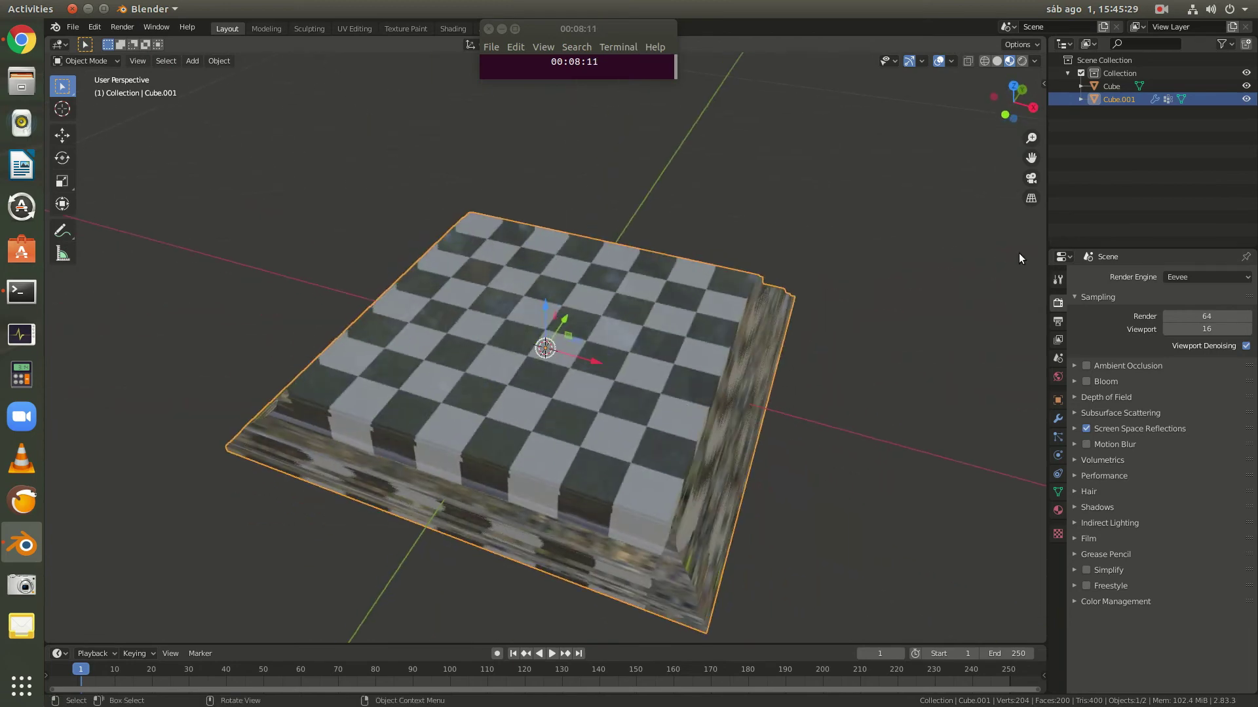
# - Deselect the block and switch the viewport to Rendered shading to view the whole board from above
pyautogui.click(1057, 279)
pyautogui.click(1057, 303)
pyautogui.click(1023, 67)
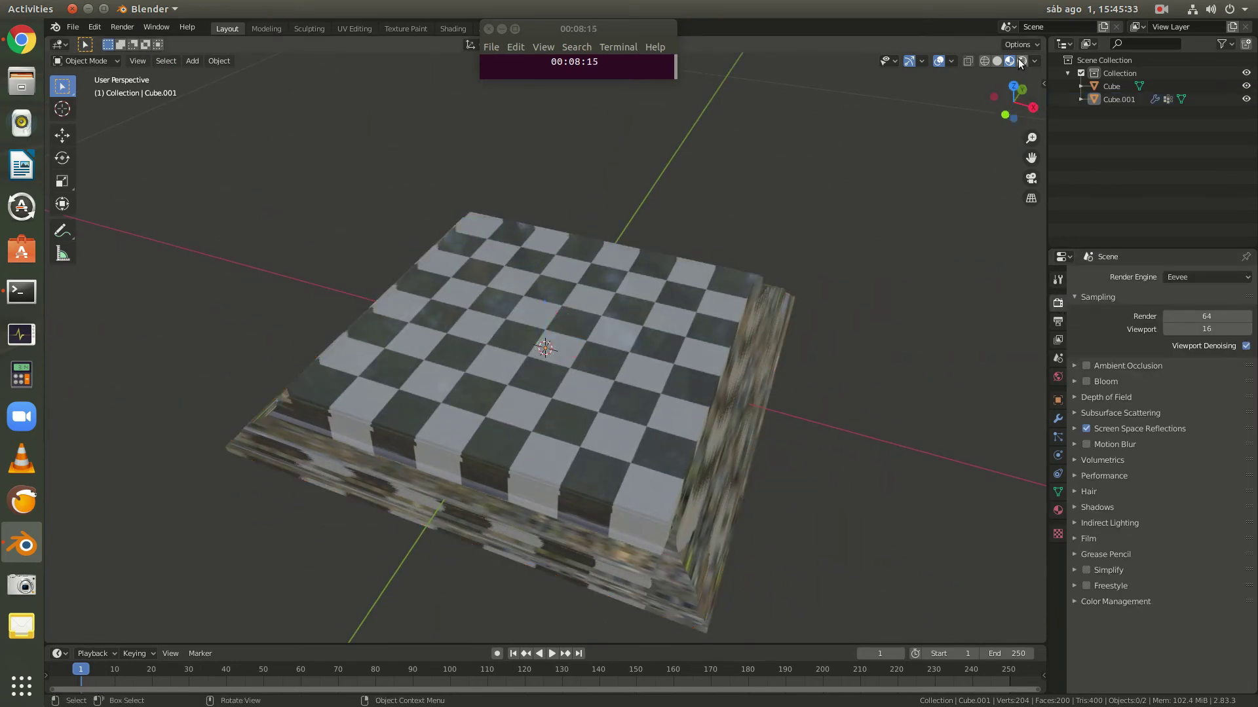
pyautogui.click(1021, 61)
pyautogui.moveTo(780, 243)
pyautogui.mouseDown(button='middle')
pyautogui.moveTo(624, 379)
pyautogui.moveTo(673, 355)
pyautogui.moveTo(601, 258)
pyautogui.moveTo(524, 390)
pyautogui.moveTo(616, 403)
pyautogui.mouseUp(button='middle')
pyautogui.scroll(-4, 701, 324)
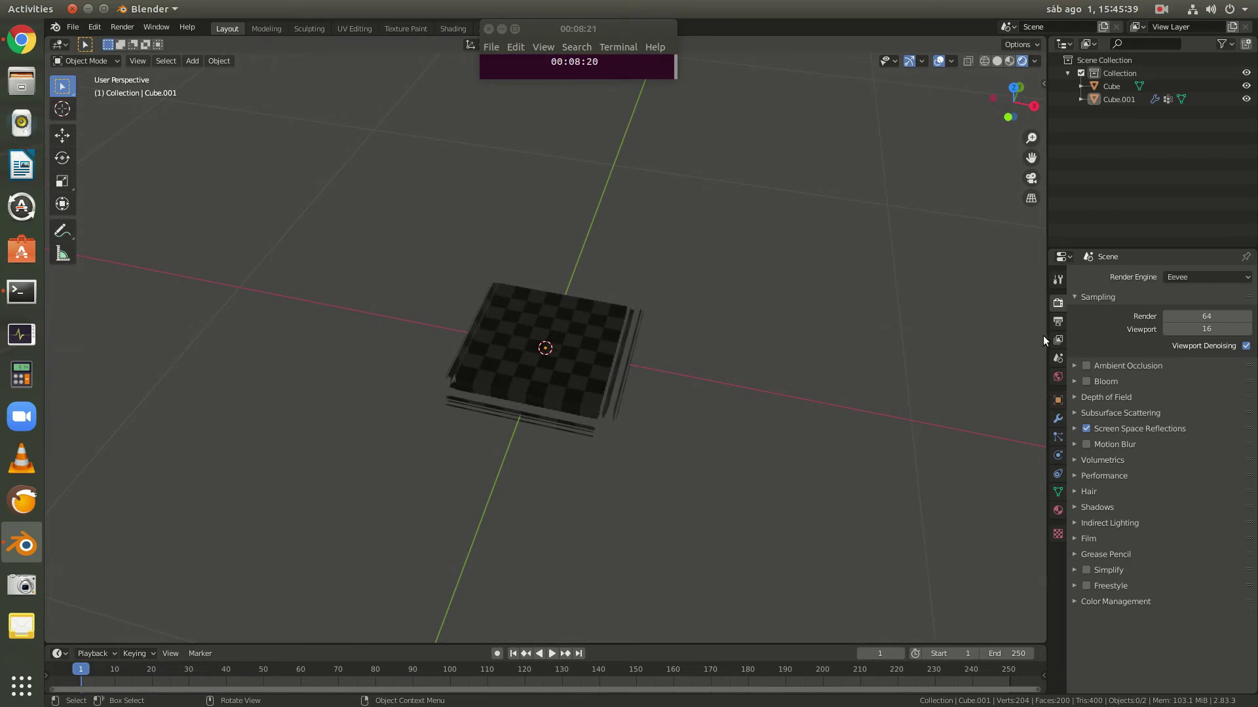
# - Use an Environment Texture as the world background color and load the TexturesCom forest image from the Experimental art folder
pyautogui.click(1058, 360)
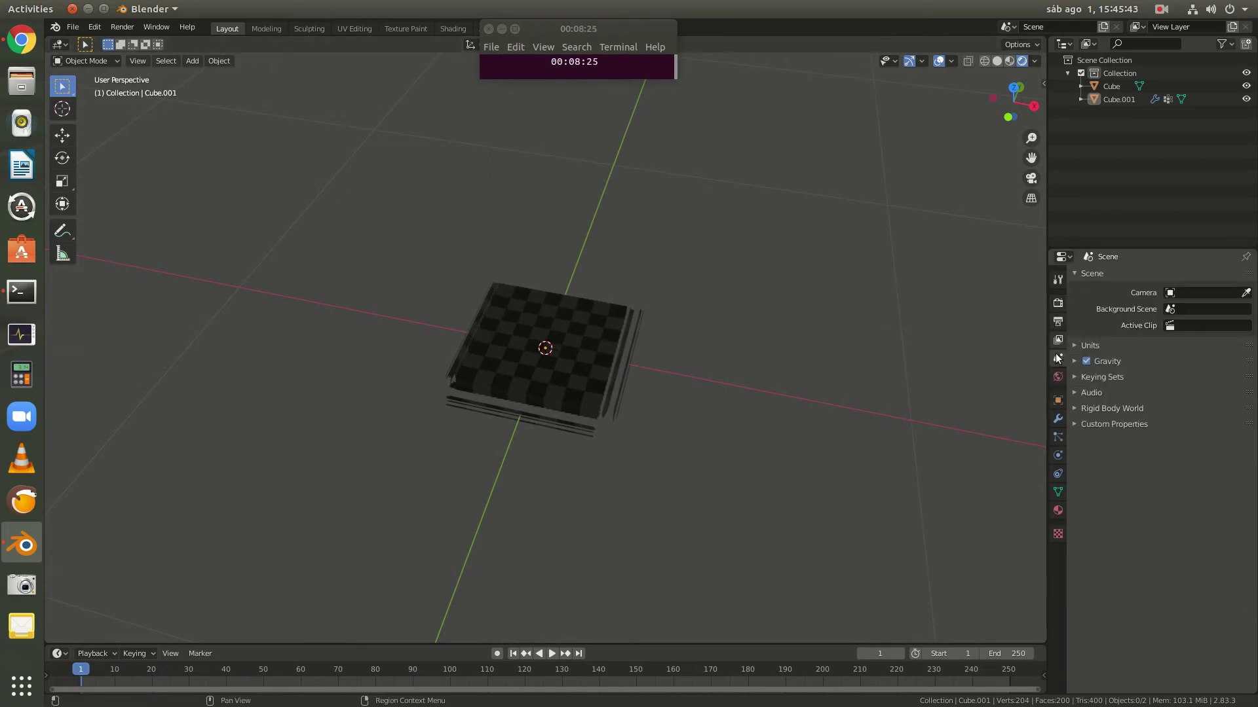
pyautogui.click(1057, 377)
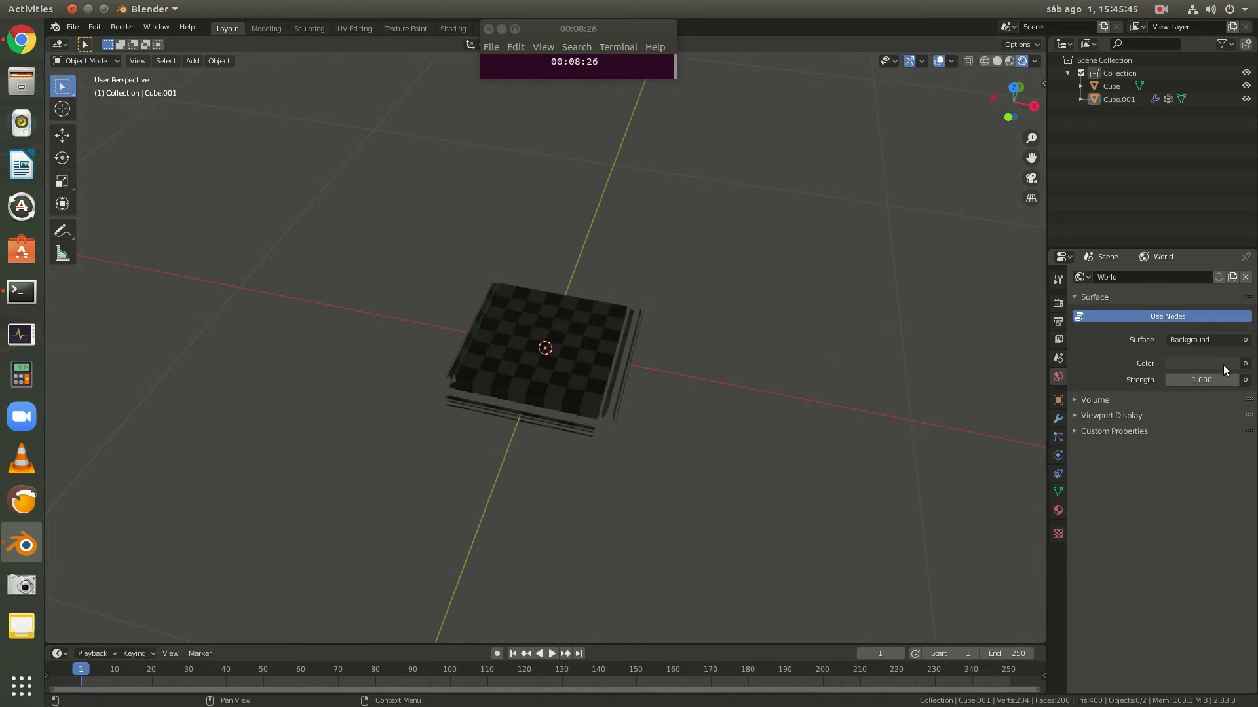
pyautogui.click(1245, 365)
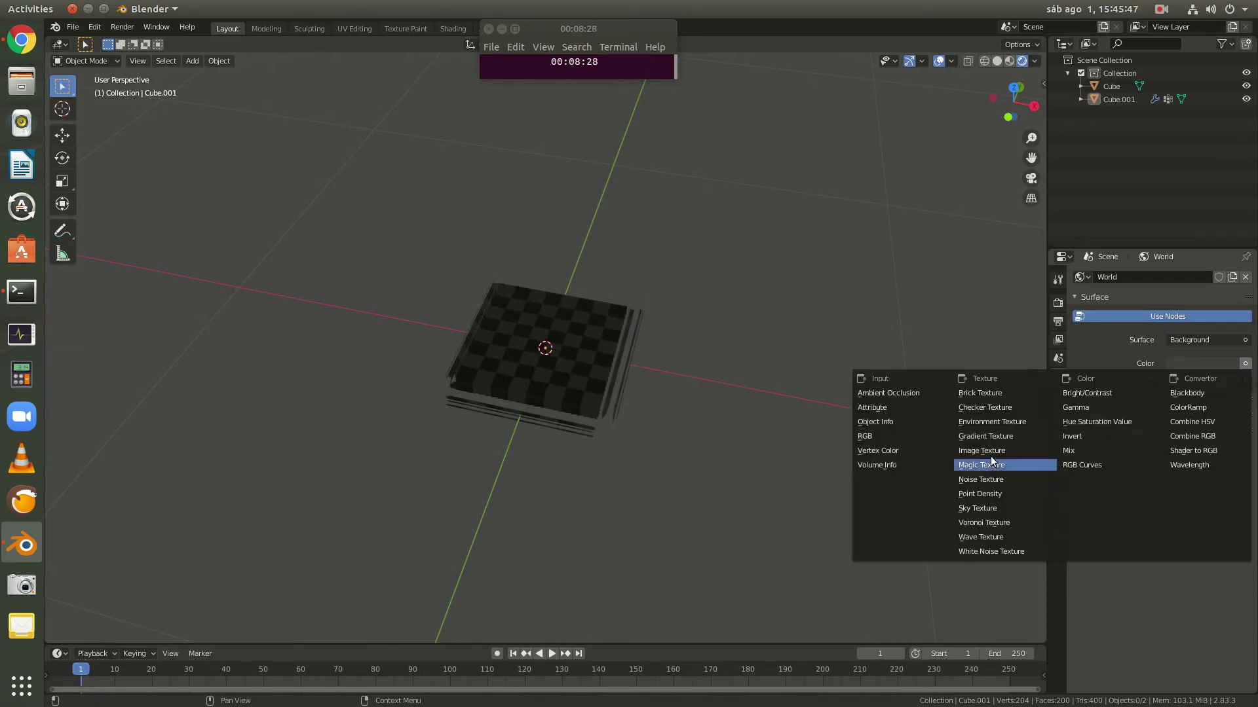
pyautogui.click(989, 422)
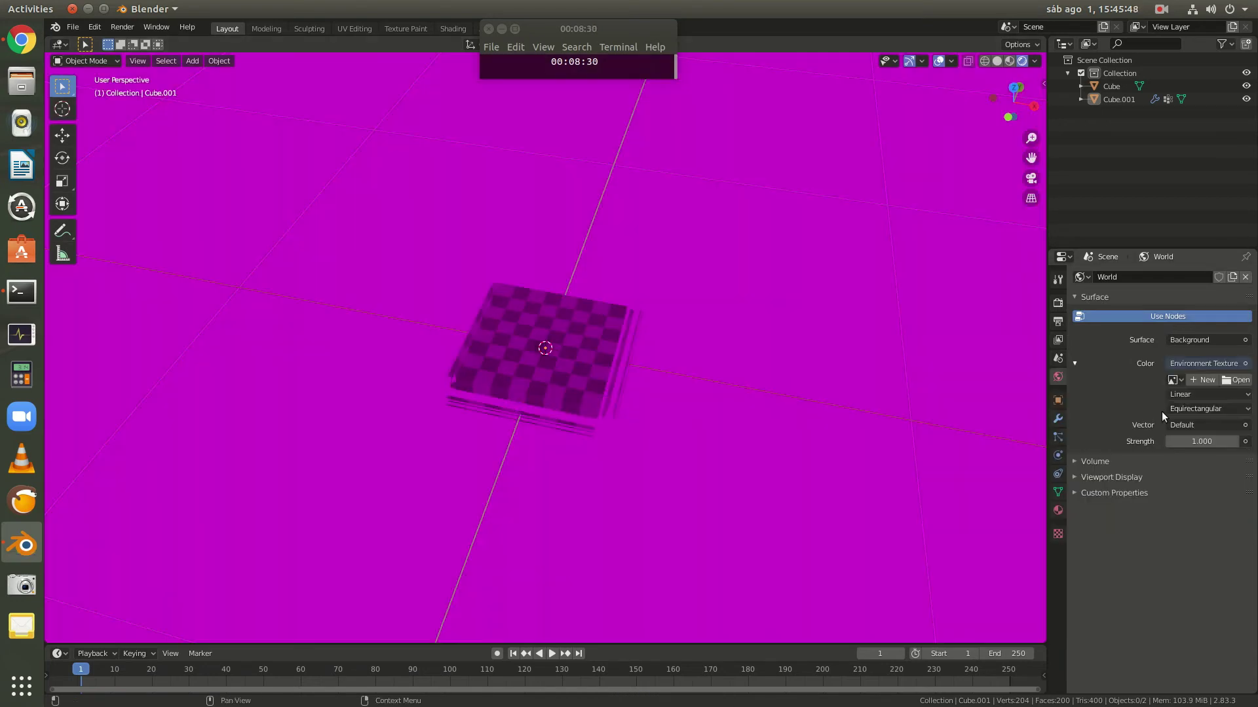
pyautogui.click(1229, 380)
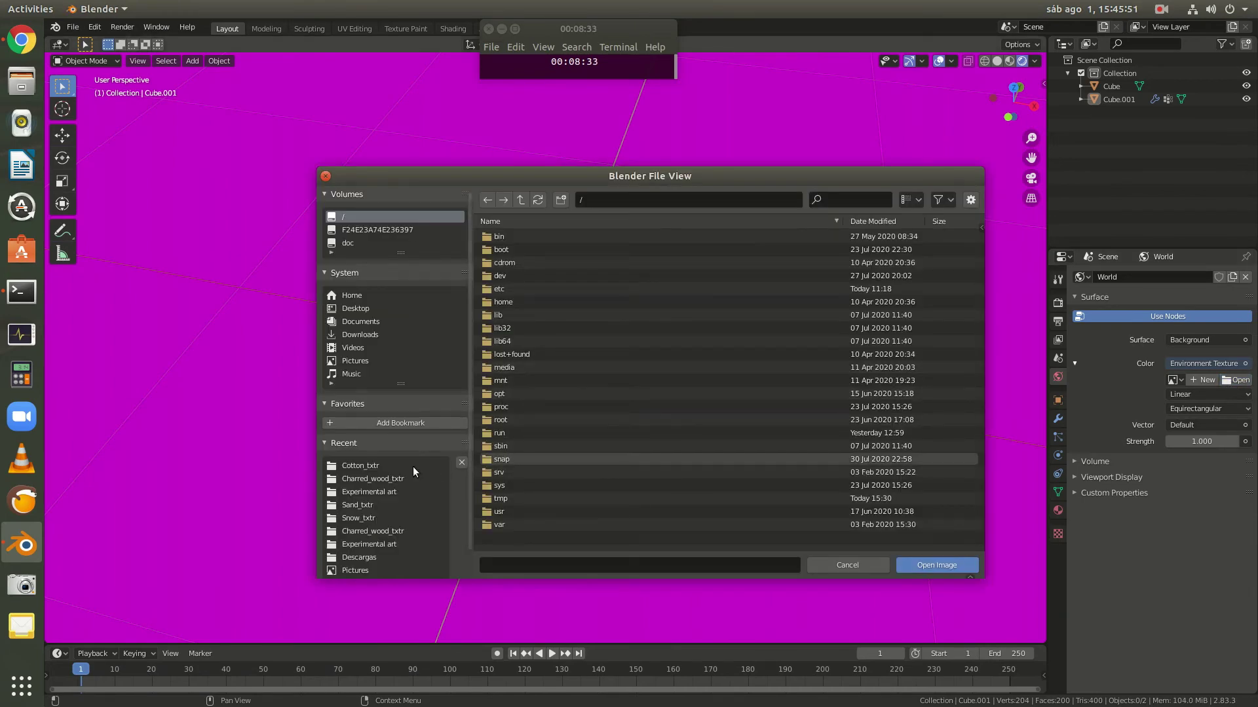
pyautogui.click(389, 493)
pyautogui.doubleClick(614, 368)
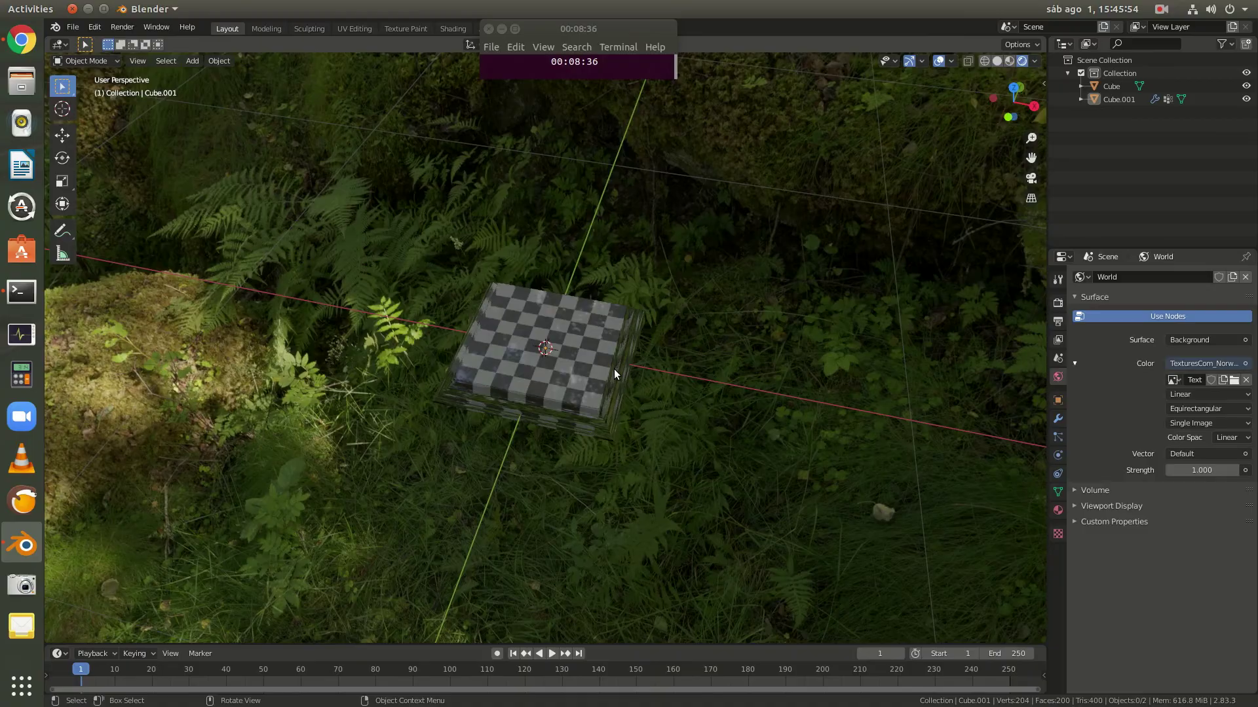
# - Add a Sun light to the scene and raise it well above the chessboard
pyautogui.moveTo(614, 368); pyautogui.dragTo(708, 329, button='middle')
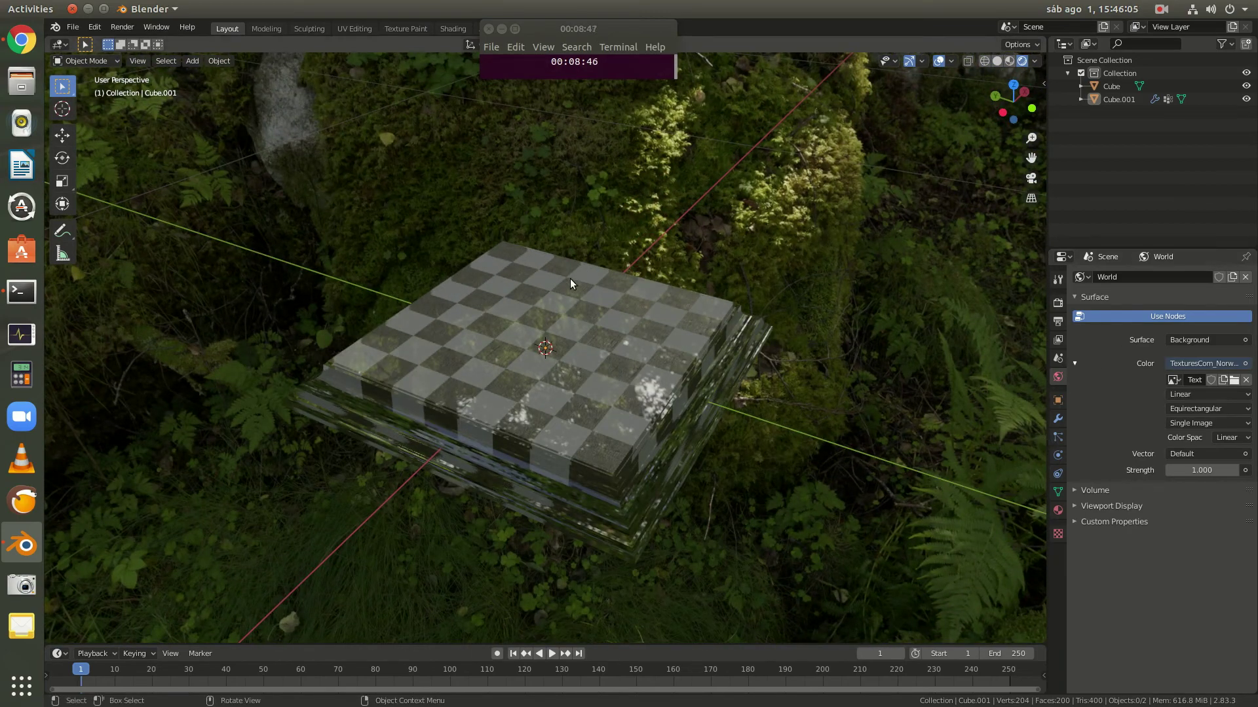
pyautogui.hotkey('shift', 'a')
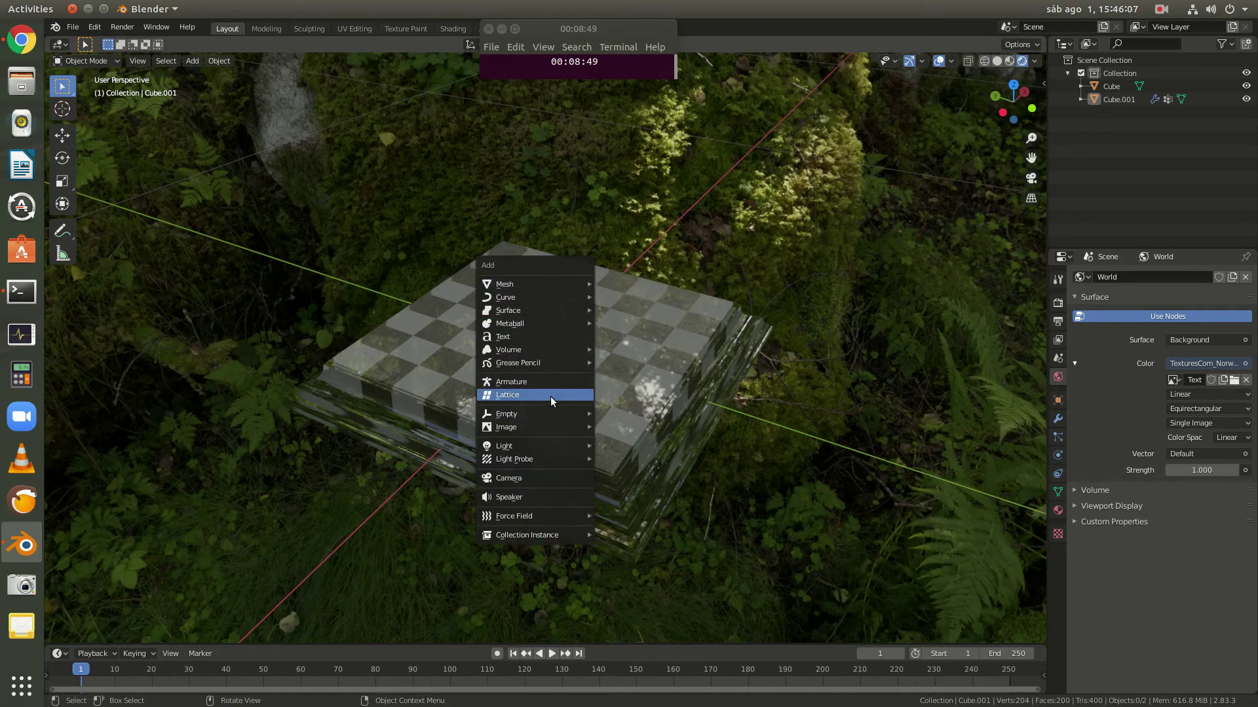
pyautogui.moveTo(531, 445)
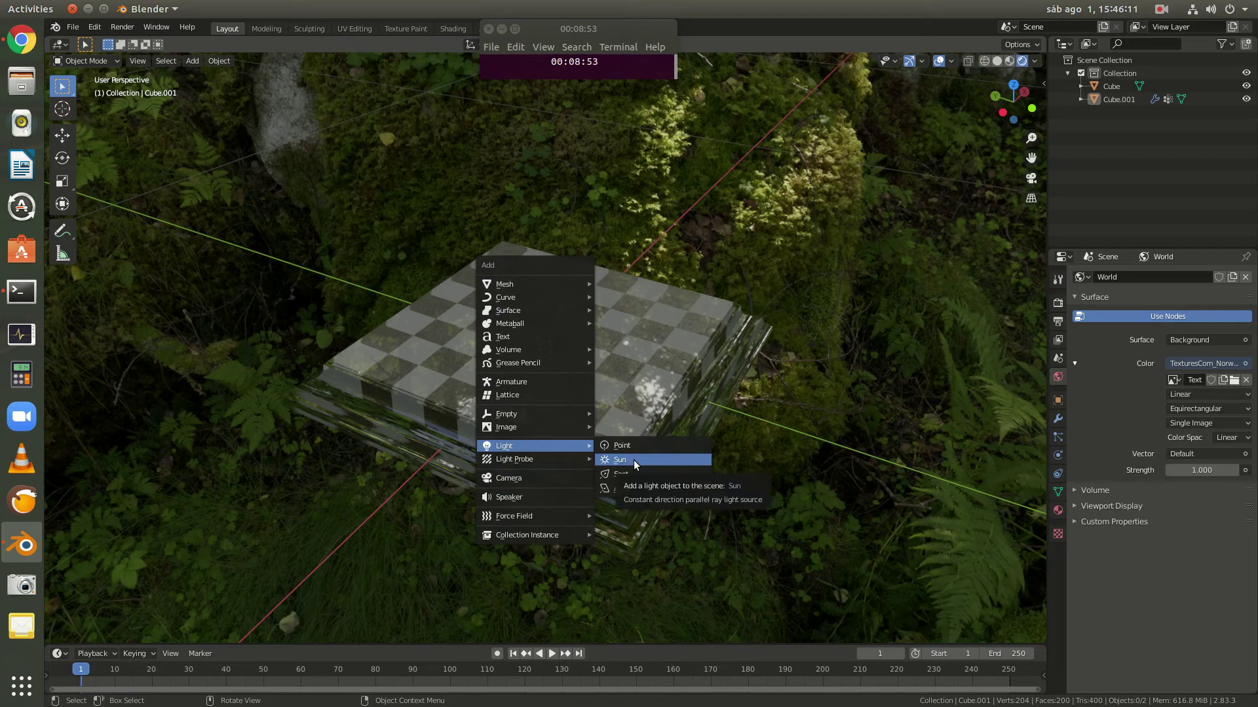
pyautogui.click(634, 460)
pyautogui.scroll(-3, 629, 380)
pyautogui.moveTo(554, 299); pyautogui.dragTo(554, 45)
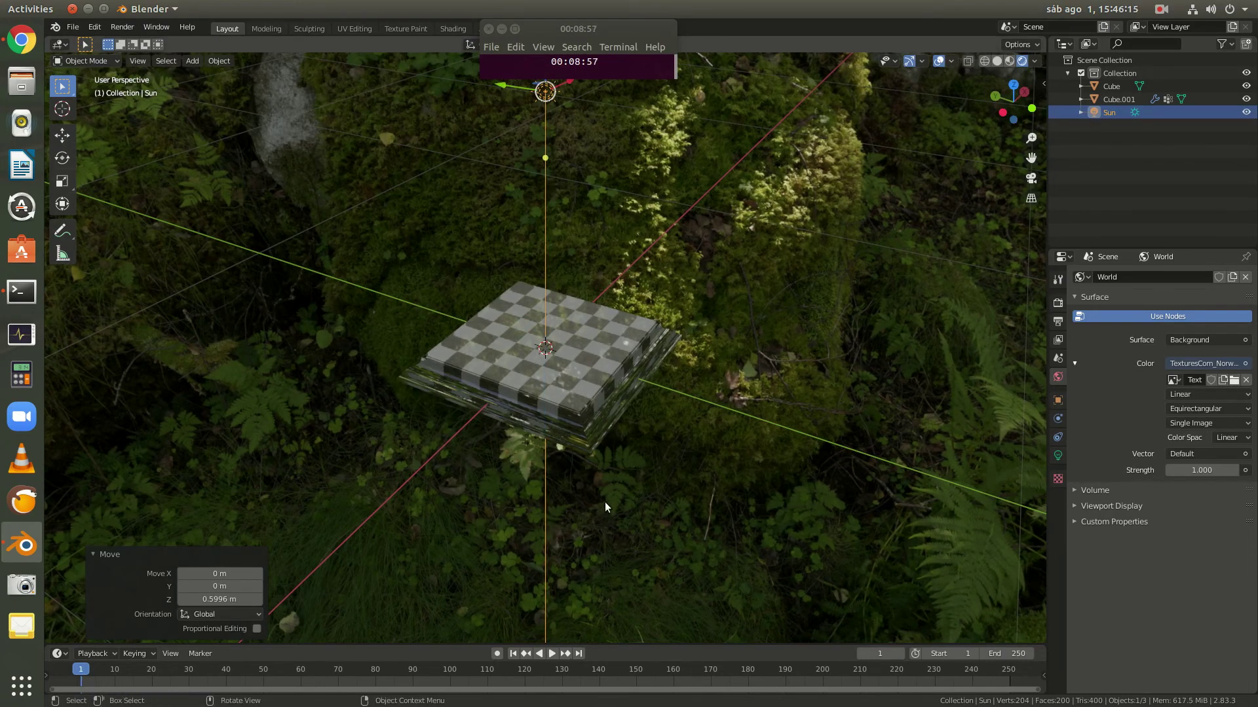
pyautogui.scroll(-4, 604, 501)
pyautogui.moveTo(548, 229); pyautogui.dragTo(548, 153)
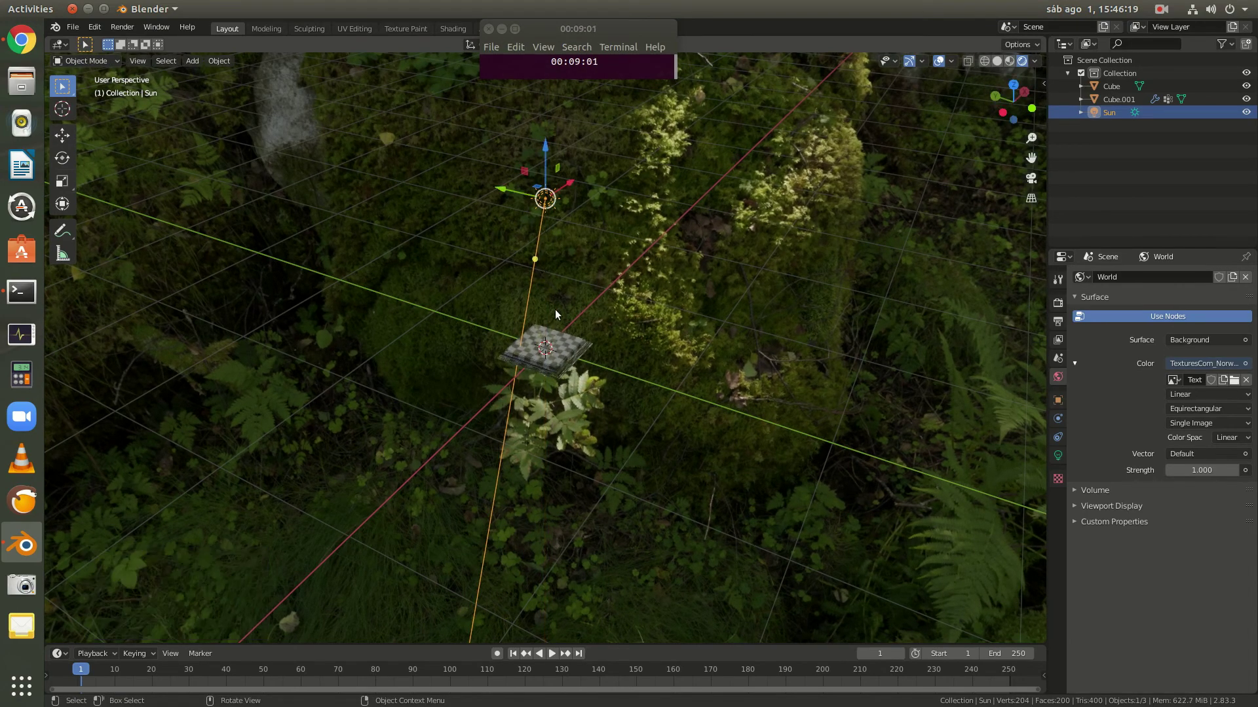
# - Set the Sun light's strength to 100
pyautogui.scroll(7, 548, 294)
pyautogui.click(1058, 455)
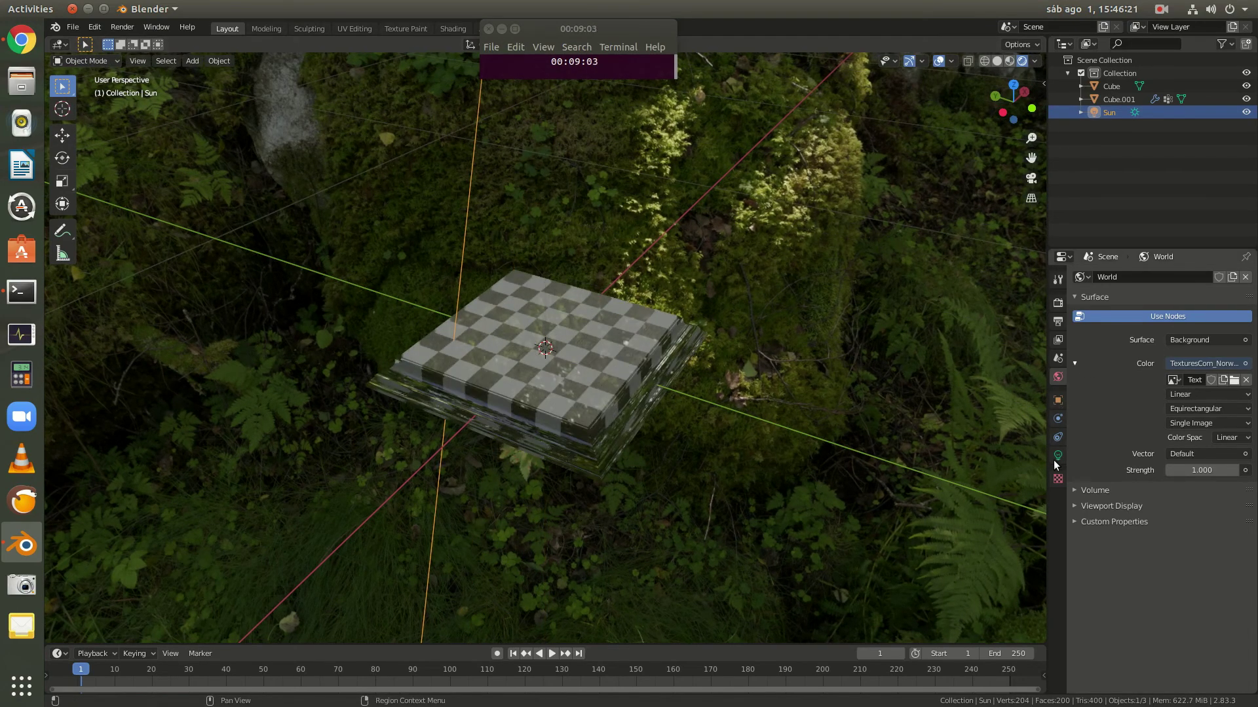
pyautogui.click(1192, 363)
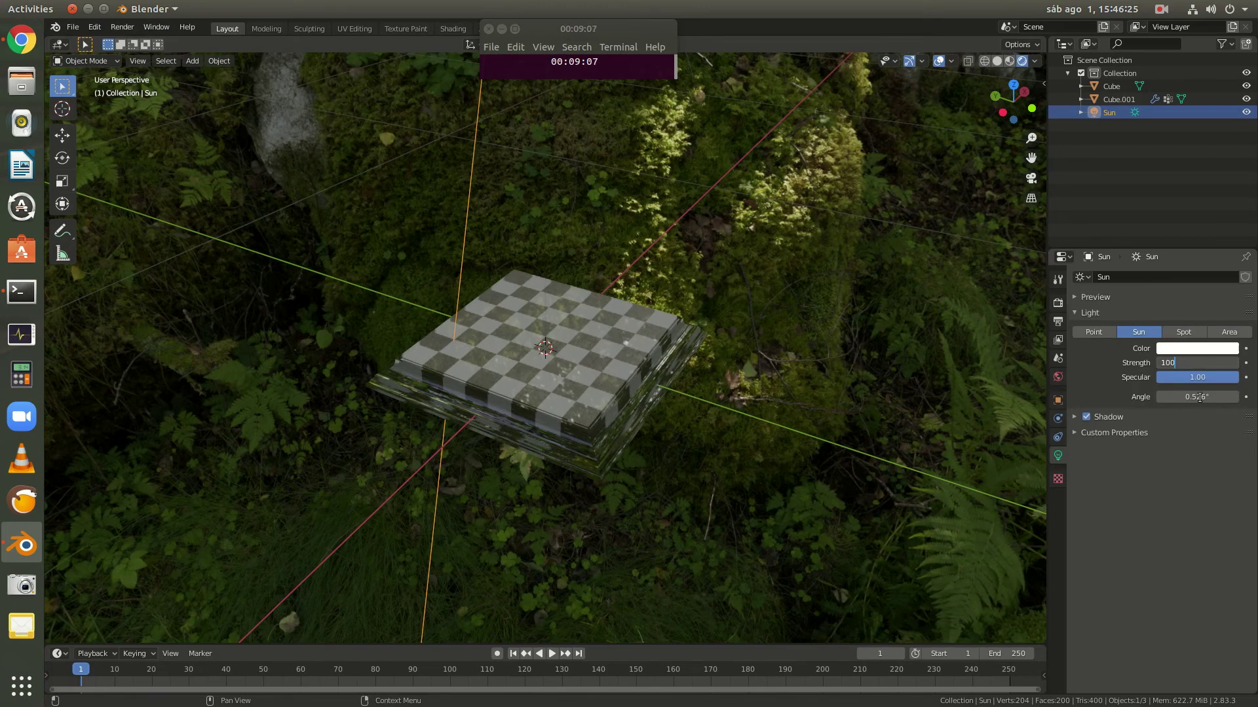
pyautogui.press('Return')
# - Raise the Sun light about 1.14 m along Z and set its strength to 10
pyautogui.scroll(-6, 690, 372)
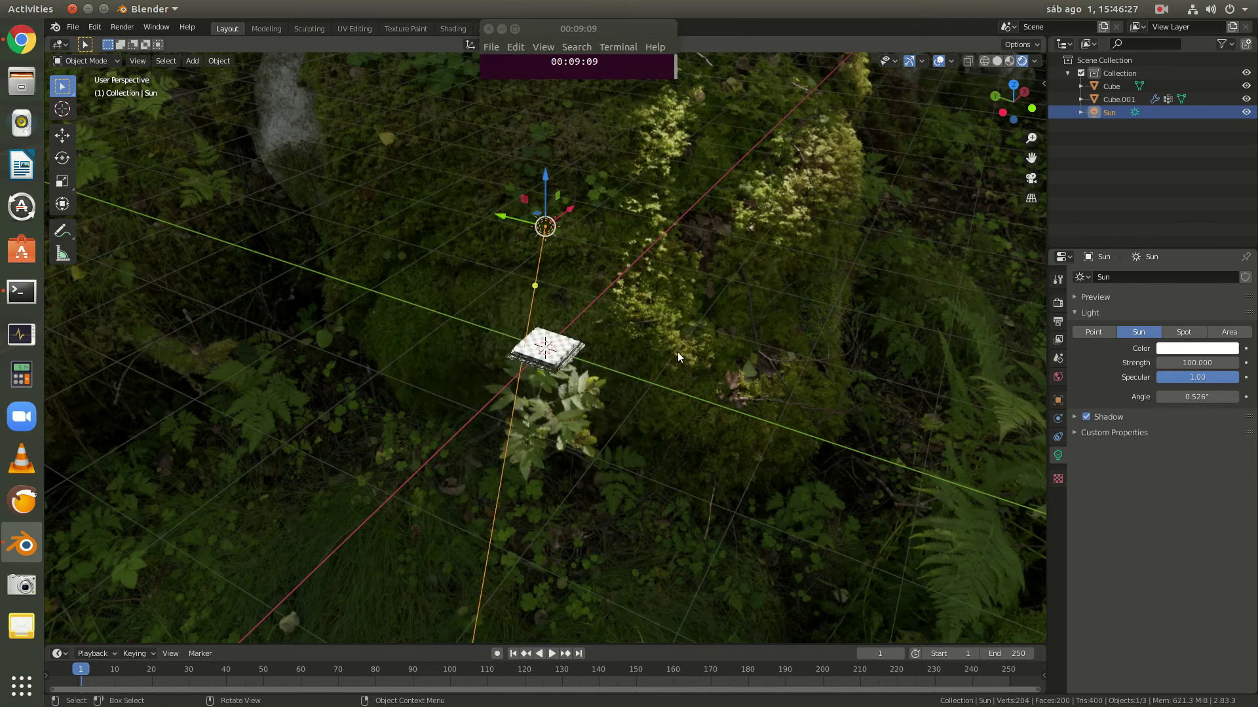
pyautogui.moveTo(548, 177); pyautogui.dragTo(546, 30)
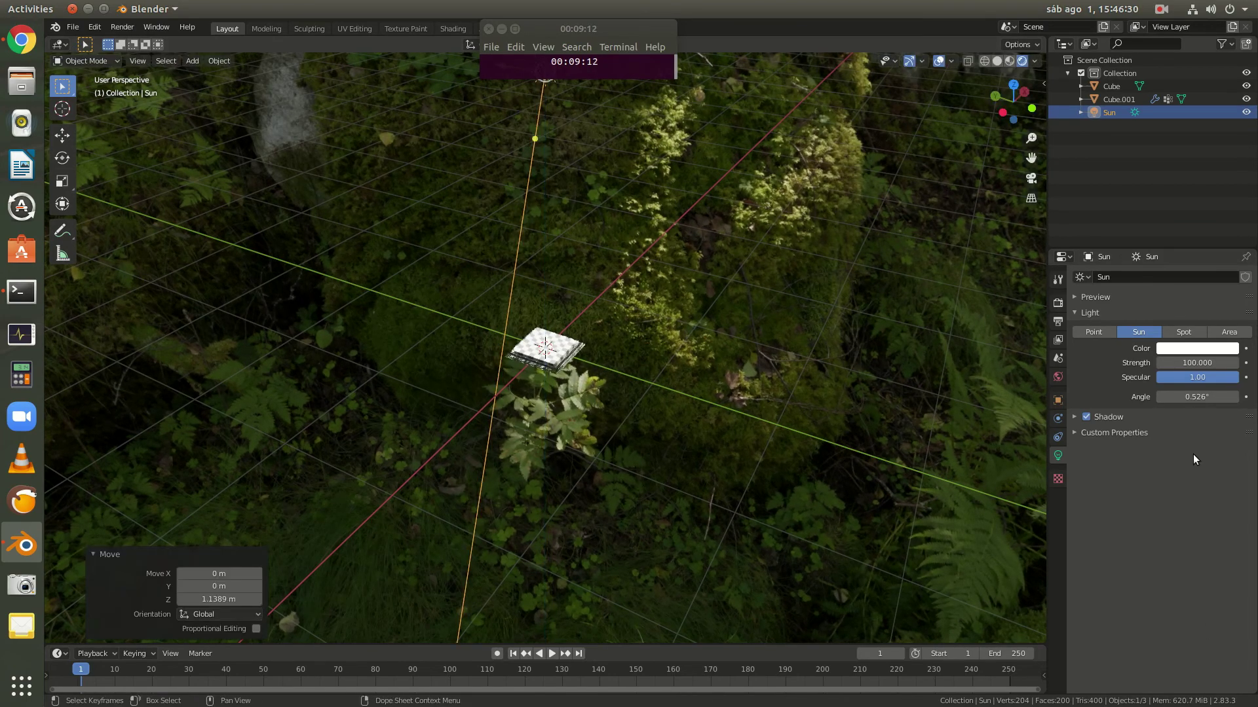
pyautogui.click(1192, 366)
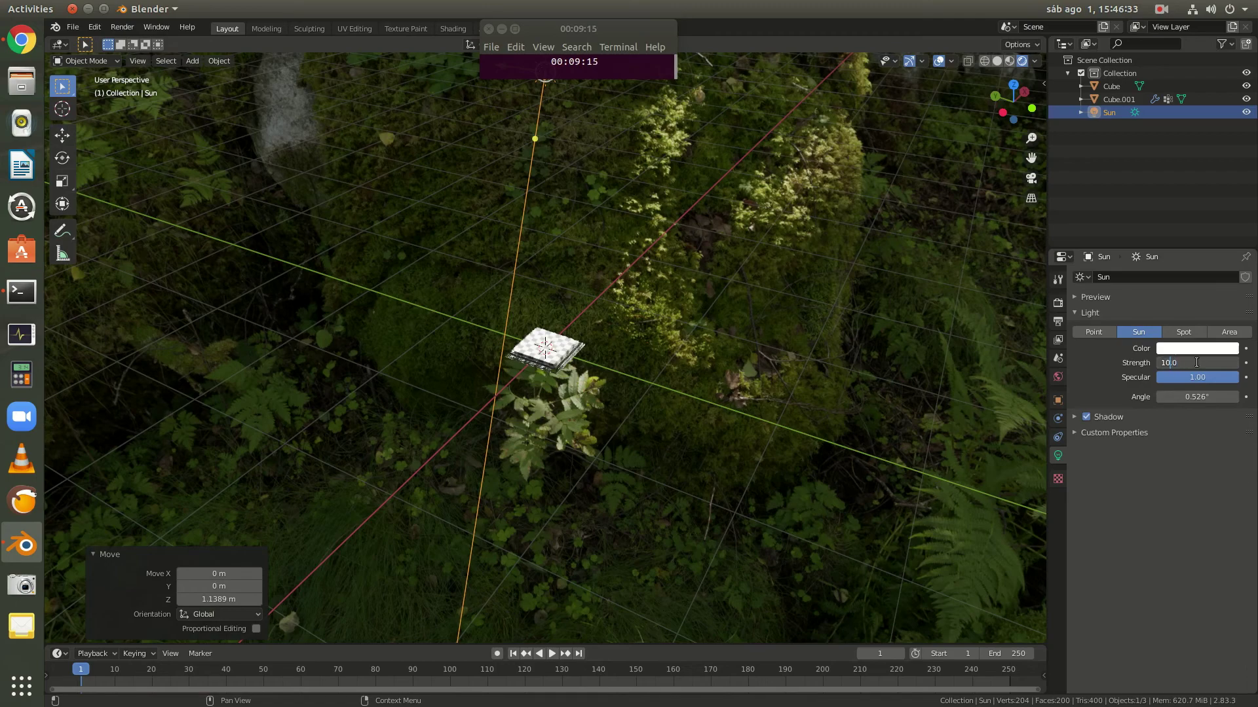
pyautogui.press('Return')
pyautogui.scroll(8, 566, 351)
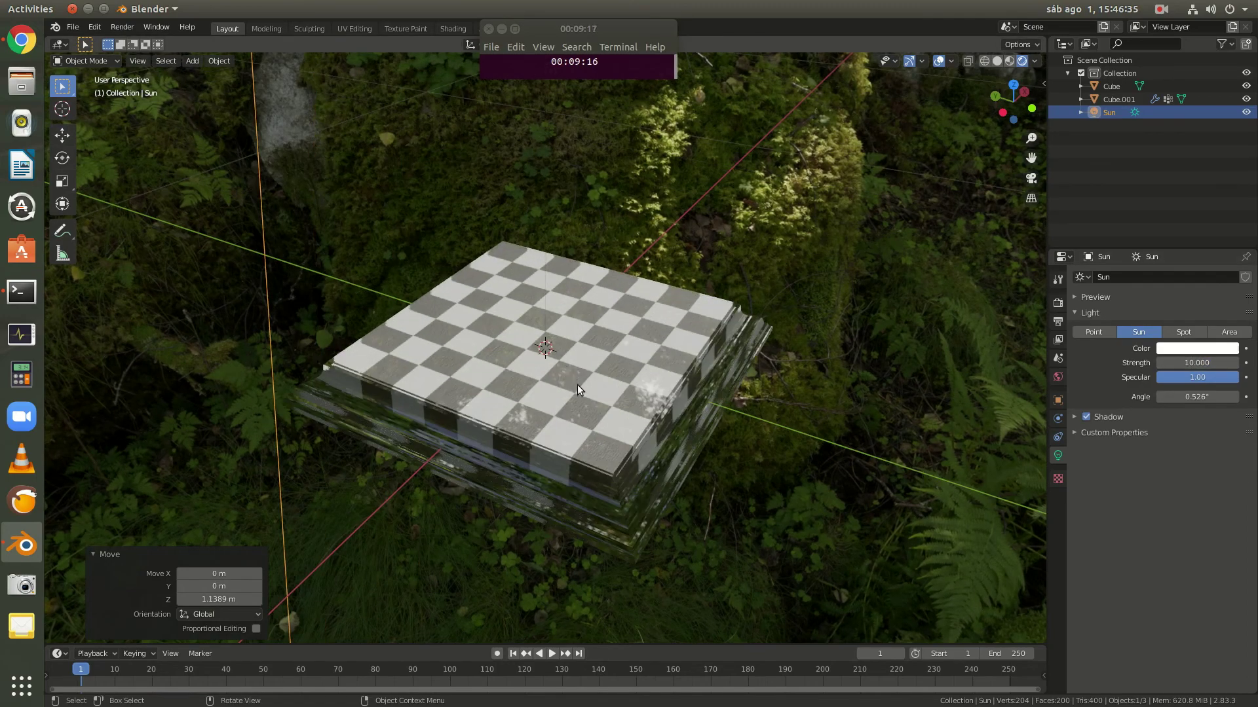
# - Reduce the Sun light's strength to 3.800 and check the lighting on the board
pyautogui.moveTo(576, 384); pyautogui.dragTo(667, 406, button='middle')
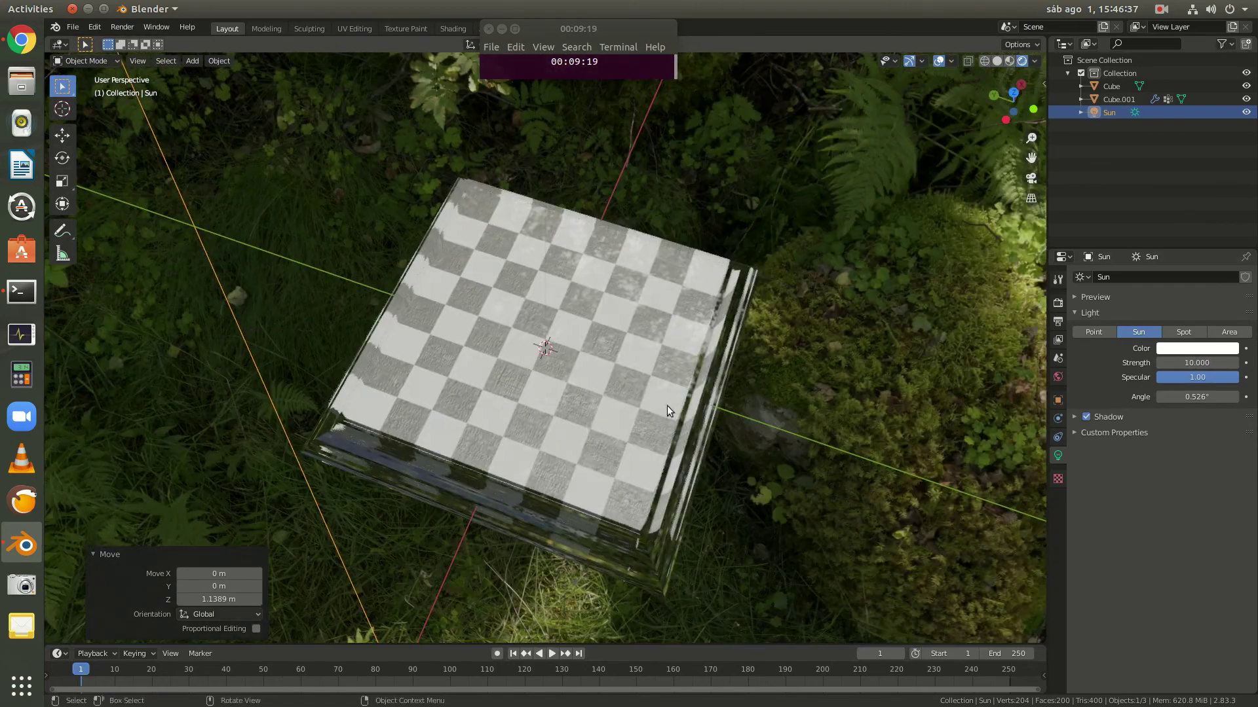
pyautogui.moveTo(1163, 364); pyautogui.dragTo(1160, 367)
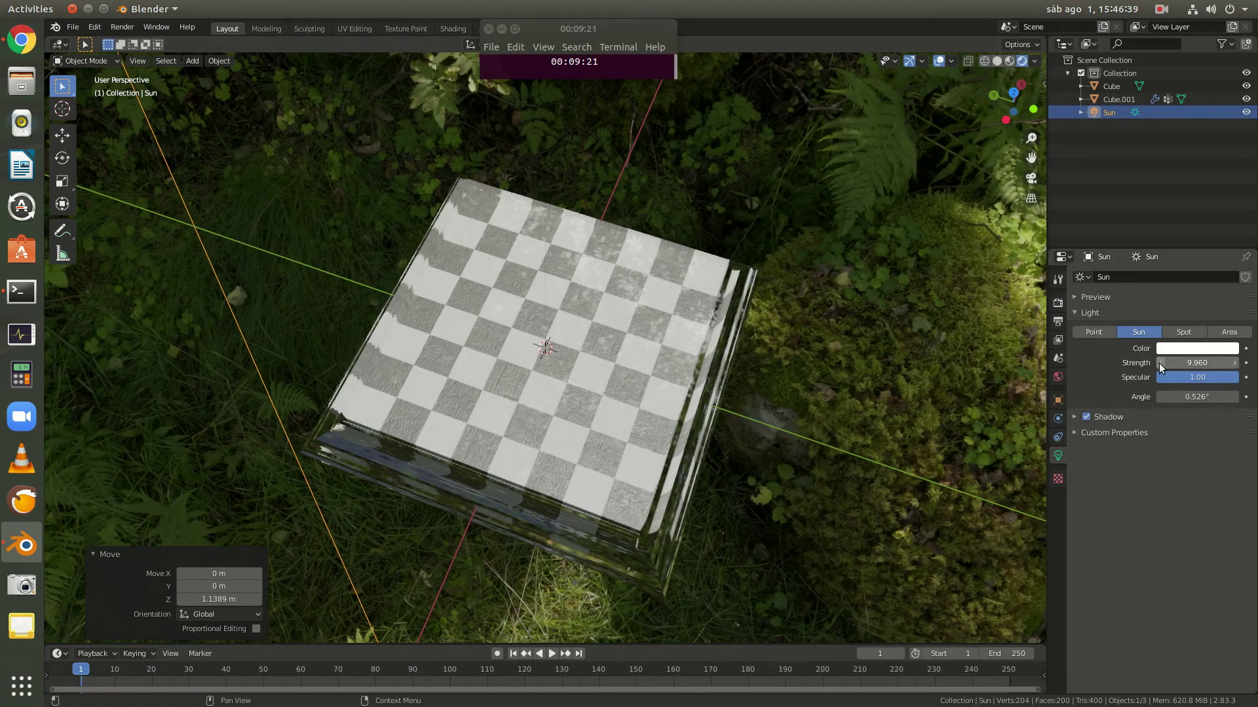
pyautogui.click(1160, 363)
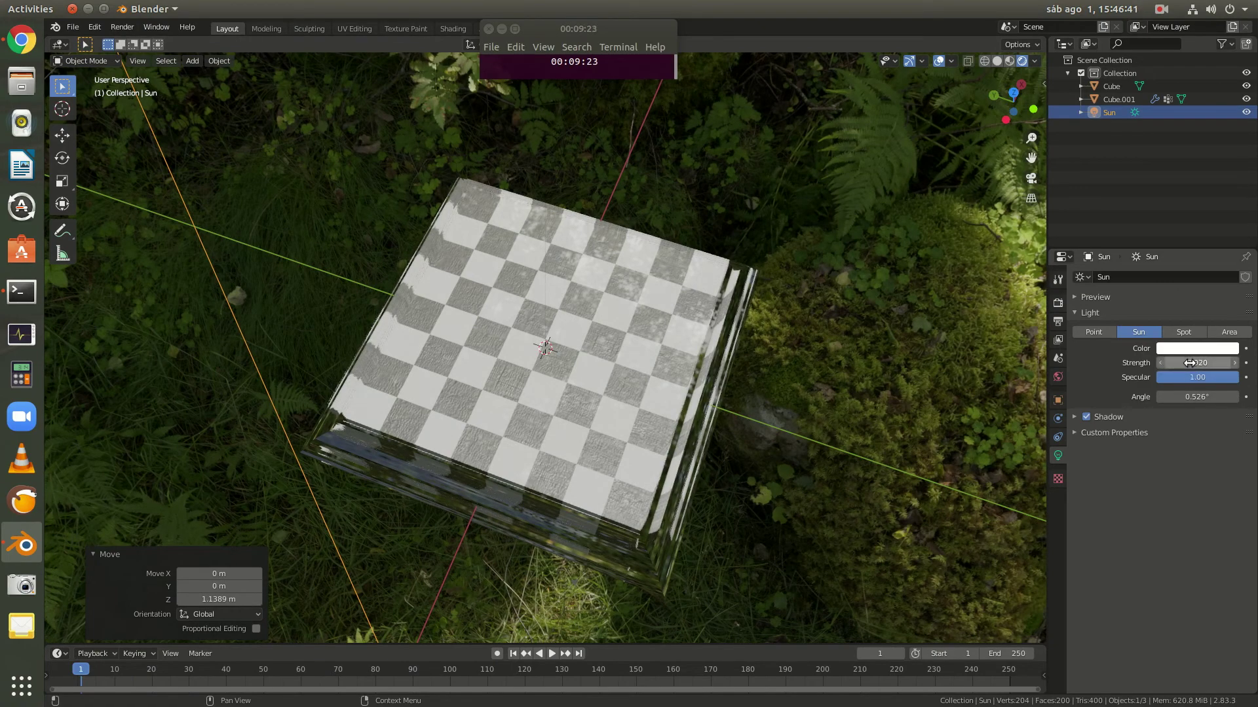
pyautogui.moveTo(1189, 363); pyautogui.dragTo(1033, 364)
pyautogui.moveTo(871, 367); pyautogui.dragTo(666, 339, button='middle')
pyautogui.scroll(4, 674, 360)
pyautogui.scroll(-5, 848, 350)
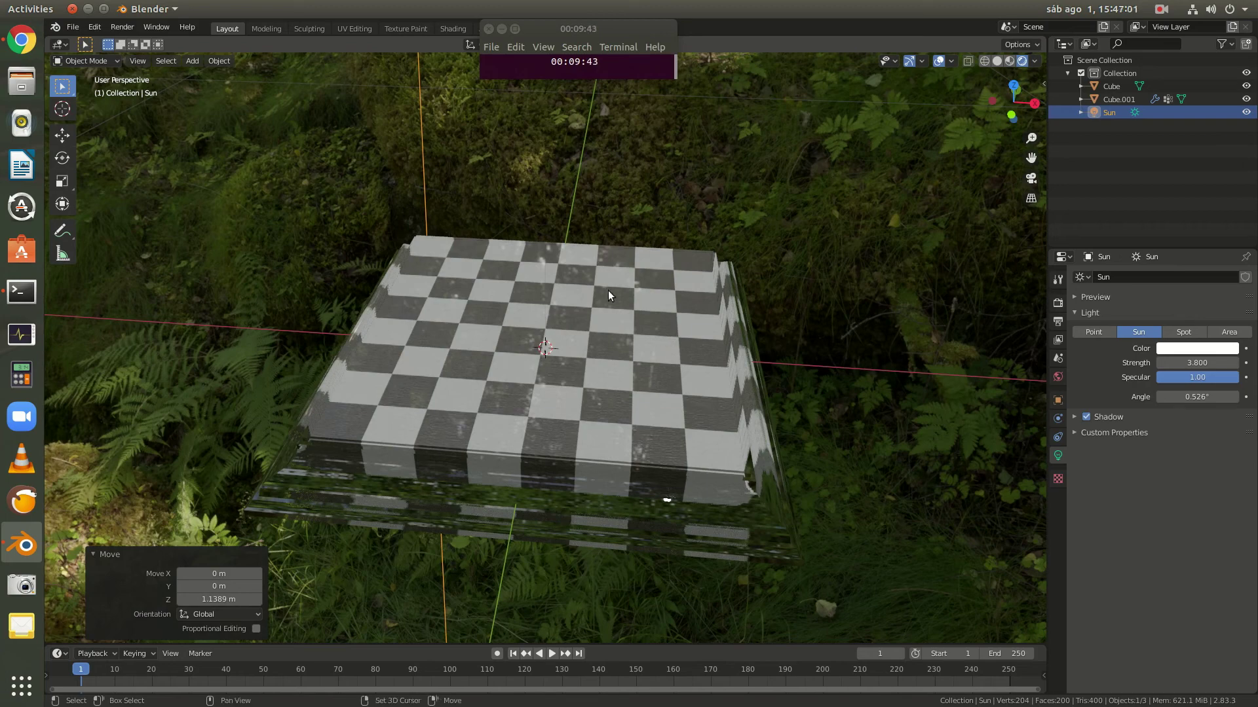
# - Add a 2 m mesh plane at the origin as a surface for the chessboard
pyautogui.hotkey('shift', 'a')
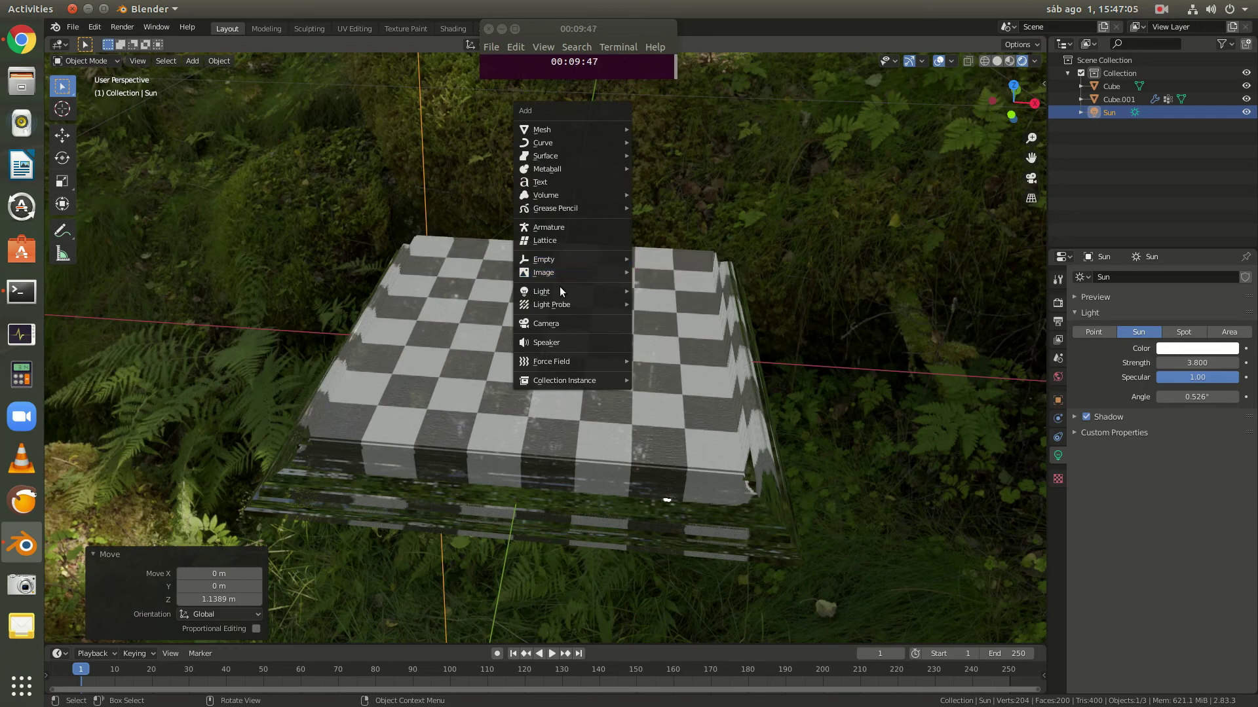
pyautogui.moveTo(554, 130)
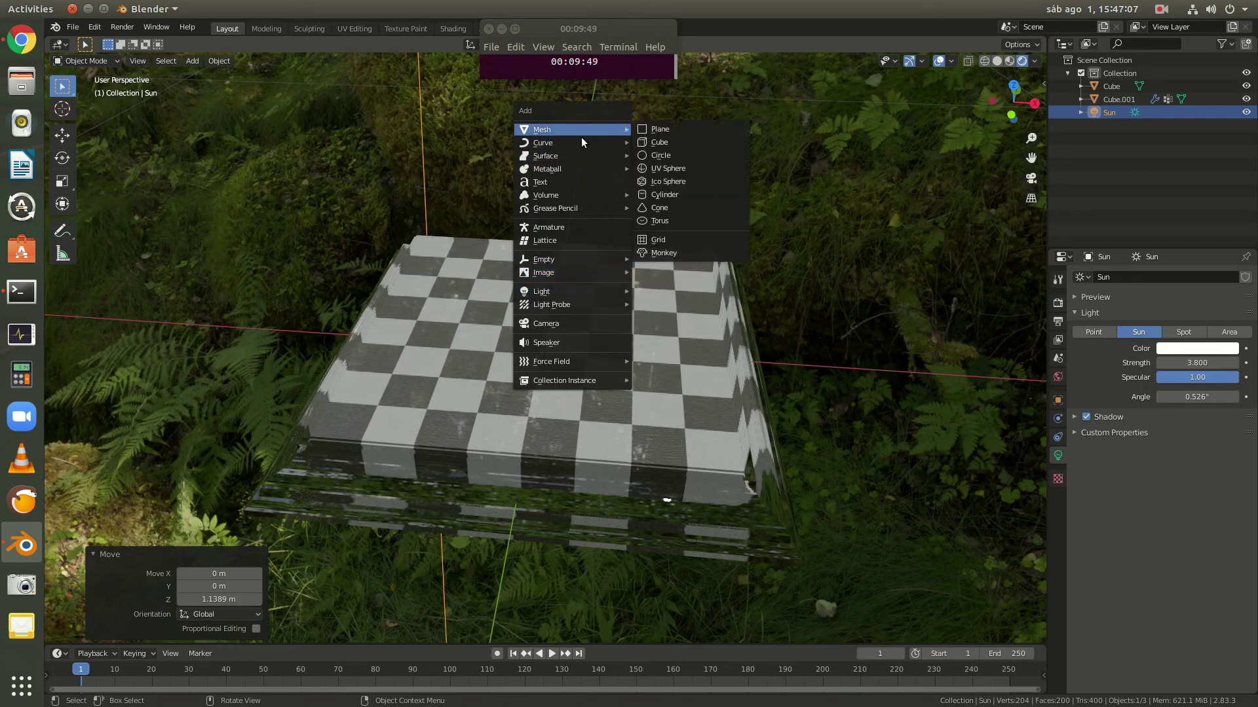
pyautogui.click(658, 129)
pyautogui.scroll(-5, 658, 248)
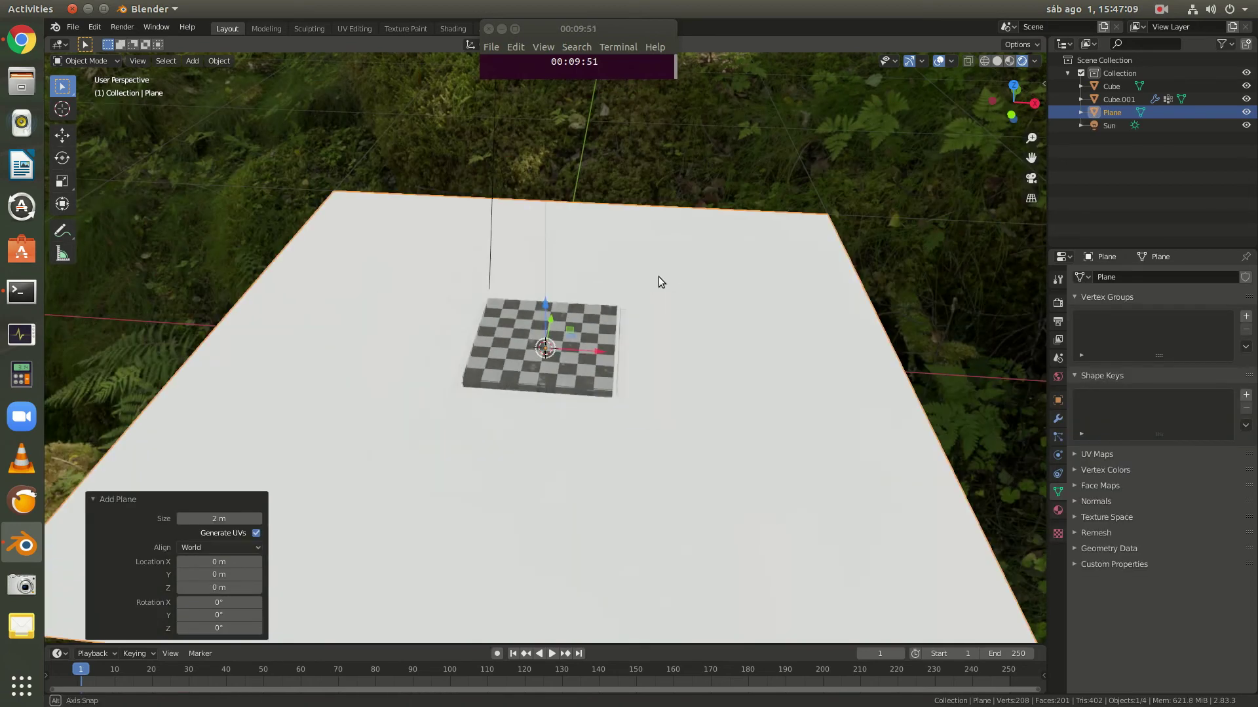
# - Lower the plane about 0.03 m along Z to the underside of the resin block and switch to Solid shading
pyautogui.moveTo(659, 276); pyautogui.dragTo(662, 218, button='middle')
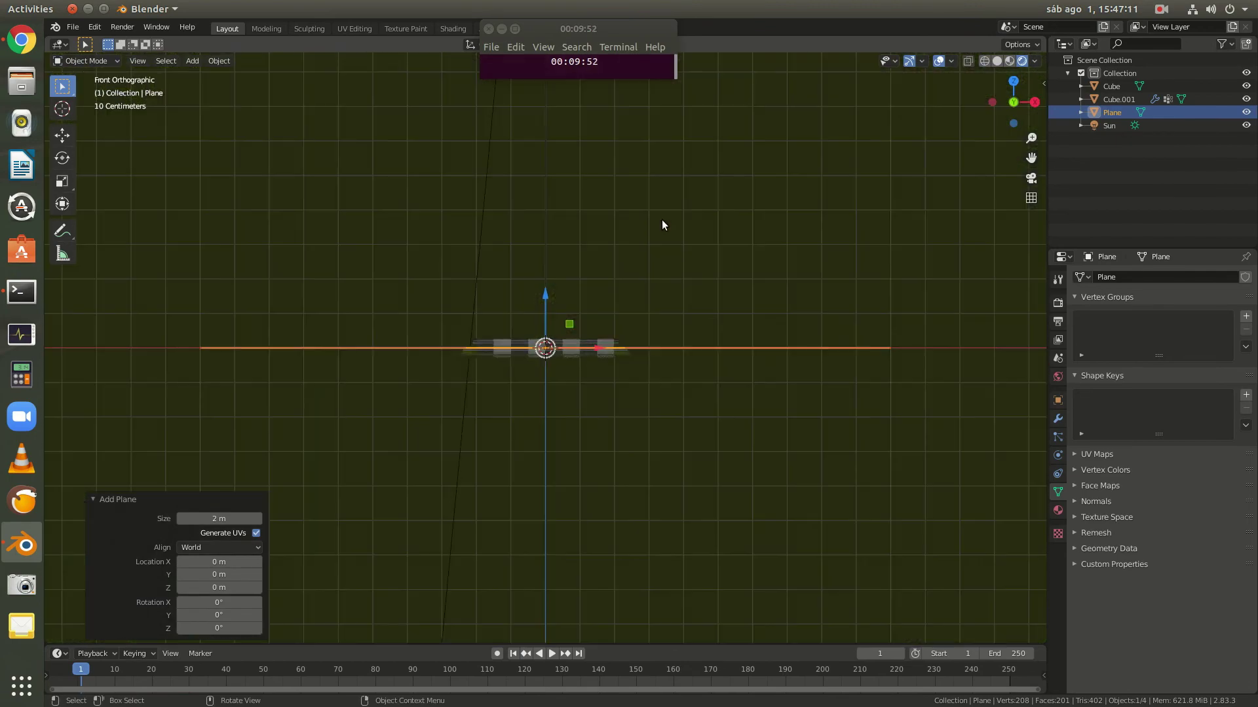
pyautogui.scroll(6, 580, 292)
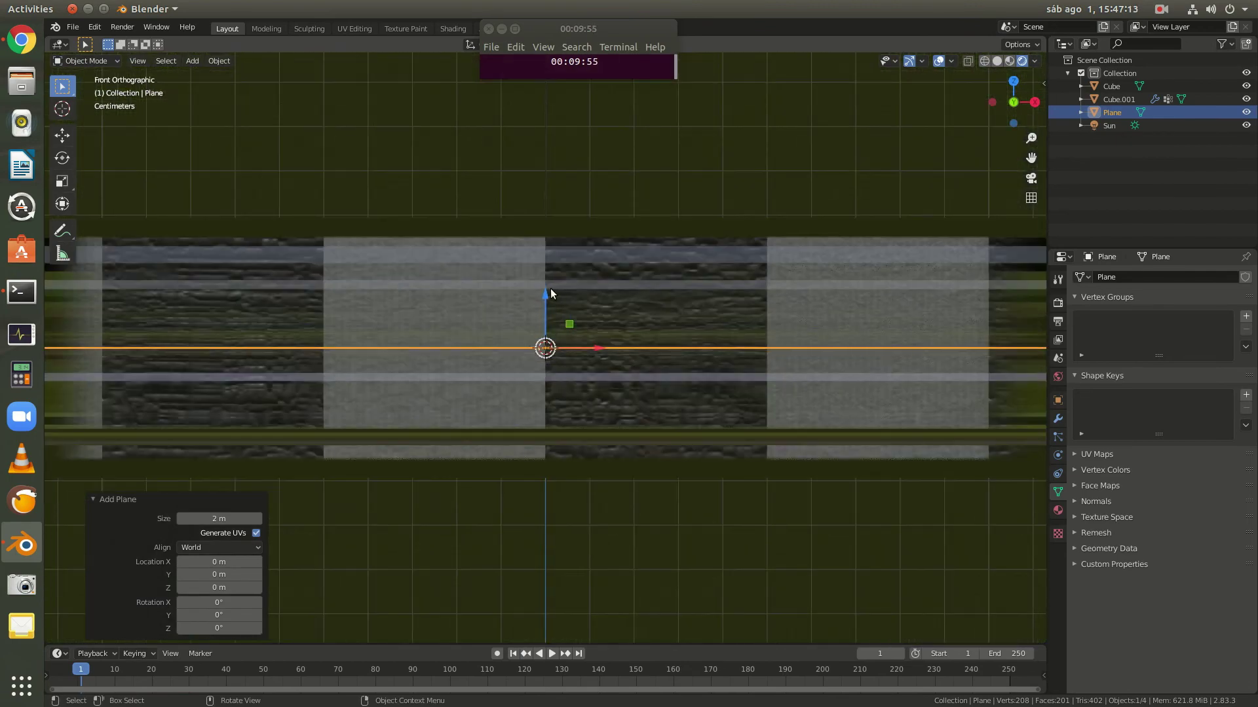
pyautogui.moveTo(550, 293); pyautogui.dragTo(533, 426)
pyautogui.press('z')
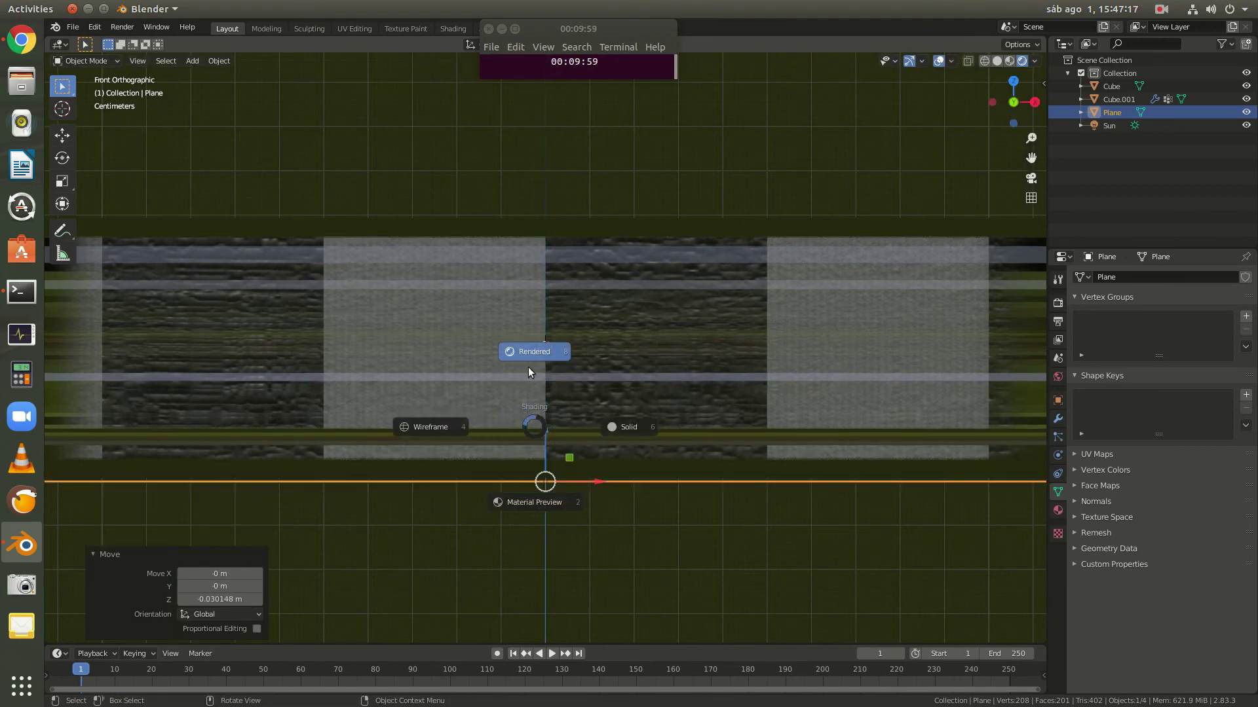
pyautogui.click(626, 420)
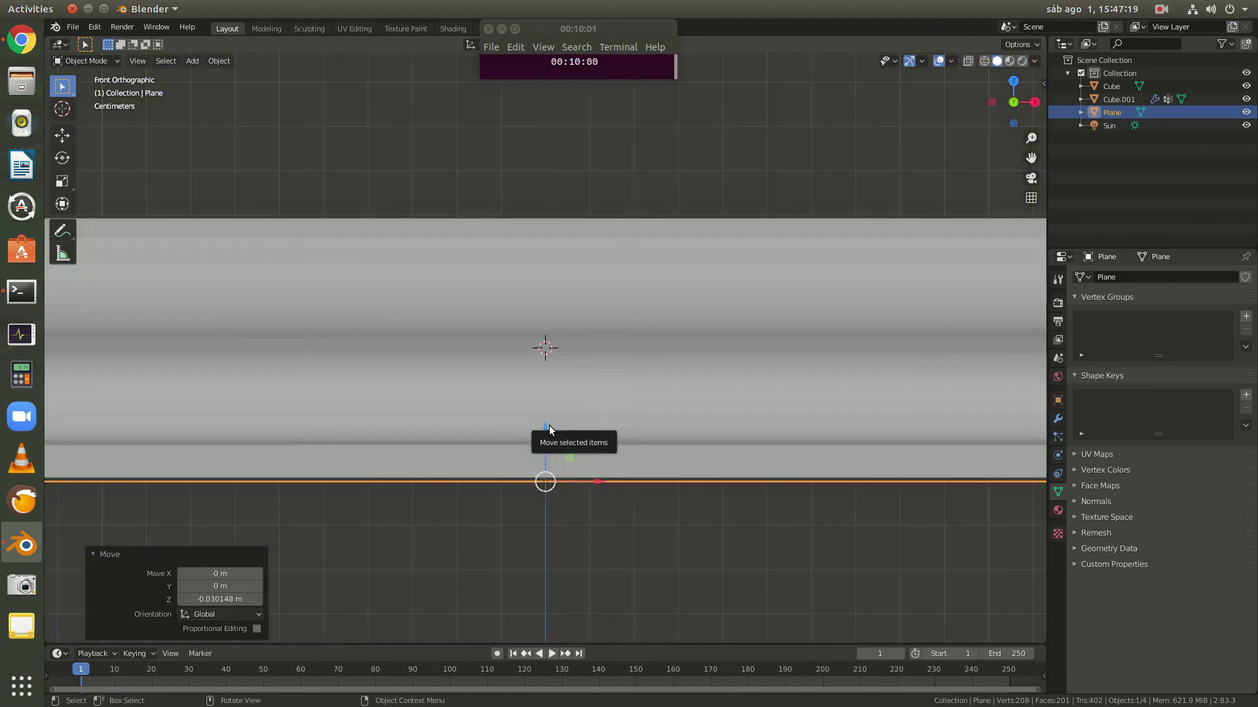
pyautogui.moveTo(549, 426); pyautogui.dragTo(548, 427)
pyautogui.moveTo(640, 313); pyautogui.dragTo(643, 341, button='middle')
# - Create a new material for the plane in the Shading workspace
pyautogui.click(452, 28)
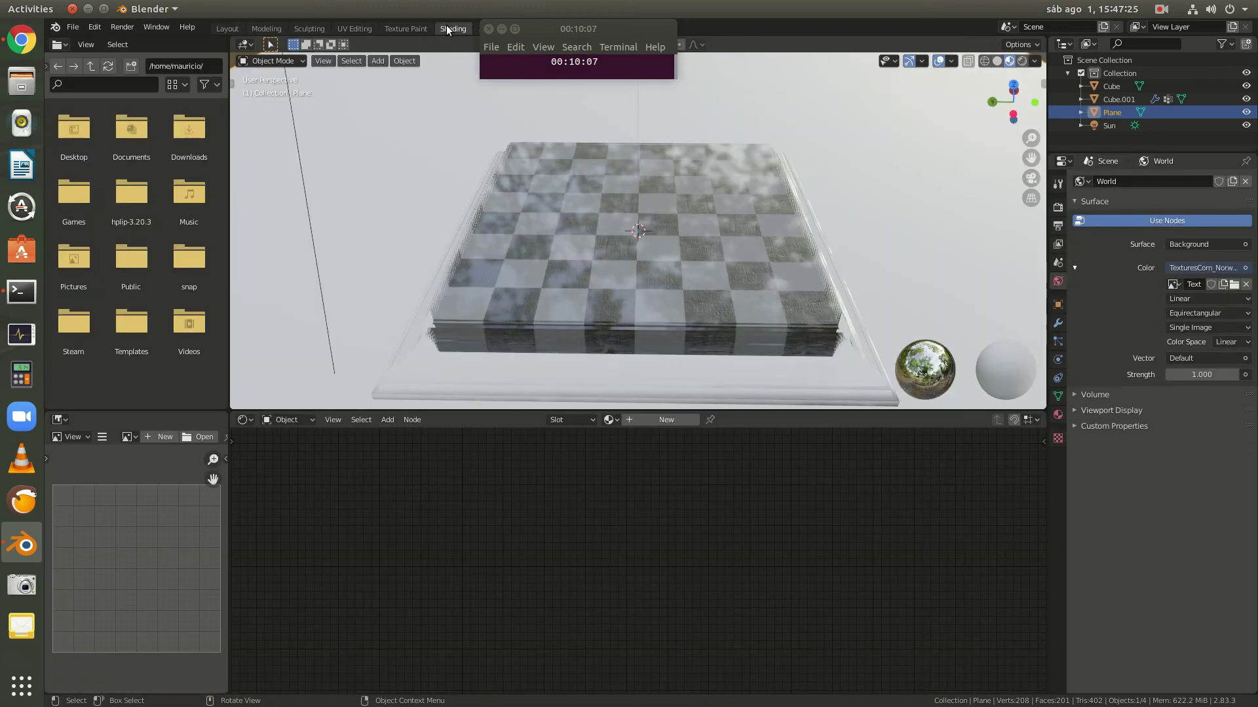
pyautogui.scroll(-5, 445, 237)
pyautogui.scroll(2, 446, 237)
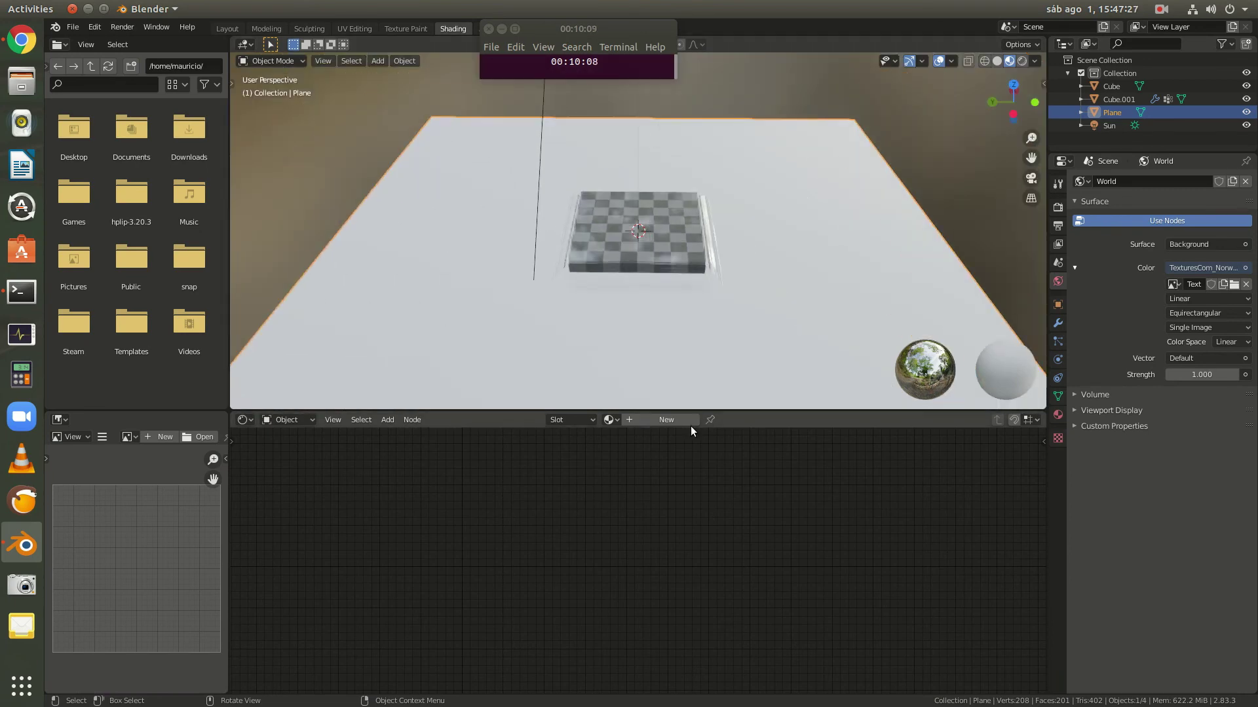
pyautogui.click(666, 422)
pyautogui.scroll(3, 577, 493)
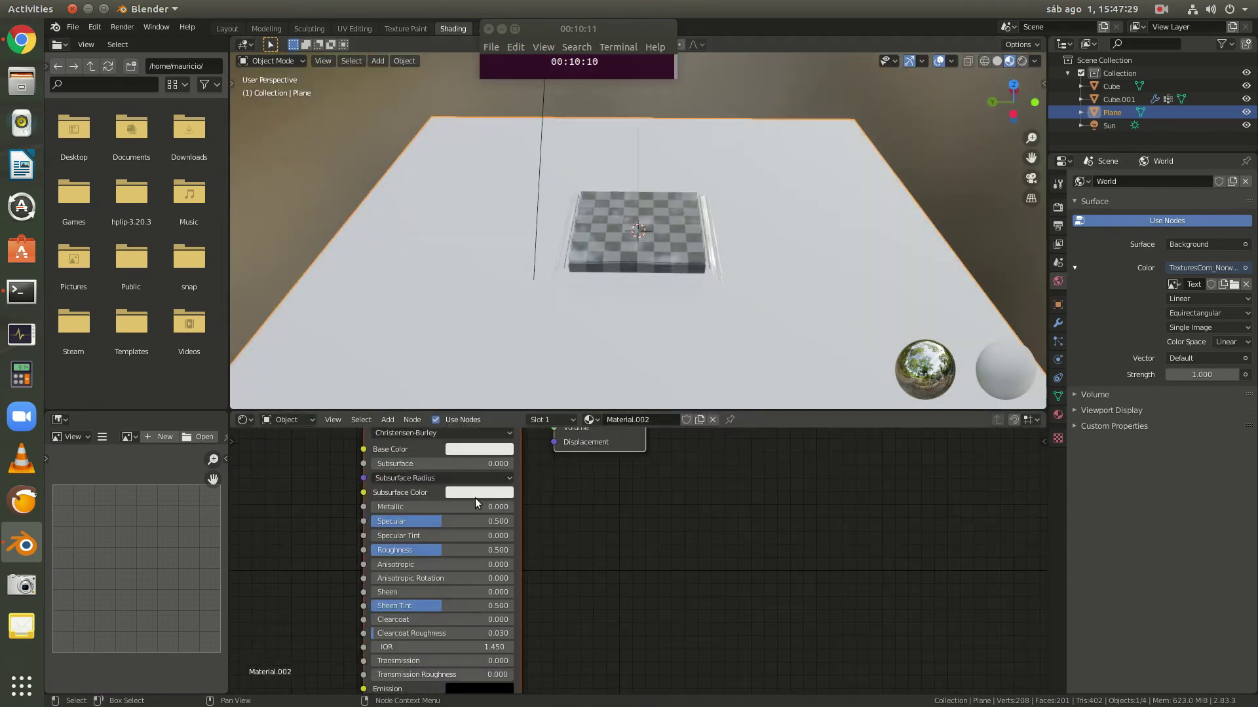
# - Set the plane material's Metallic to 0.127, Specular to 1.000 and Roughness to about 0.118, inspecting the reflections
pyautogui.moveTo(400, 507)
pyautogui.mouseDown()
pyautogui.moveTo(439, 507)
pyautogui.moveTo(389, 507)
pyautogui.mouseUp()
pyautogui.moveTo(442, 522); pyautogui.dragTo(513, 522)
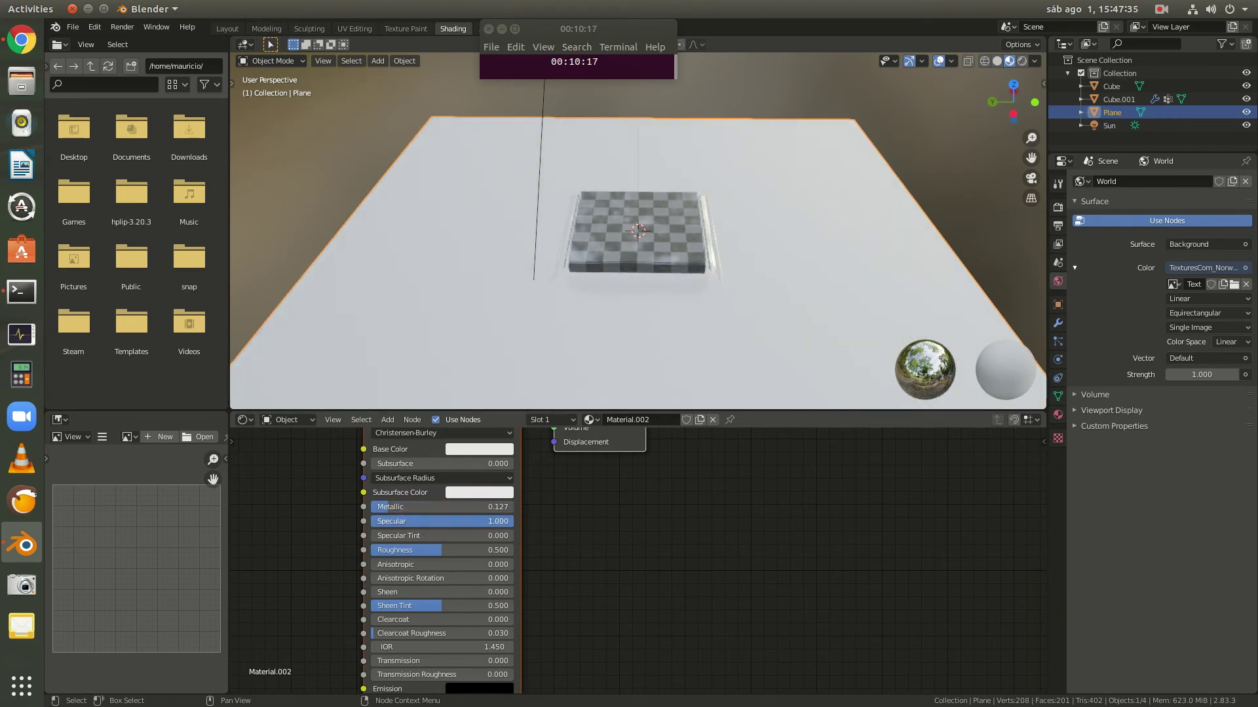
pyautogui.scroll(5, 472, 323)
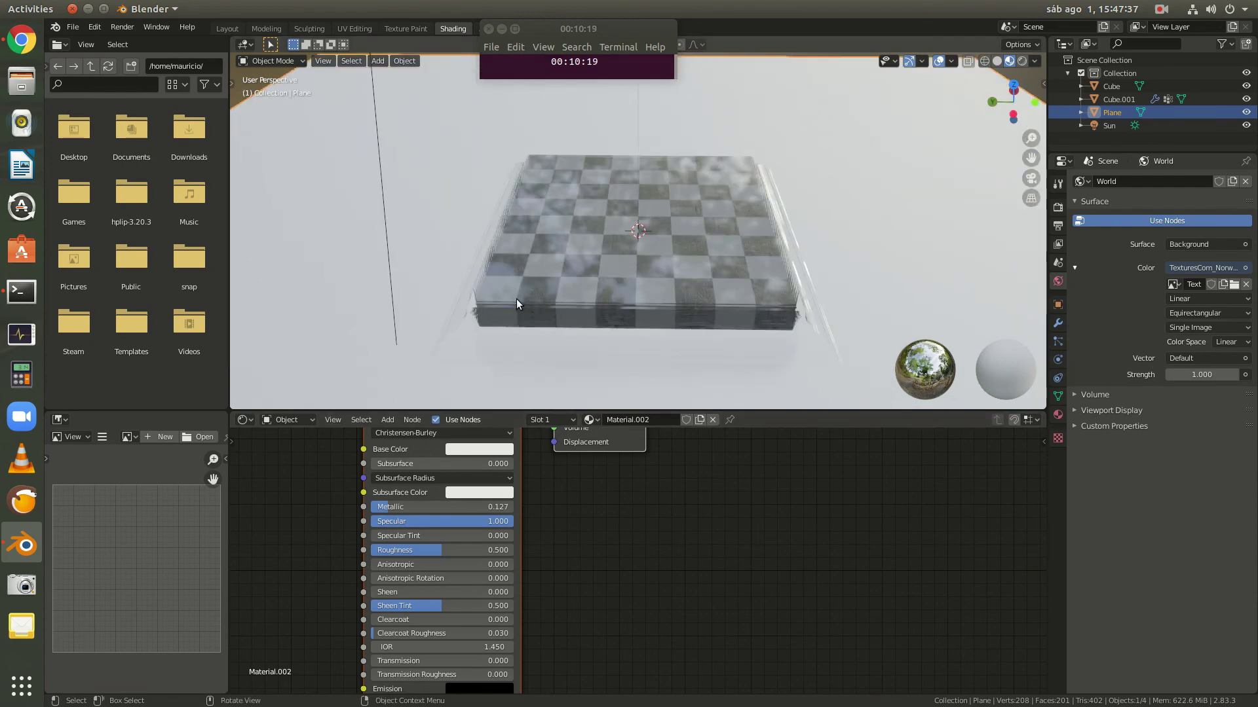
pyautogui.moveTo(516, 298); pyautogui.dragTo(632, 238, button='middle')
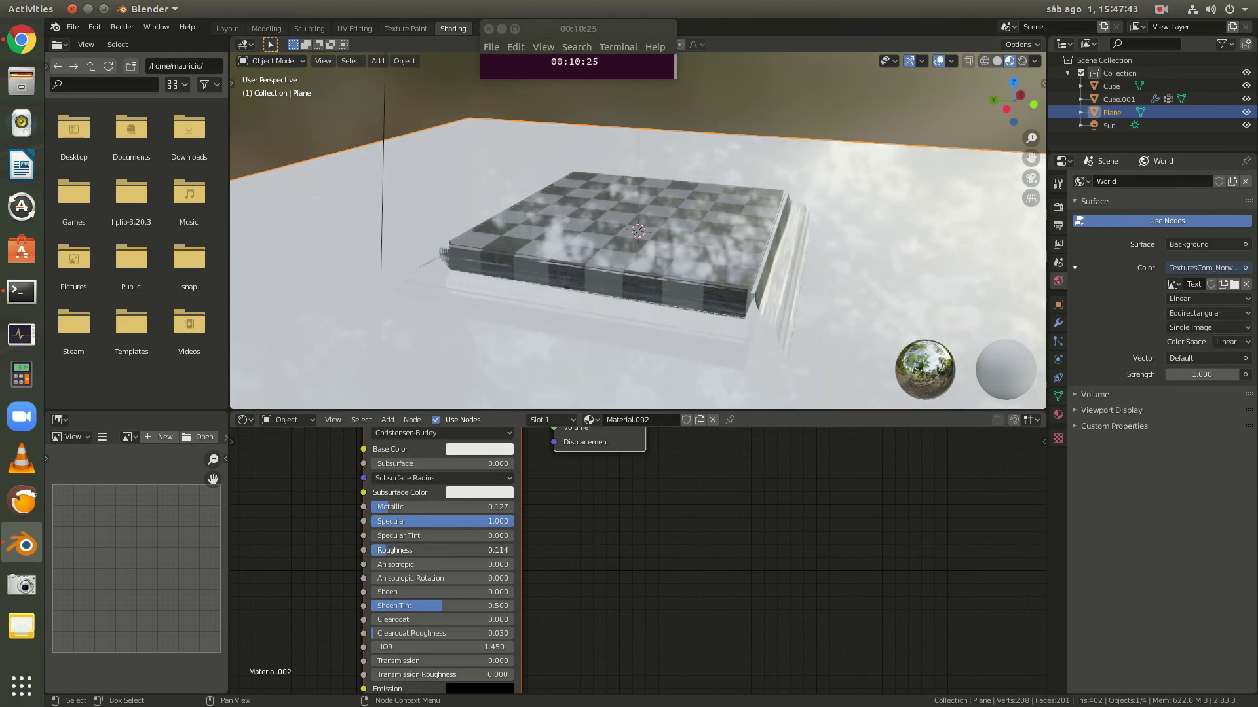
pyautogui.moveTo(588, 307); pyautogui.dragTo(696, 300, button='middle')
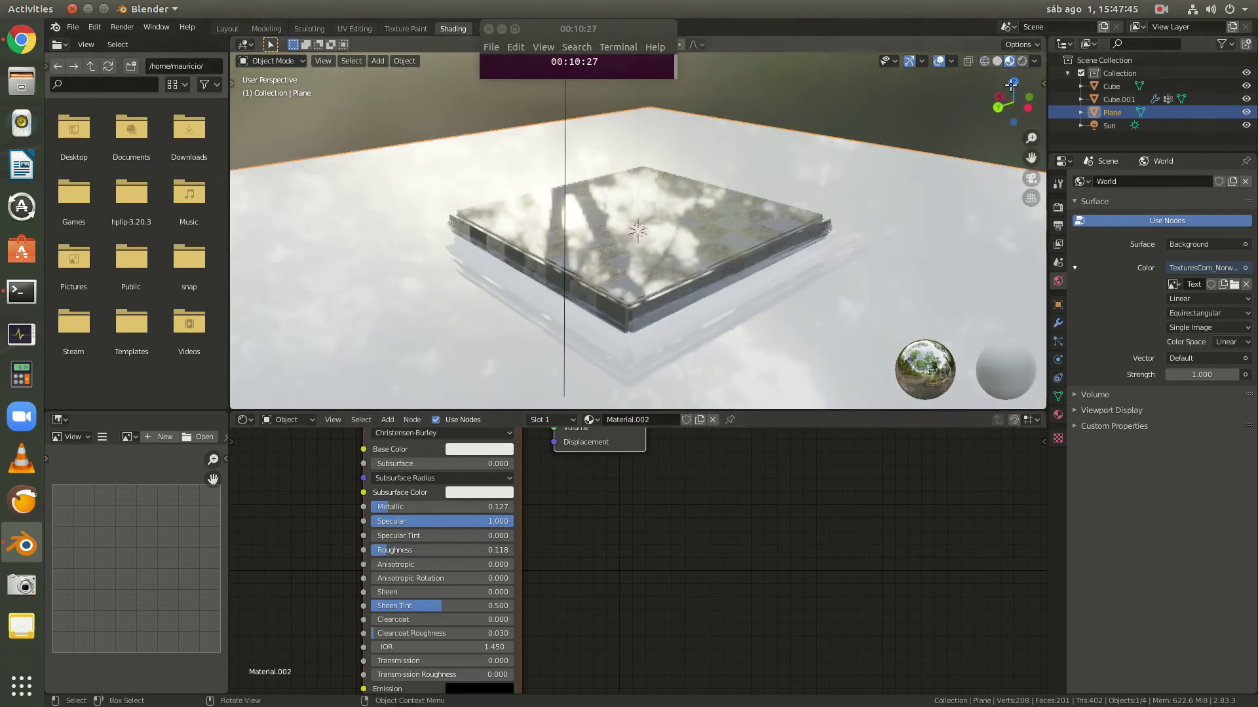